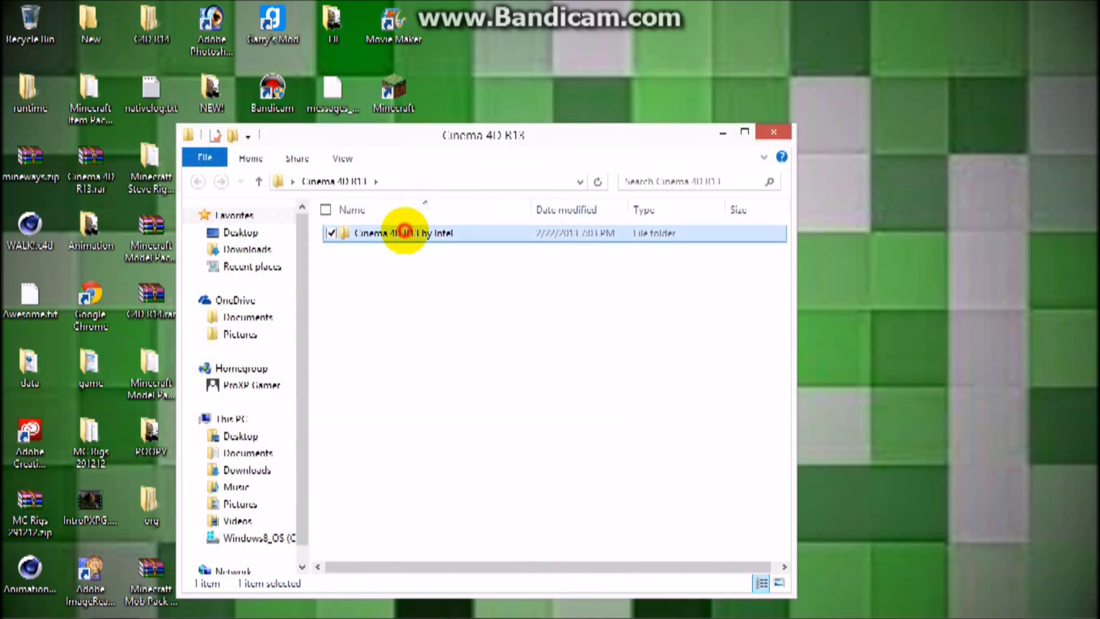
- Launch CINEMA 4D 64 Bit.exe from the Cinema 4D R13 by Intel folder, then close Explorer
double_click(380, 233)
left_click(367, 365)
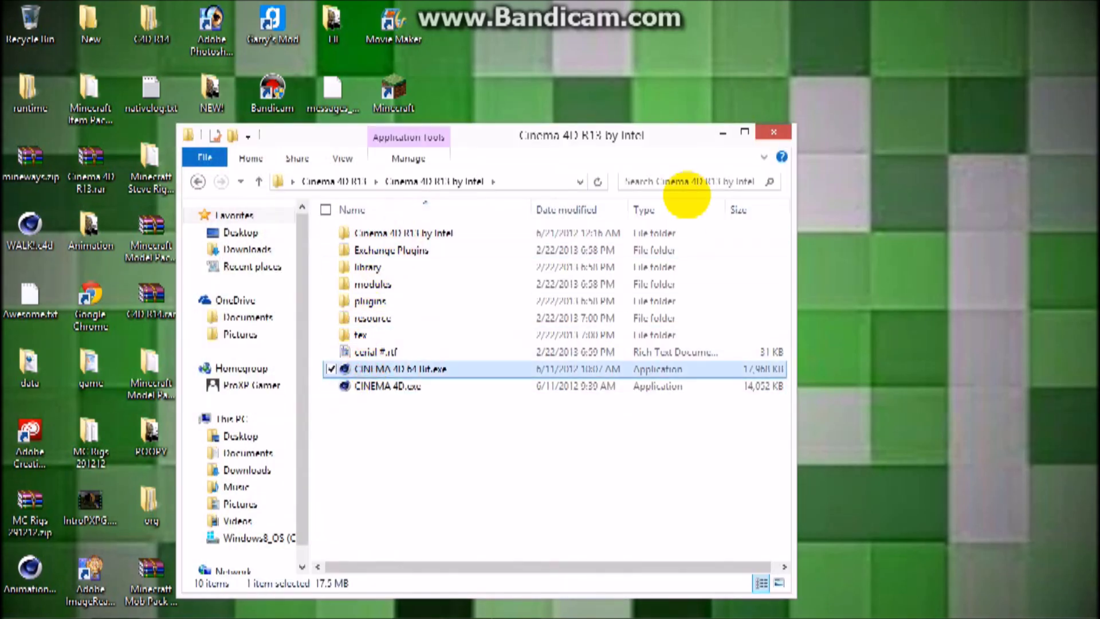
left_click(773, 132)
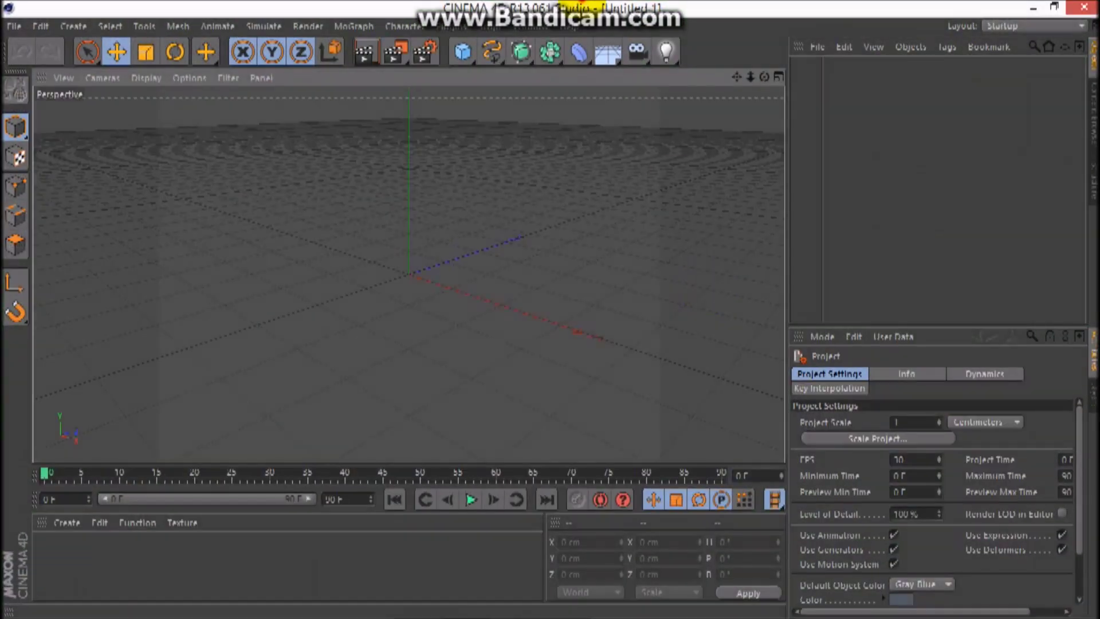
- Dock Cinema 4D on the right half and open the Steve Rig library file
left_click_drag(583, 5, 1099, 222)
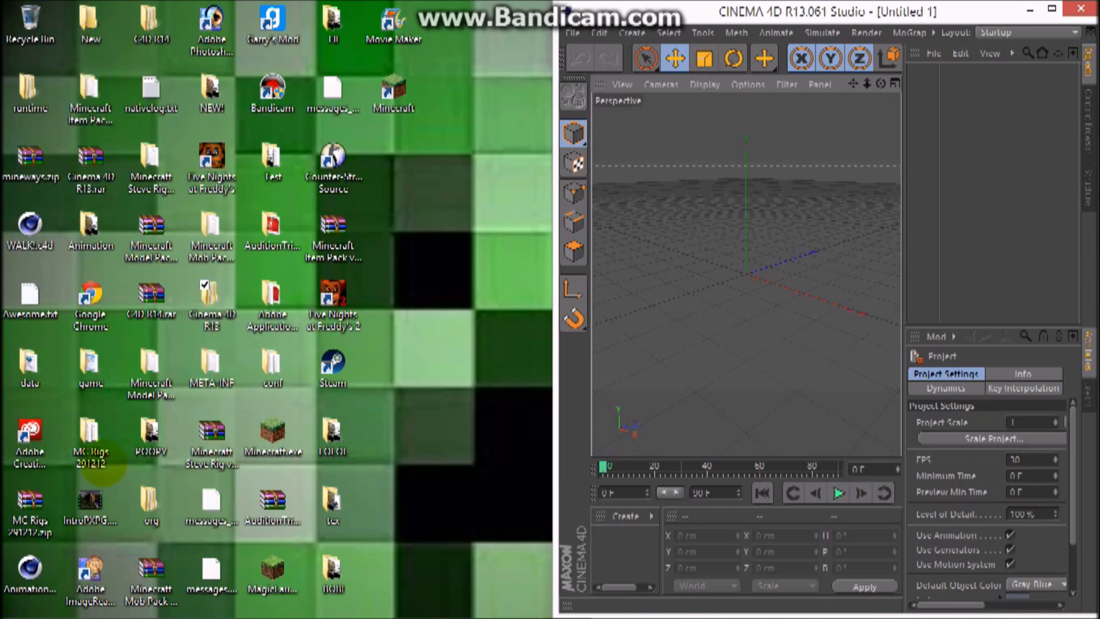
left_click(146, 159)
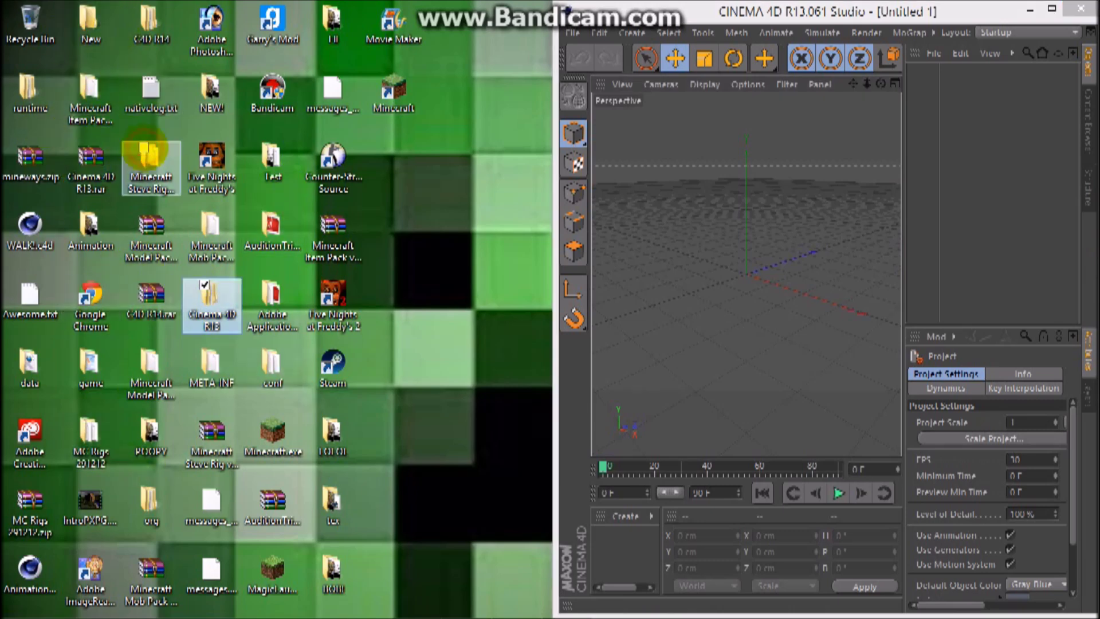
double_click(146, 159)
left_click(481, 233)
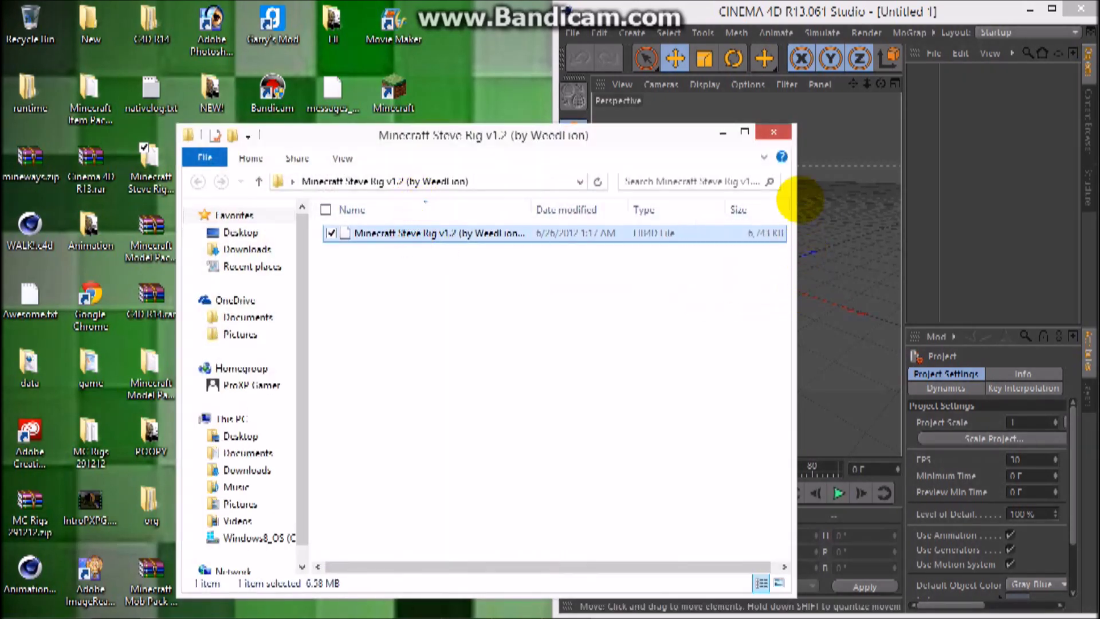
left_click(773, 131)
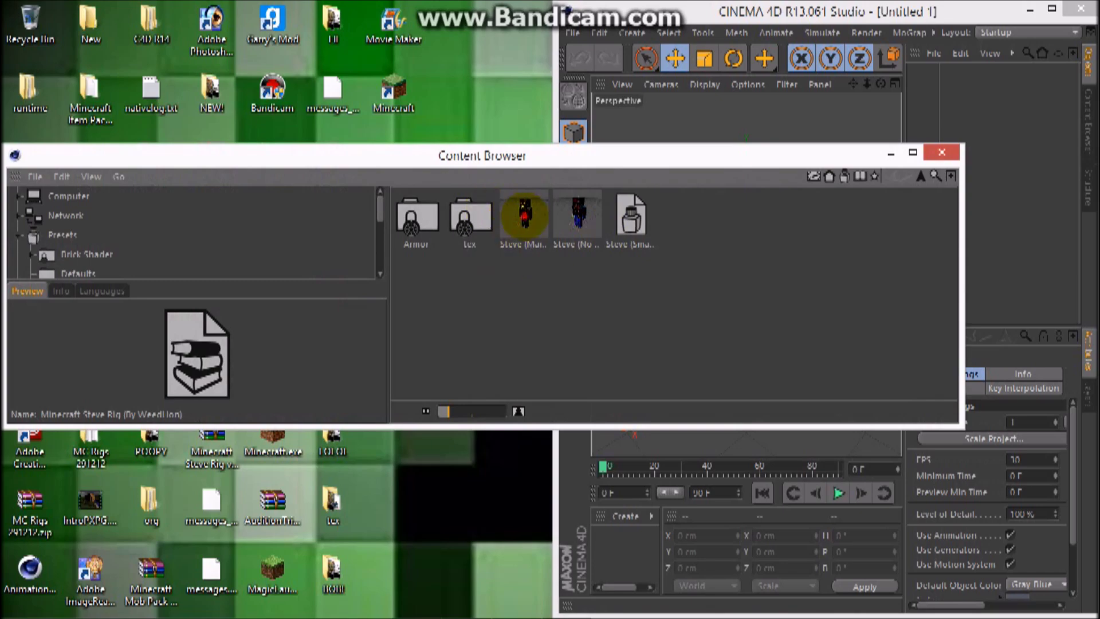
- Load Steve (Main) from the content library into the scene and maximize Cinema 4D
left_click(524, 215)
double_click(524, 215)
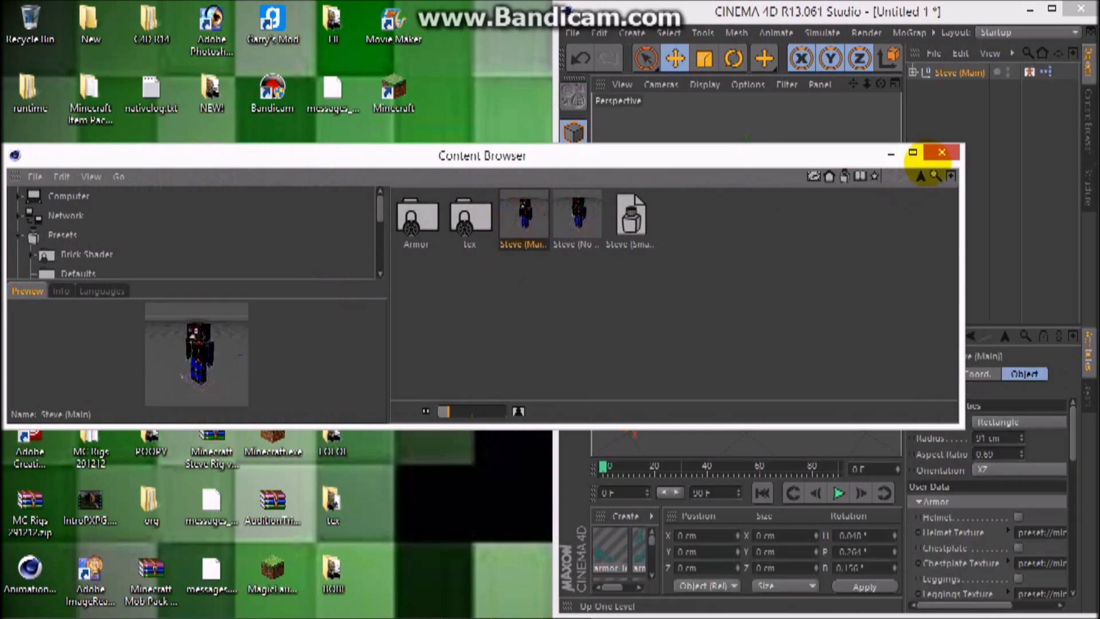
left_click(940, 153)
left_click(822, 33)
left_click(757, 109)
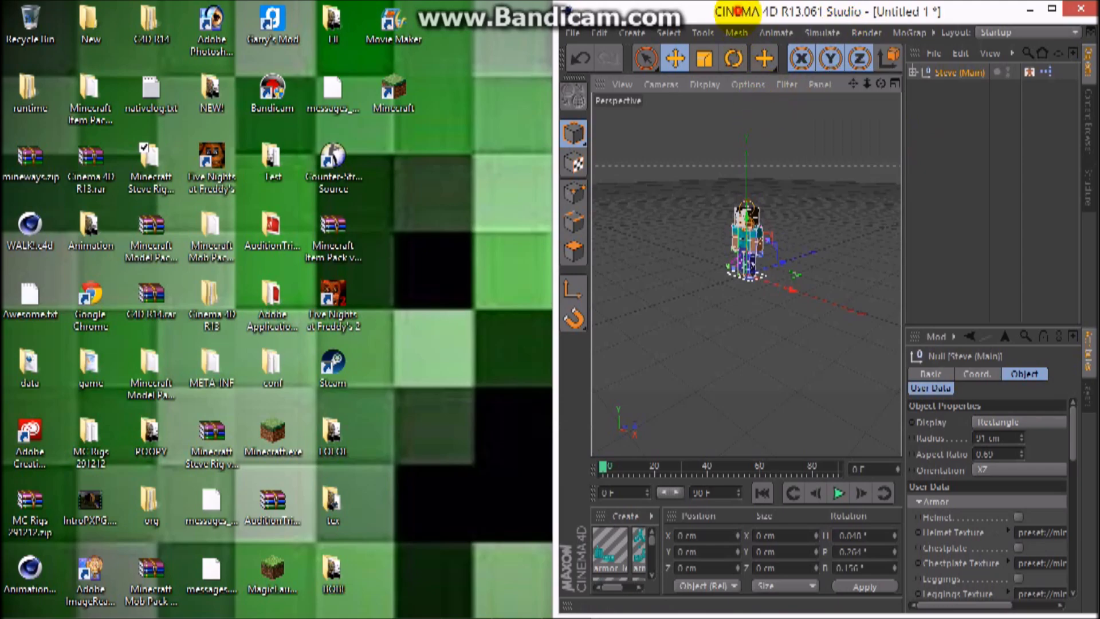
left_click_drag(737, 8, 402, 4)
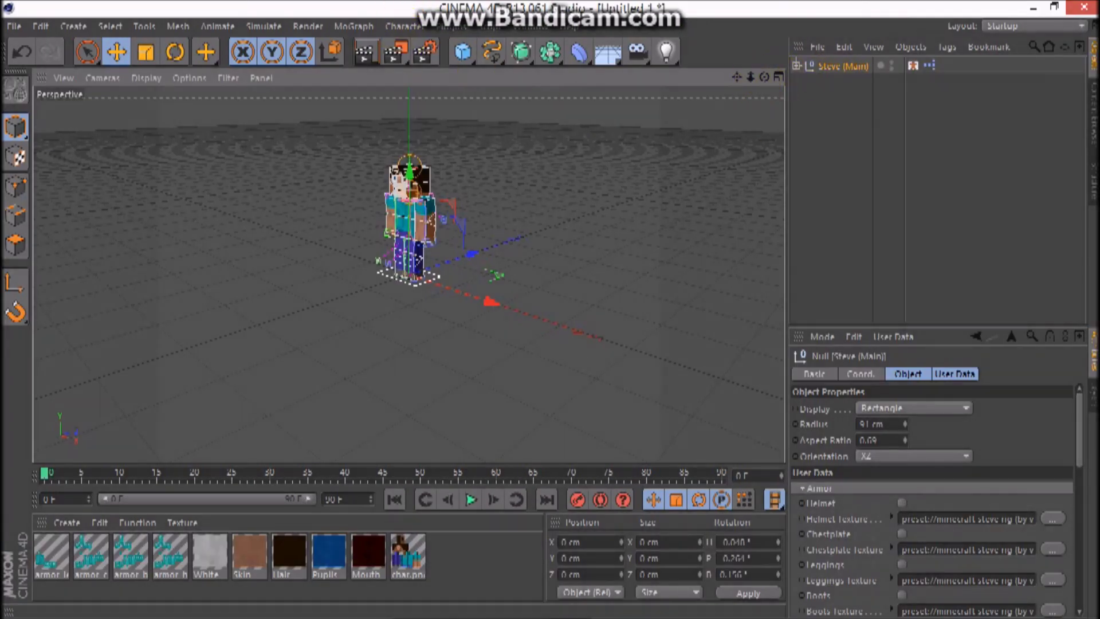
- Frame Steve from the front, do a quick Render View test, then clear it
left_click_drag(764, 78, 819, 97)
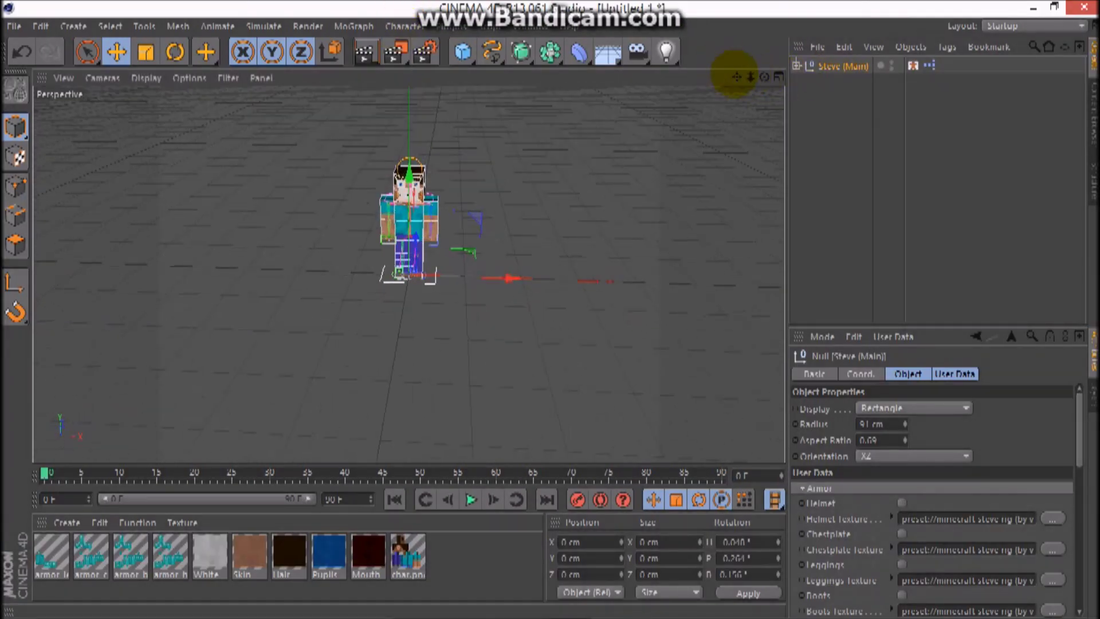
left_click_drag(735, 75, 785, 76)
left_click(569, 282)
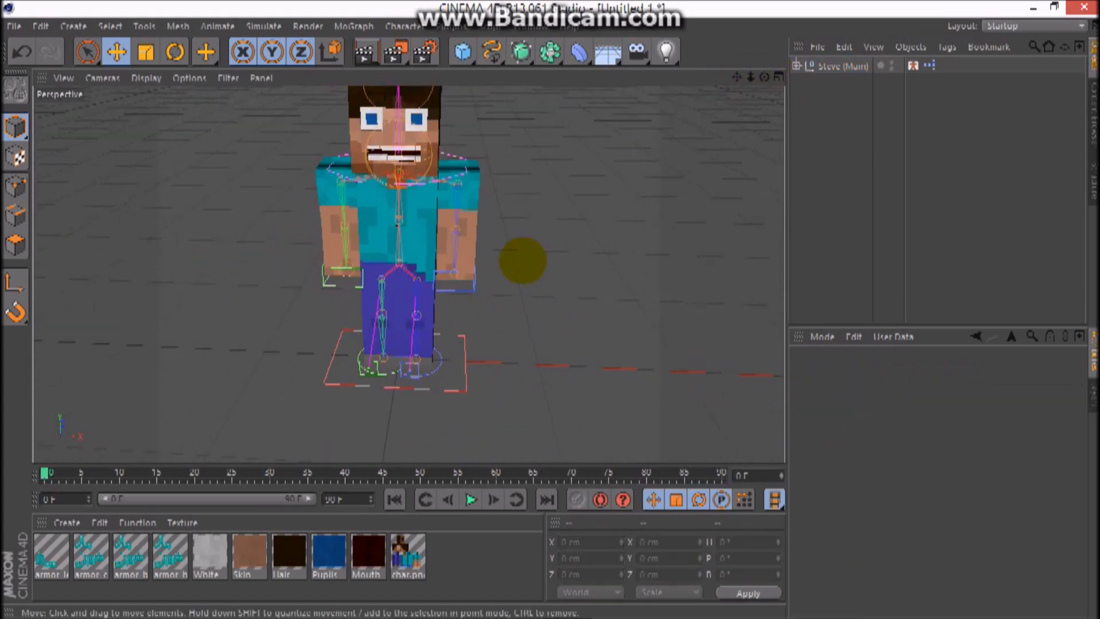
left_click(365, 52)
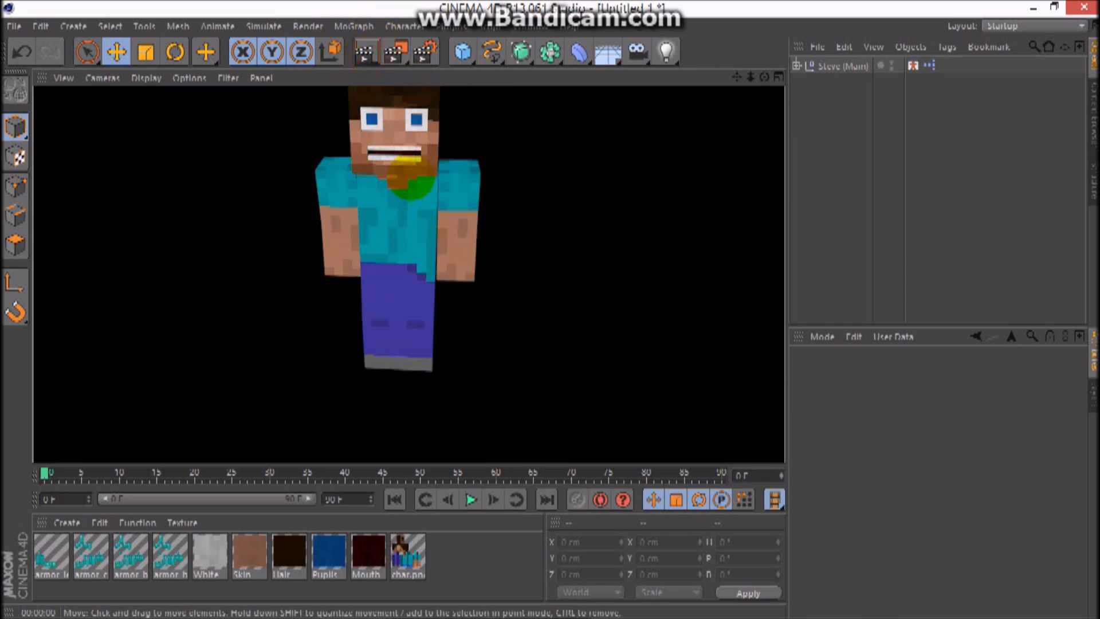
left_click(545, 191)
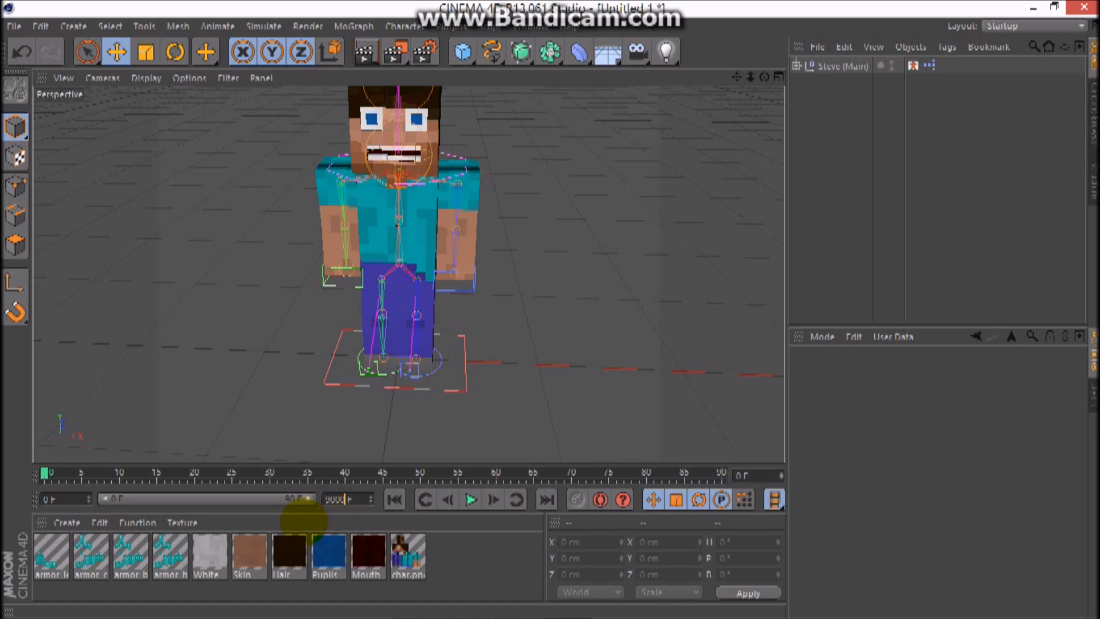
- Set the animation length to 9000 F while keeping a short preview range of about 110 frames
key("Return")
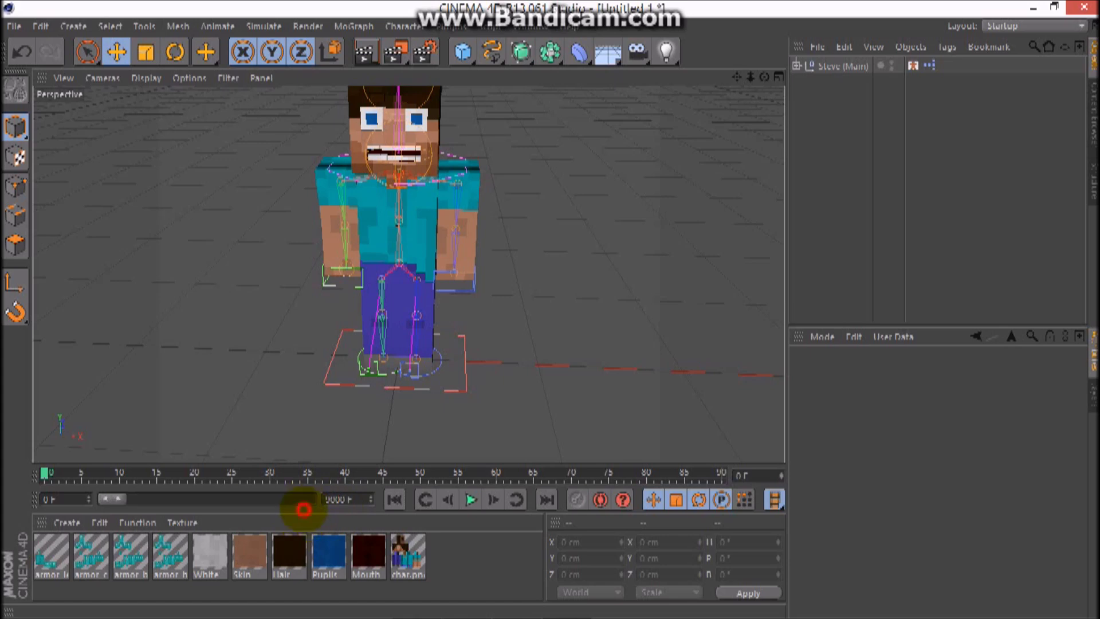
left_click_drag(122, 498, 333, 518)
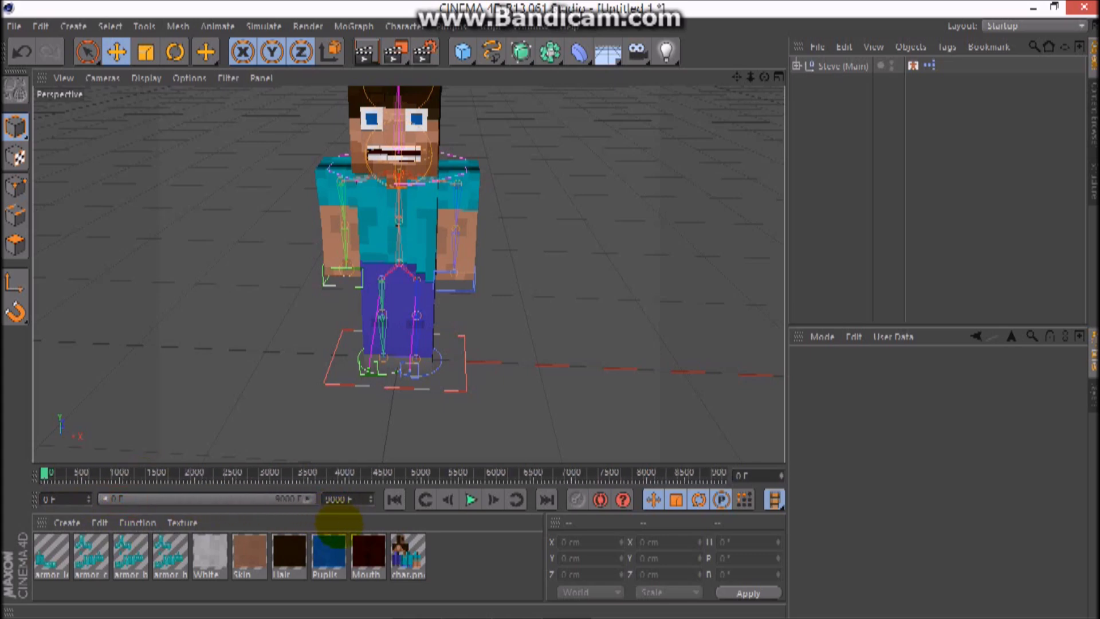
left_click_drag(333, 527, 2, 489)
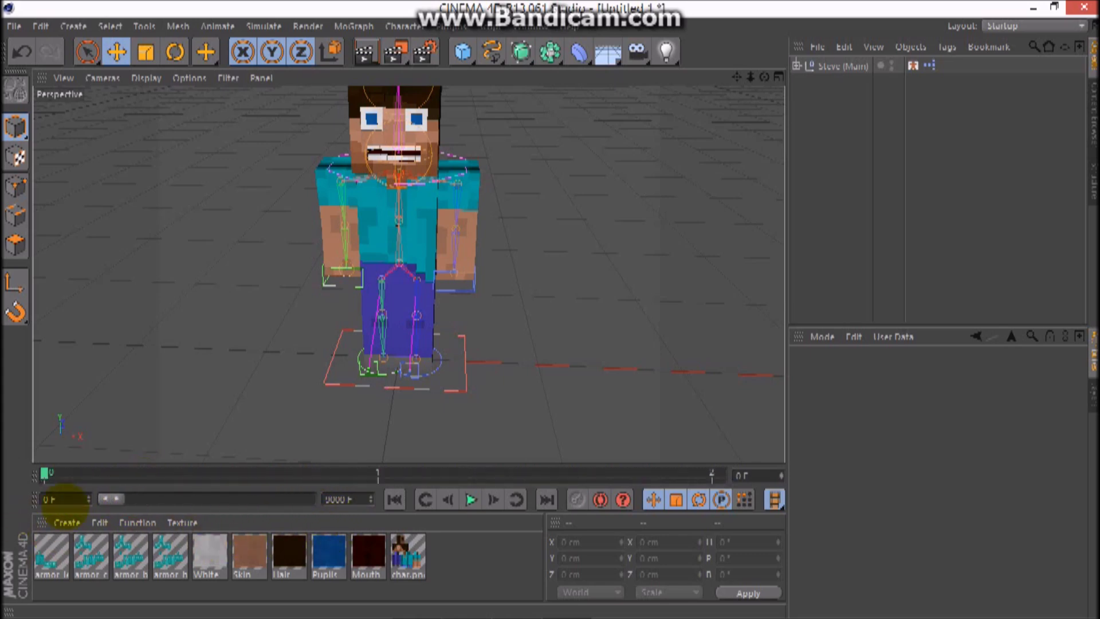
left_click_drag(117, 498, 122, 500)
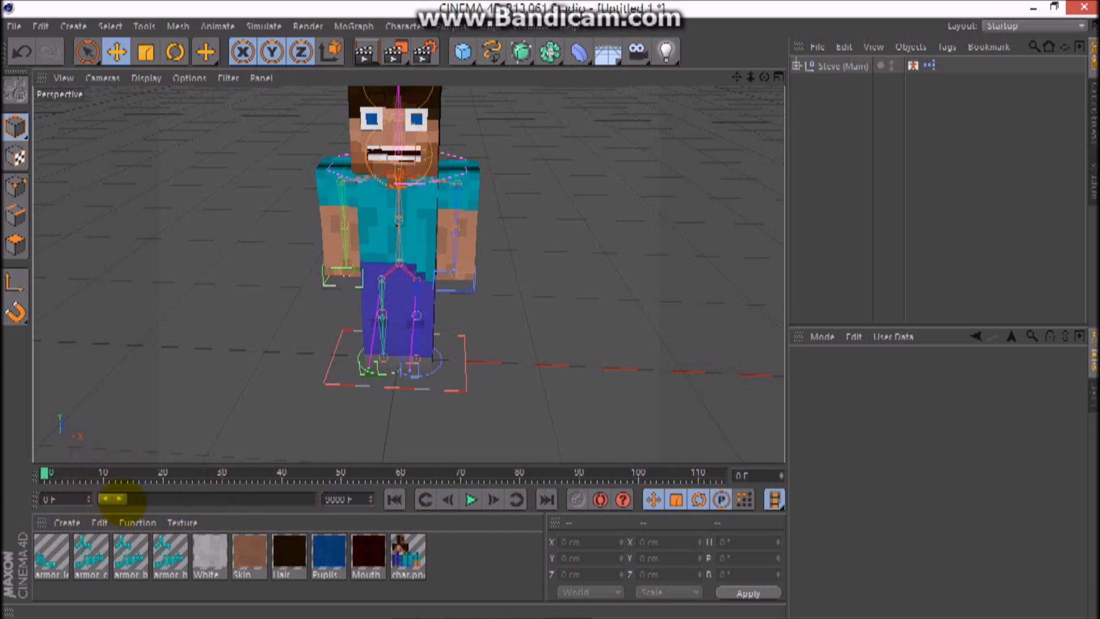
mouse_move(119, 504)
left_mouse_down()
mouse_move(132, 505)
mouse_move(121, 512)
left_mouse_up()
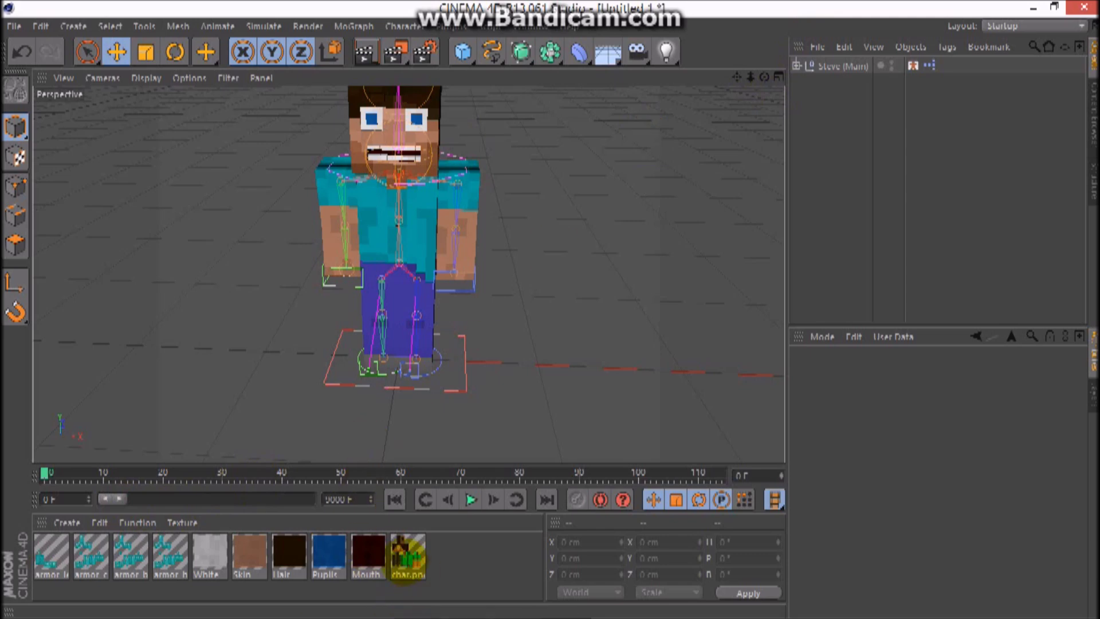
double_click(407, 555)
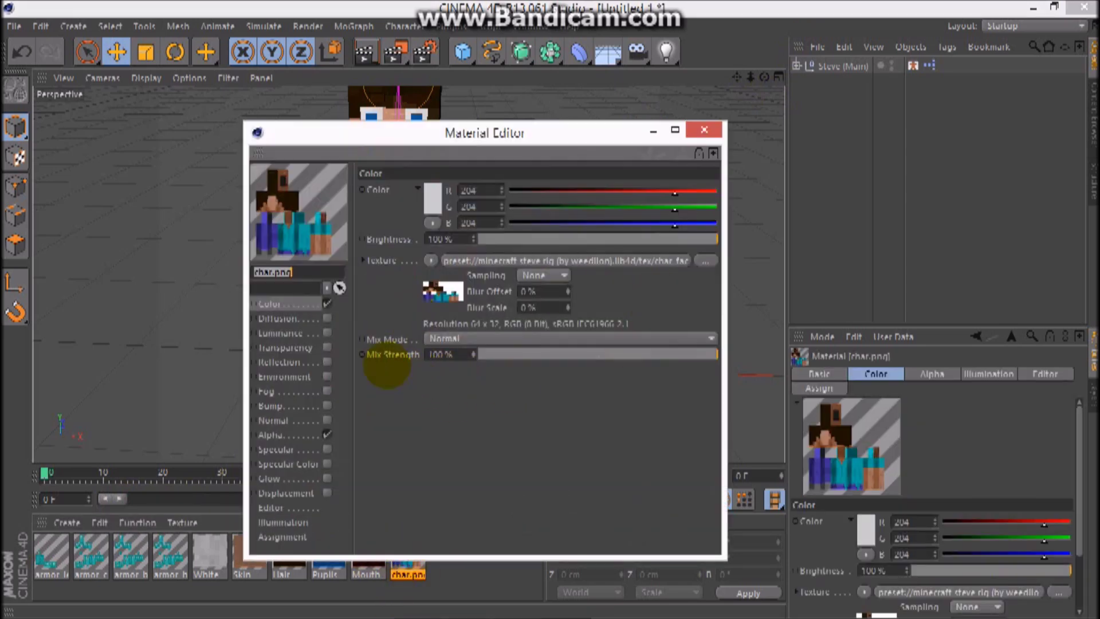
- Disable char.png's alpha and replace its colour texture with FacelessProXPGamer.png from the New folder
left_click(328, 435)
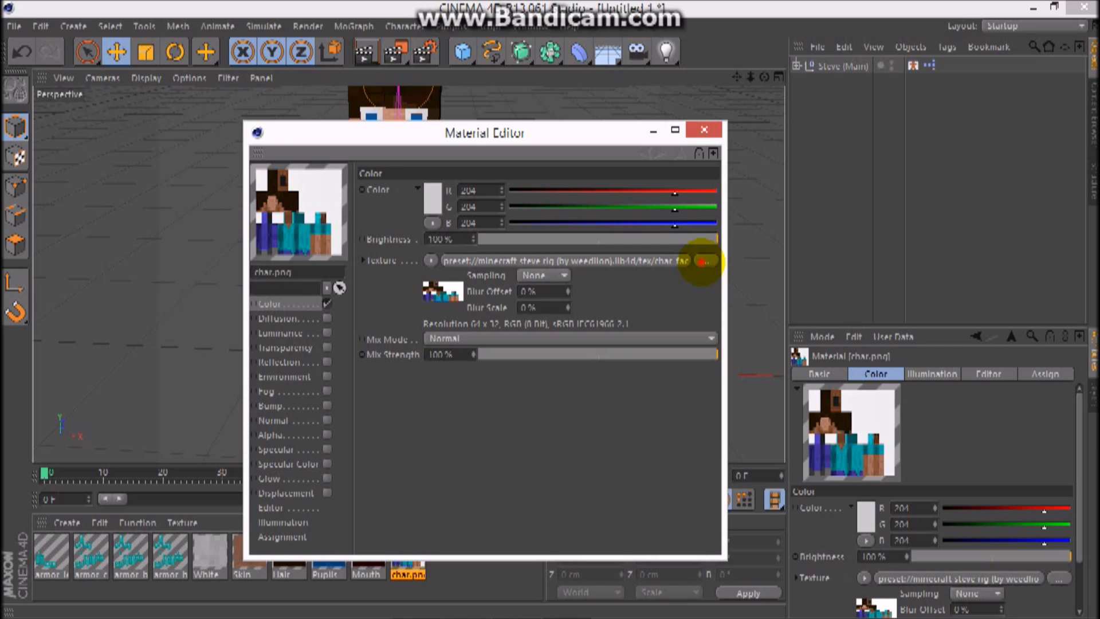
left_click(702, 261)
key("BackSpace")
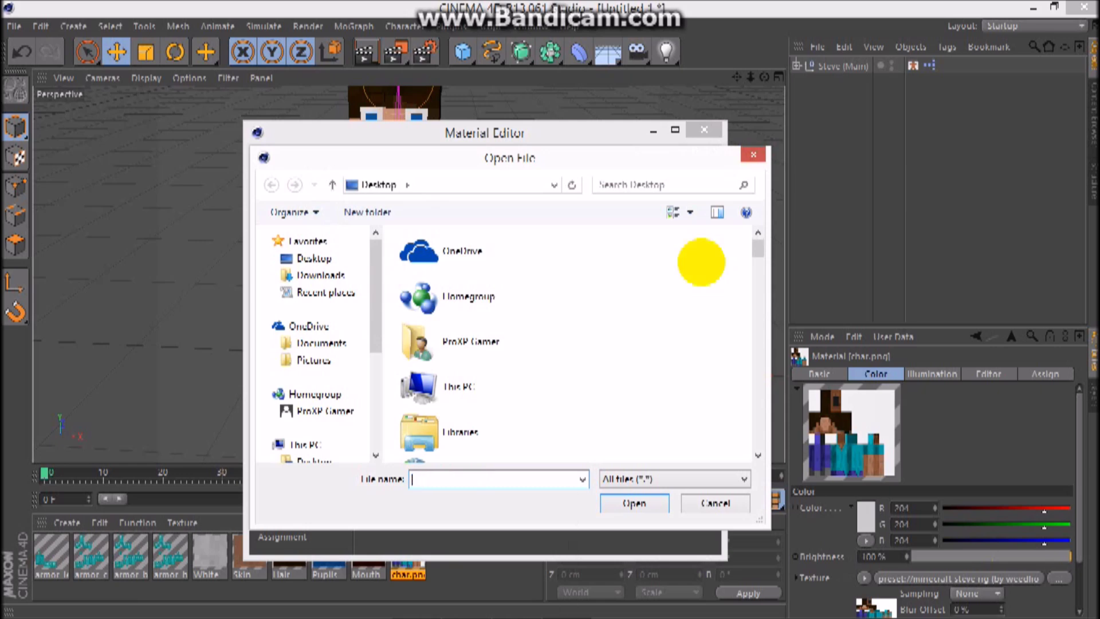
left_click_drag(757, 248, 757, 338)
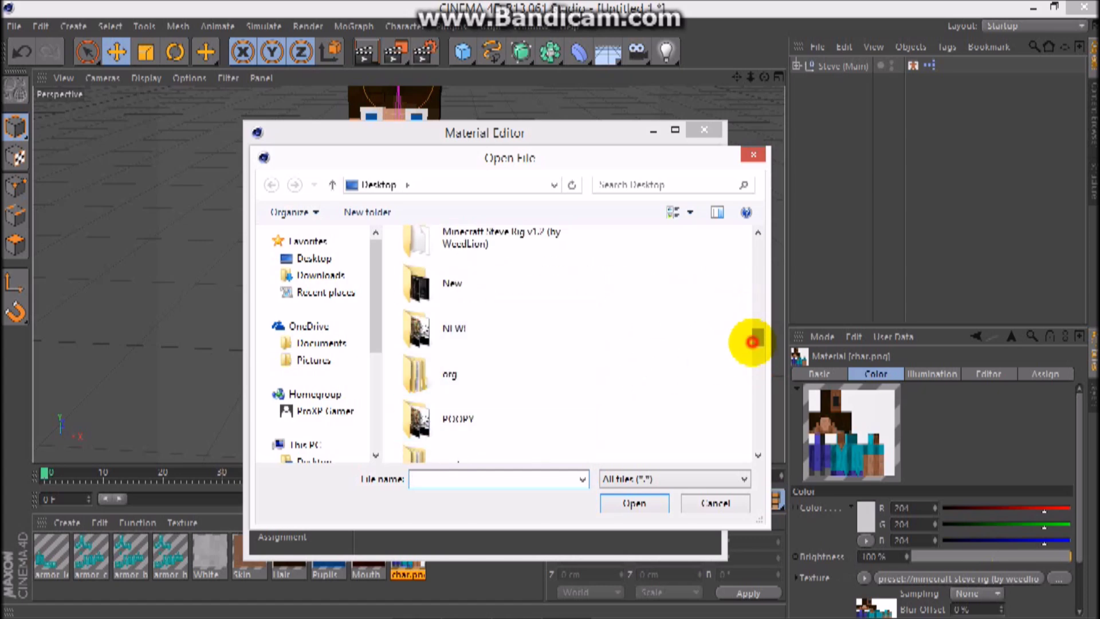
left_click_drag(752, 341, 758, 306)
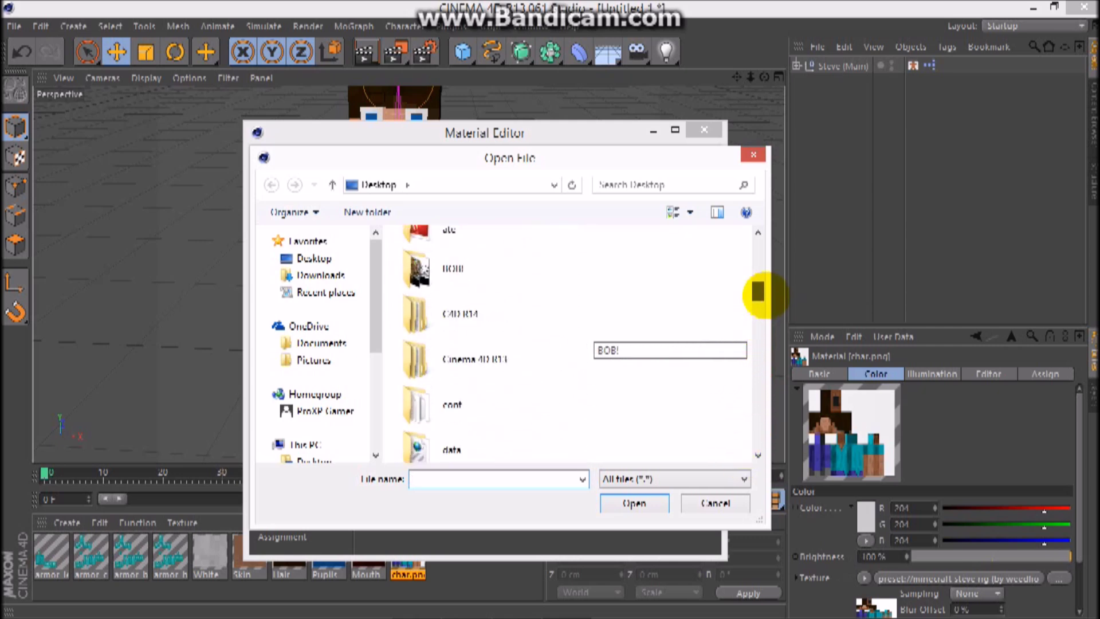
left_click_drag(758, 304, 758, 335)
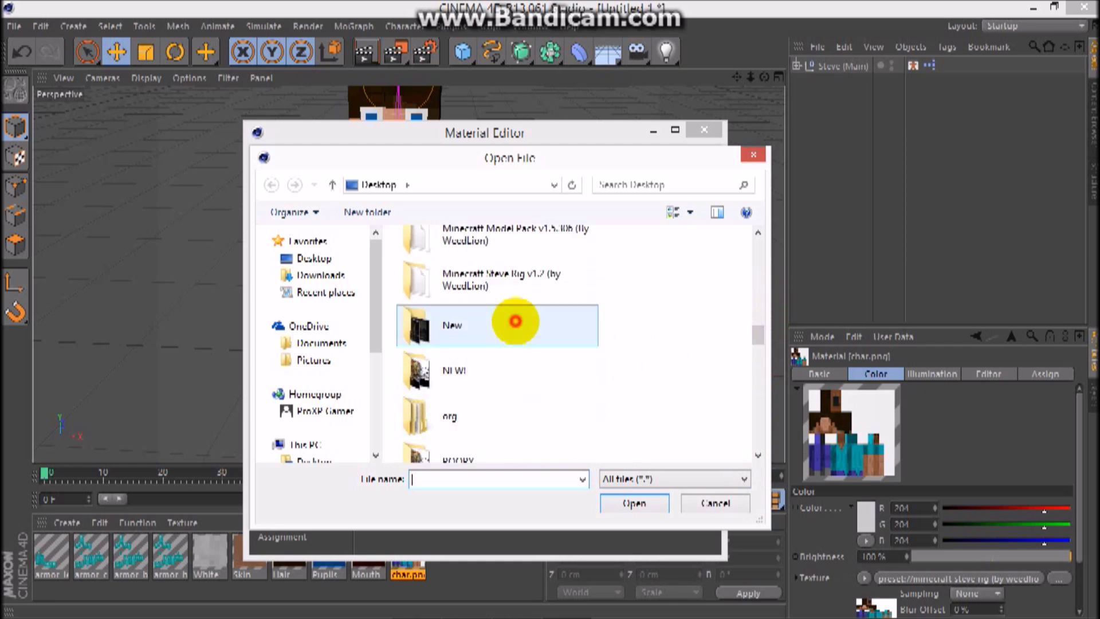
double_click(513, 322)
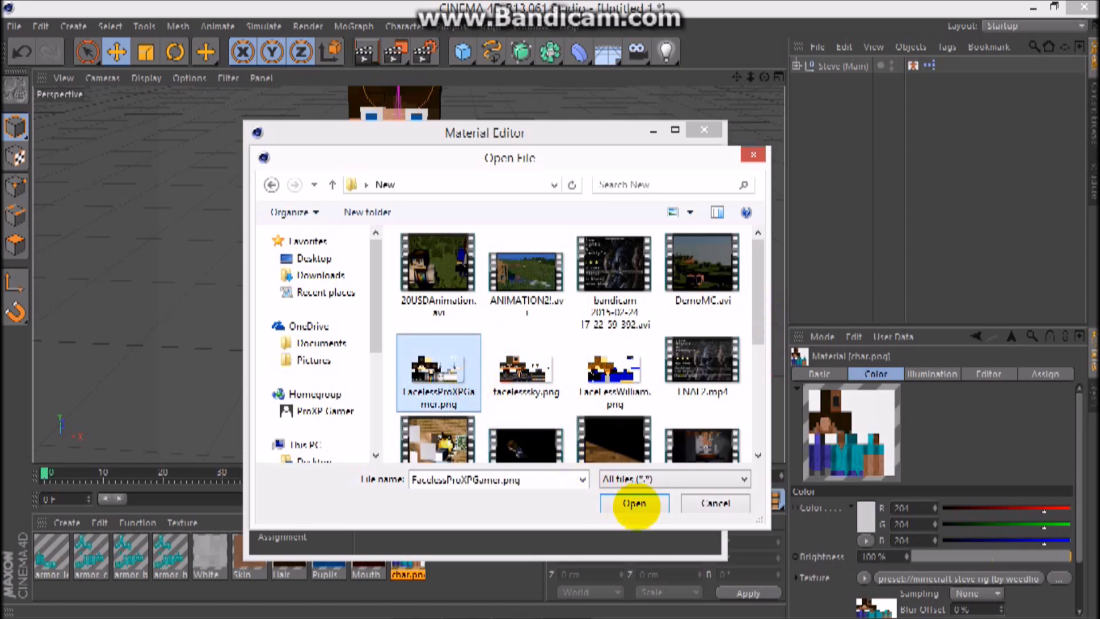
left_click(633, 502)
left_click(557, 370)
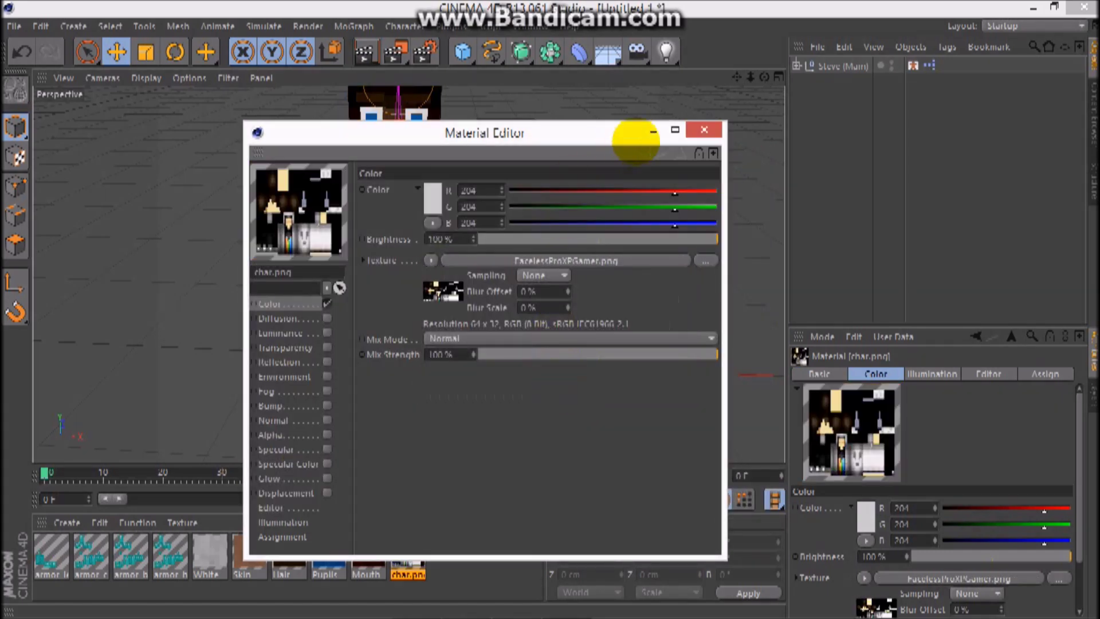
left_click(704, 130)
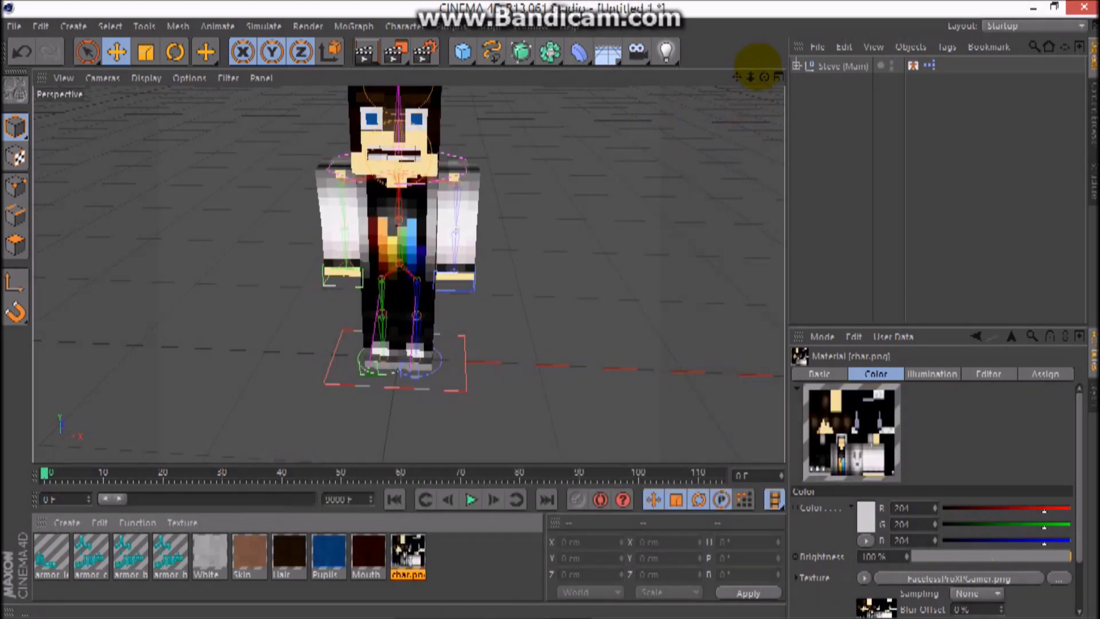
- Orbit and zoom the viewport until Steve is seen head-on
mouse_move(764, 76)
left_mouse_down()
mouse_move(755, 72)
mouse_move(764, 63)
mouse_move(766, 92)
mouse_move(764, 69)
left_mouse_up()
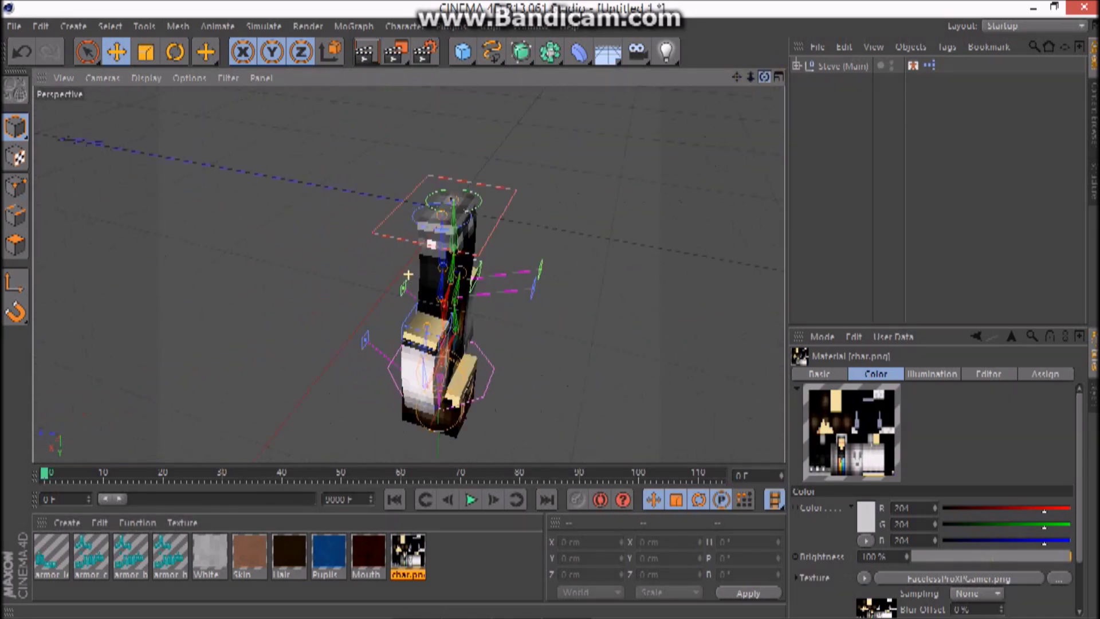
mouse_move(766, 109)
left_mouse_down()
mouse_move(750, 77)
mouse_move(723, 80)
mouse_move(735, 83)
mouse_move(739, 55)
mouse_move(742, 114)
mouse_move(756, 92)
mouse_move(779, 86)
mouse_move(764, 86)
mouse_move(764, 123)
left_mouse_up()
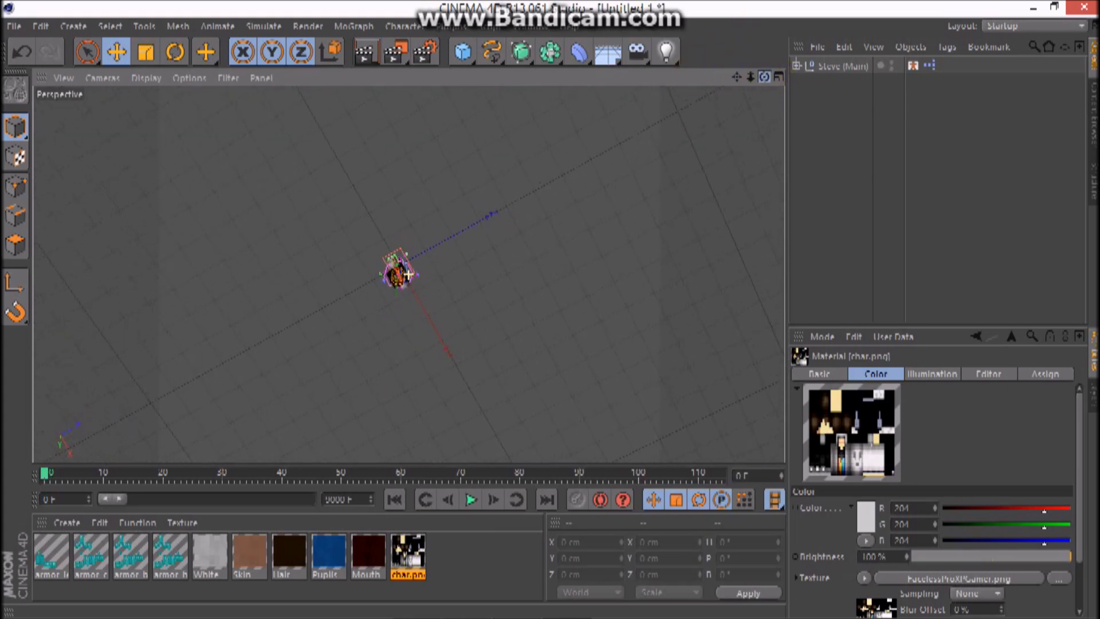
left_click_drag(764, 76, 818, 63)
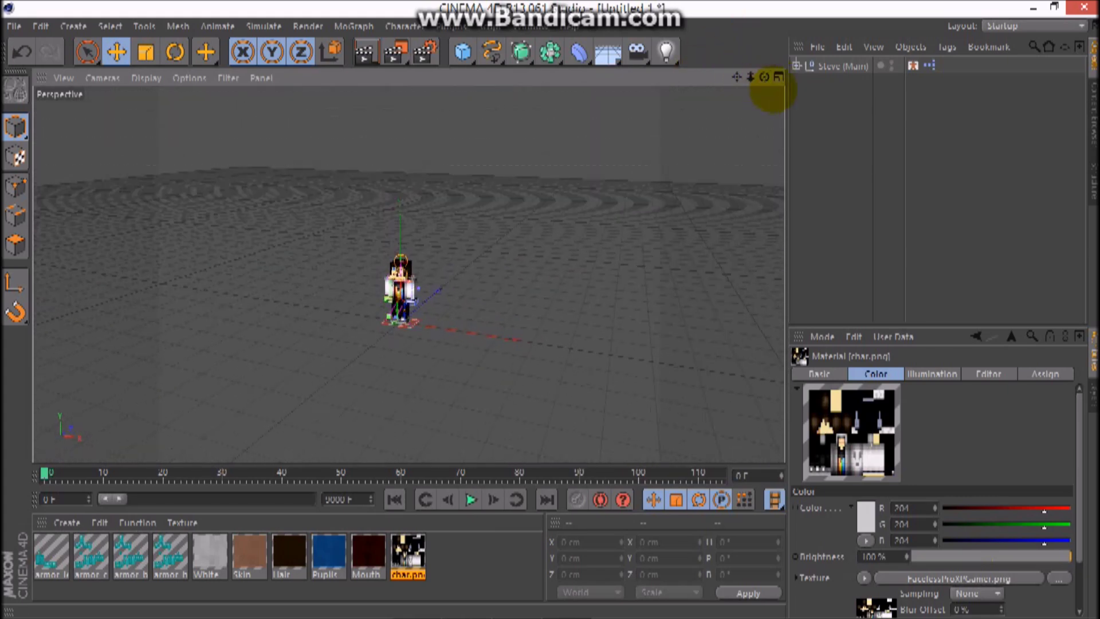
left_click_drag(562, 238, 750, 122, "alt")
left_click_drag(764, 76, 768, 120)
scroll(699, 269, "up", 4)
scroll(700, 269, "down", 5)
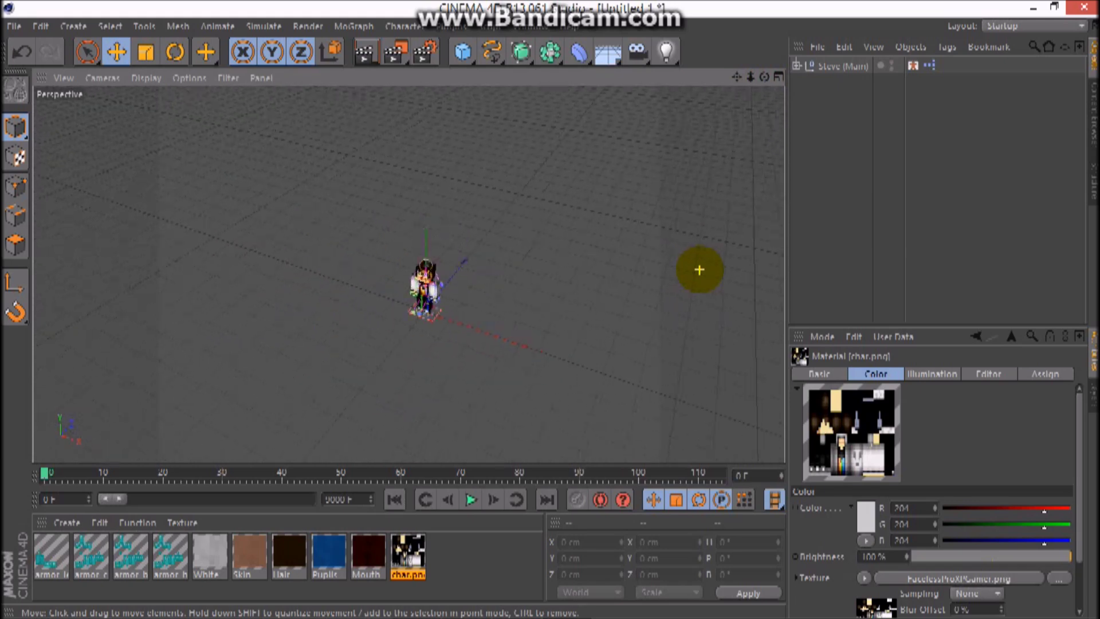
scroll(700, 269, "up", 3)
scroll(426, 265, "up", 10)
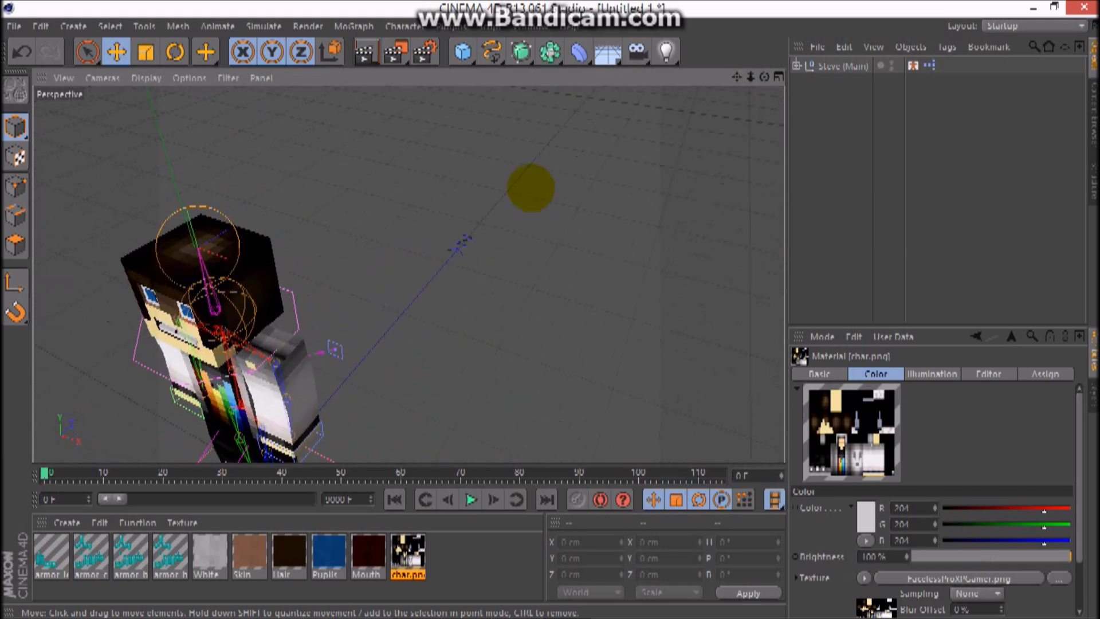
scroll(309, 292, "down", 10)
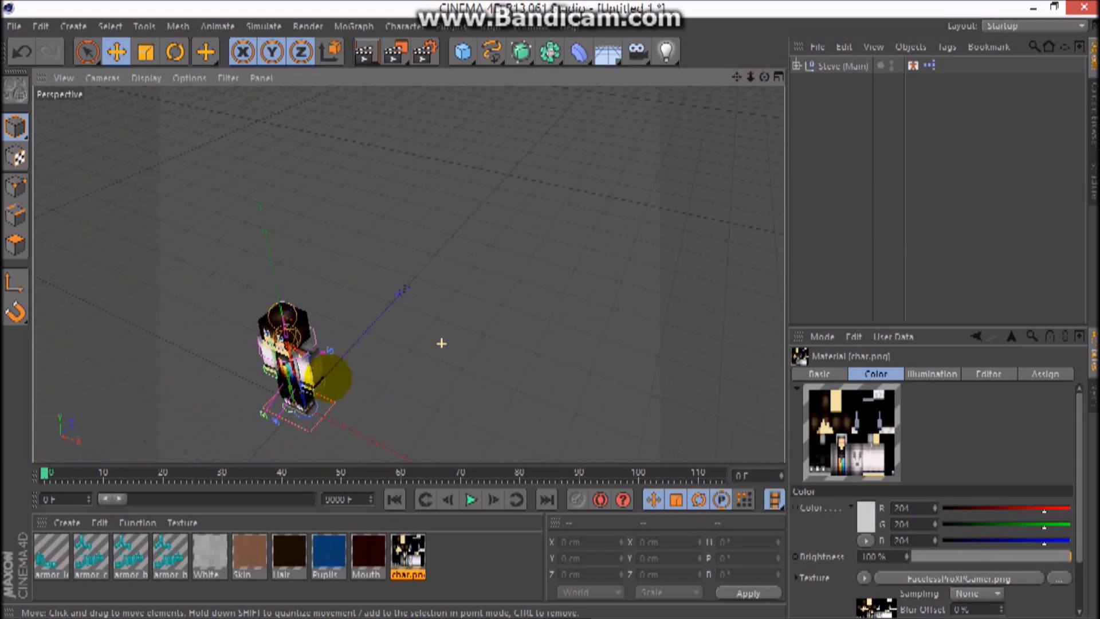
scroll(322, 345, "up", 1)
- Lower the view angle, pan Steve onto the floor grid, and scrub back to frame 0
left_click_drag(764, 77, 825, 2)
left_click_drag(737, 77, 765, 12)
left_click_drag(409, 274, 763, 77)
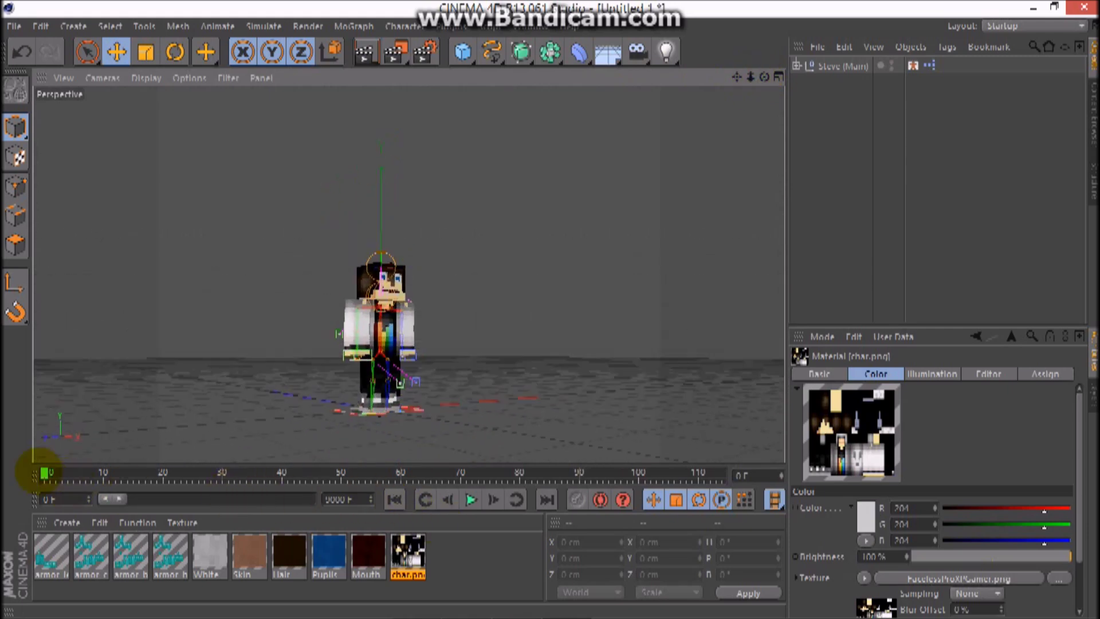
mouse_move(48, 473)
left_mouse_down()
mouse_move(192, 470)
mouse_move(43, 514)
mouse_move(572, 431)
mouse_move(903, 441)
mouse_move(232, 437)
mouse_move(622, 442)
mouse_move(634, 463)
mouse_move(27, 475)
left_mouse_up()
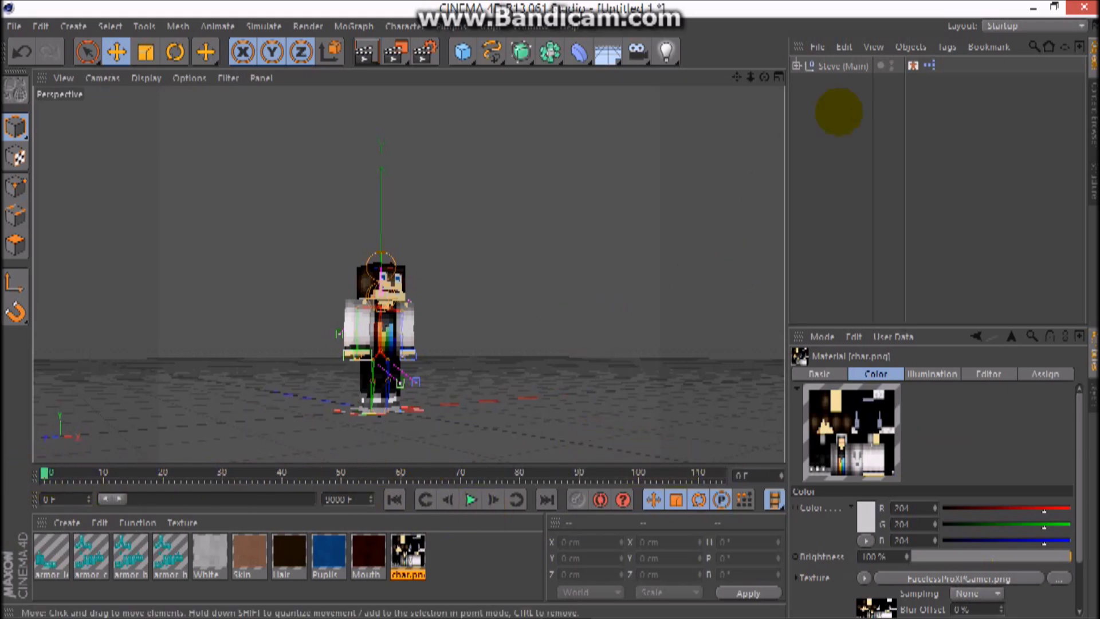
left_click(795, 66)
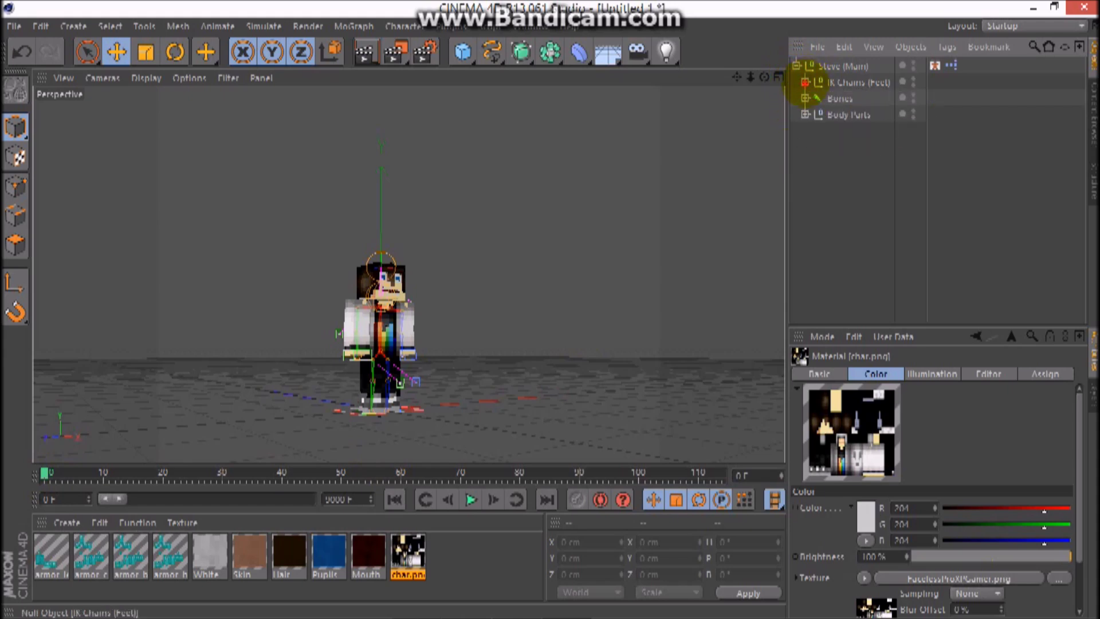
- Turn on Automatic Keyframing and select the Right Foot IK control under IK Chains (Feet)
left_click(805, 82)
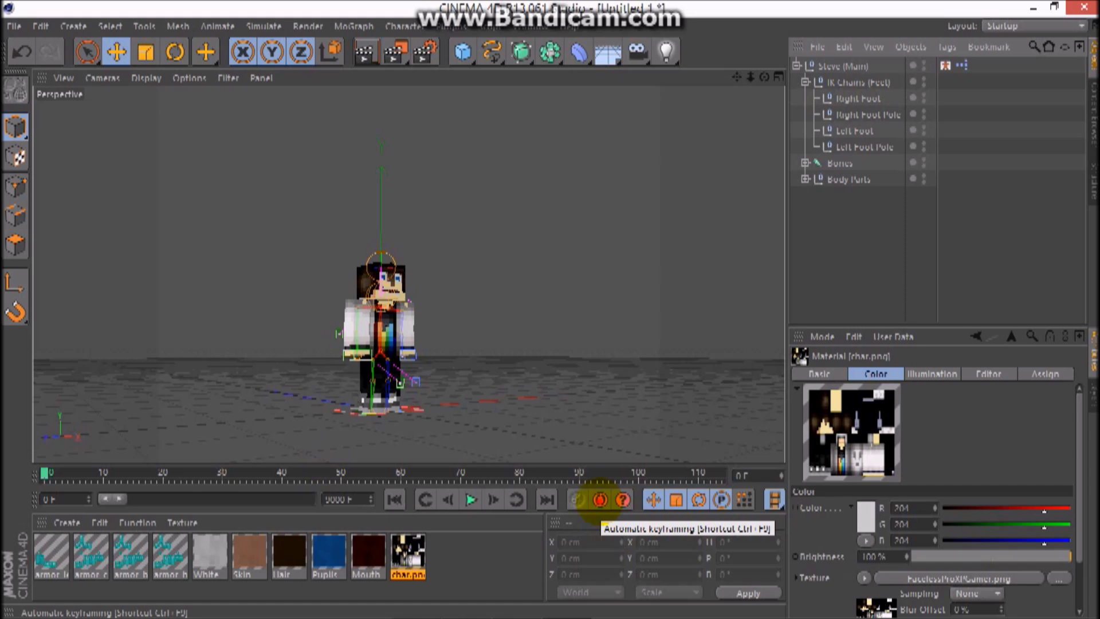
left_click(600, 500)
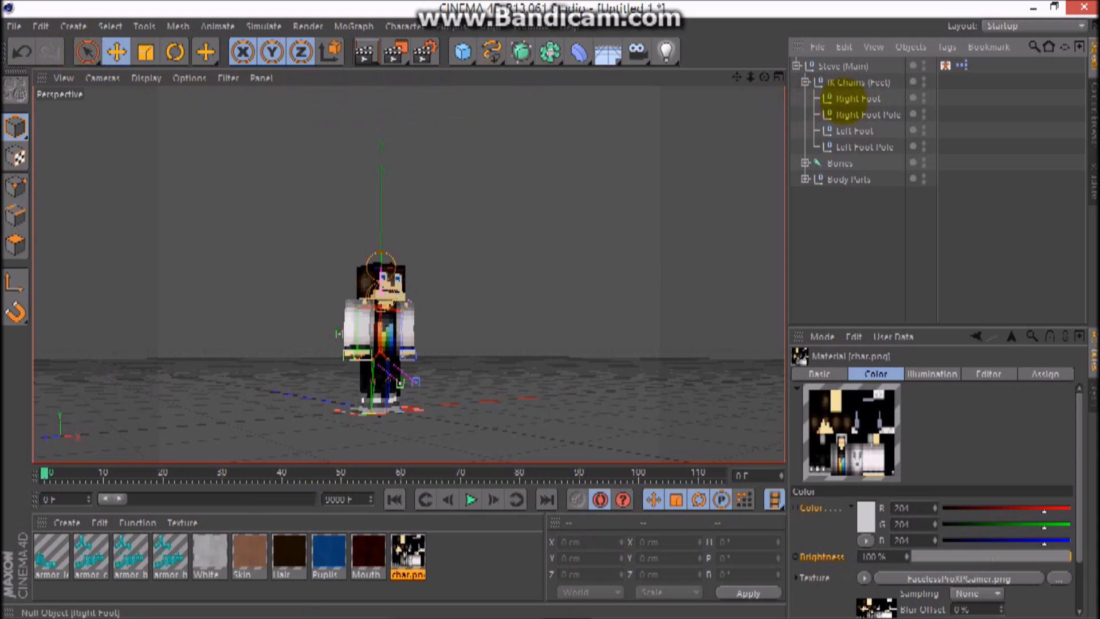
left_click(845, 101)
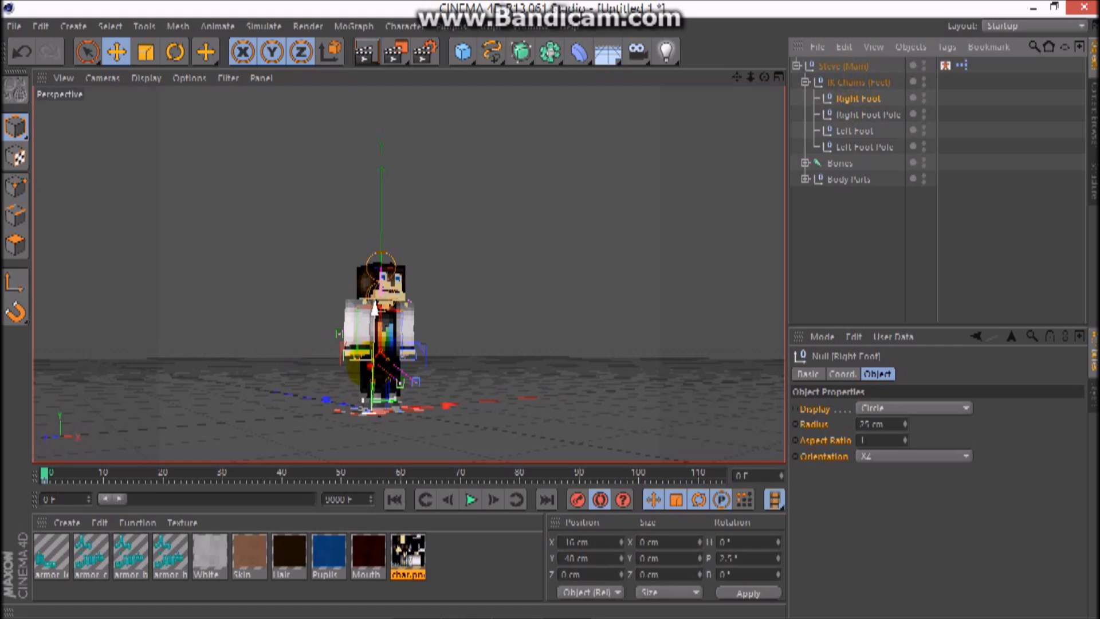
- Drag the Right Foot IK goal to Y 42.177 cm, Z 0.93 cm to bend the right leg
left_click_drag(371, 365, 372, 362)
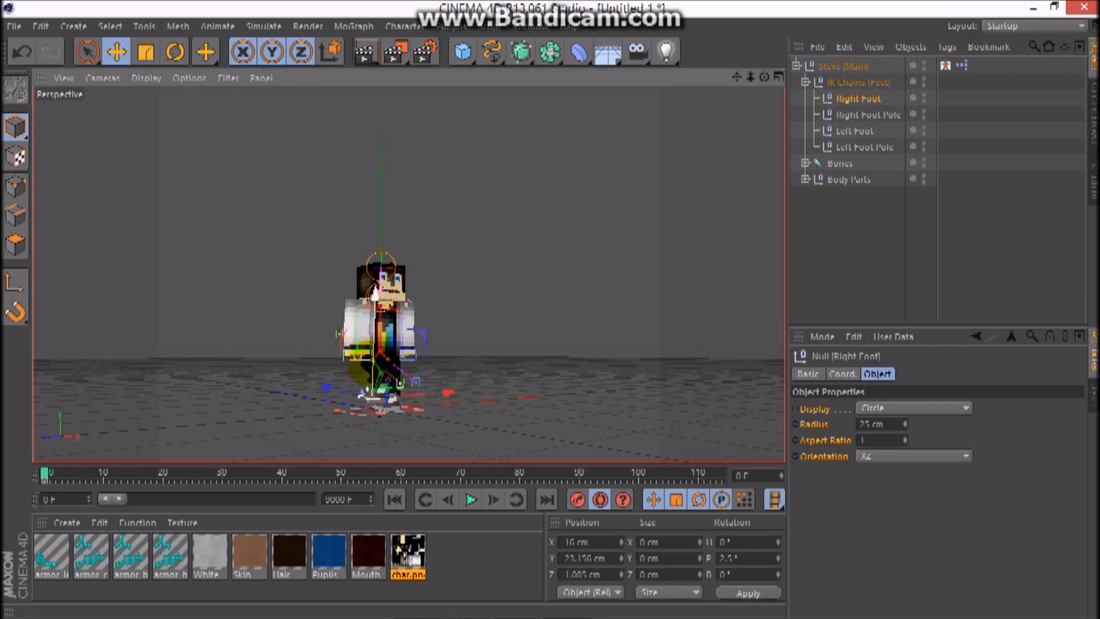
left_click_drag(362, 395, 389, 370)
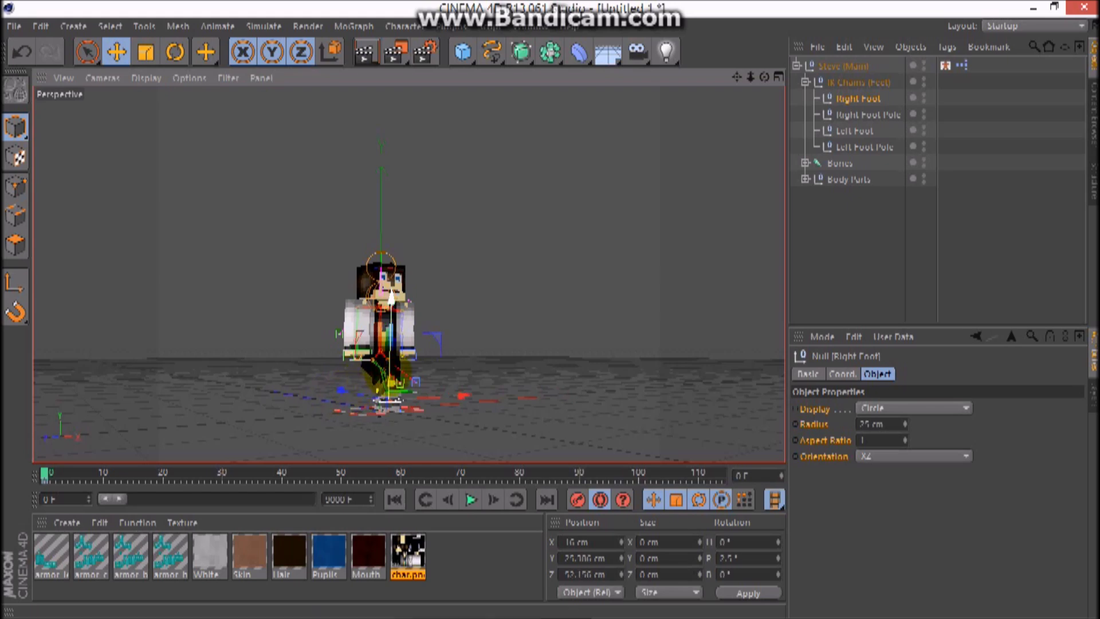
left_click_drag(396, 417, 366, 417)
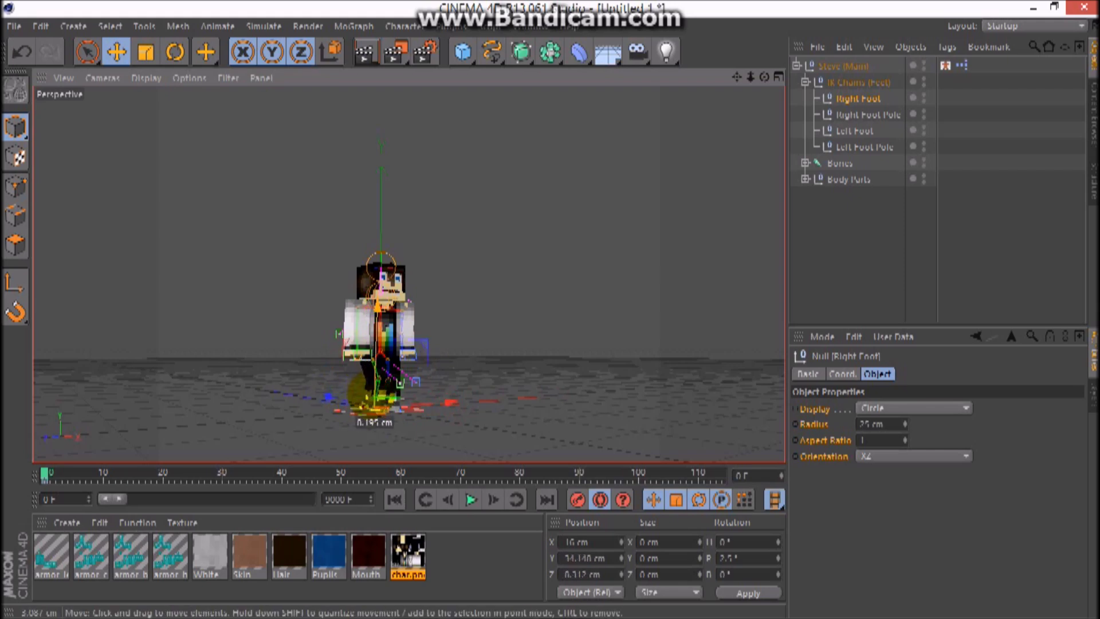
left_click_drag(370, 395, 367, 400)
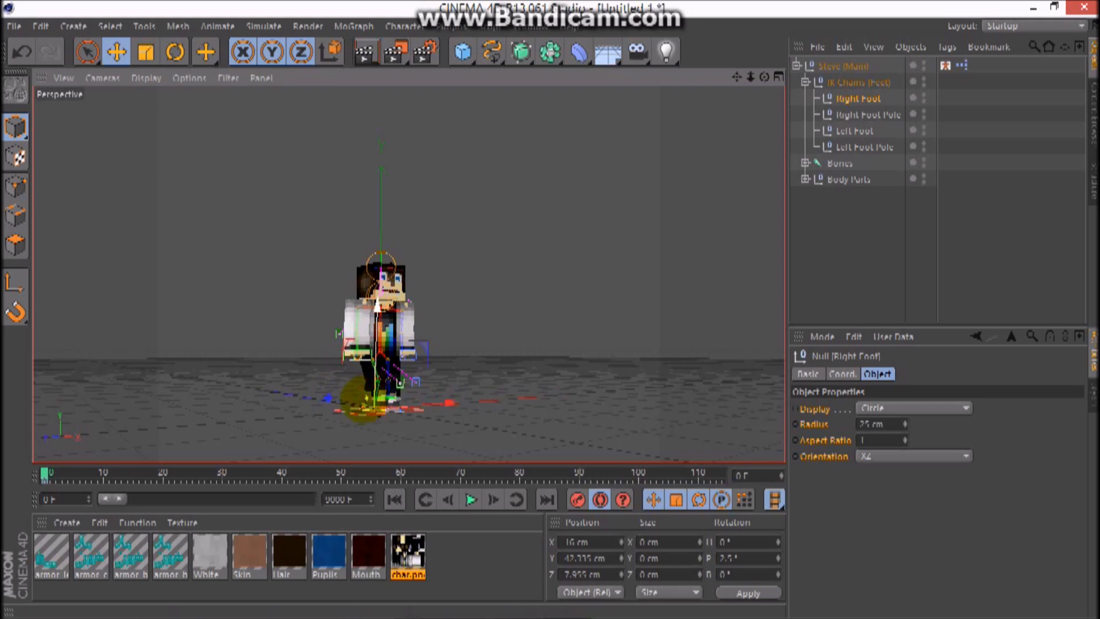
left_click(360, 401)
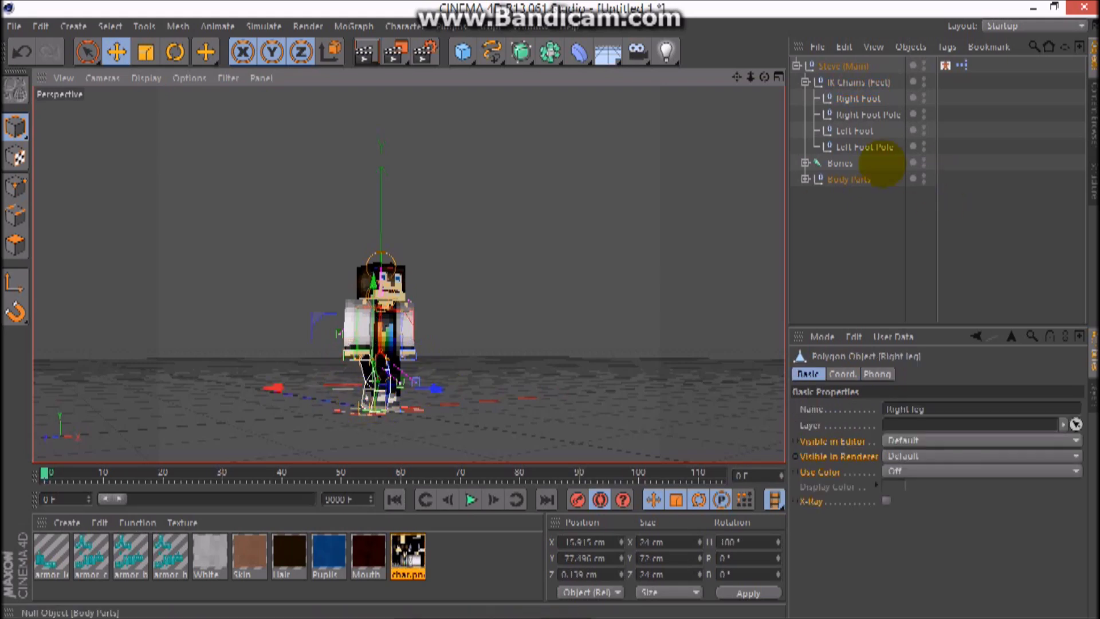
left_click(853, 99)
left_click_drag(373, 404, 343, 417)
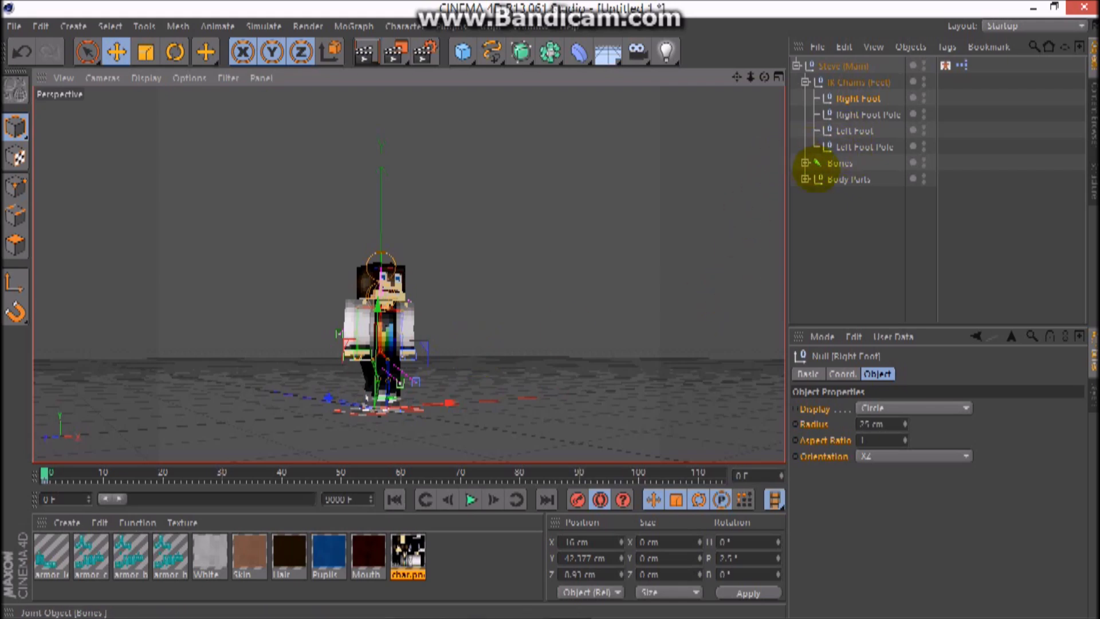
- Expand Bones and IK Chains (Arms) and raise the Right Hand goal slightly along Y
left_click(805, 163)
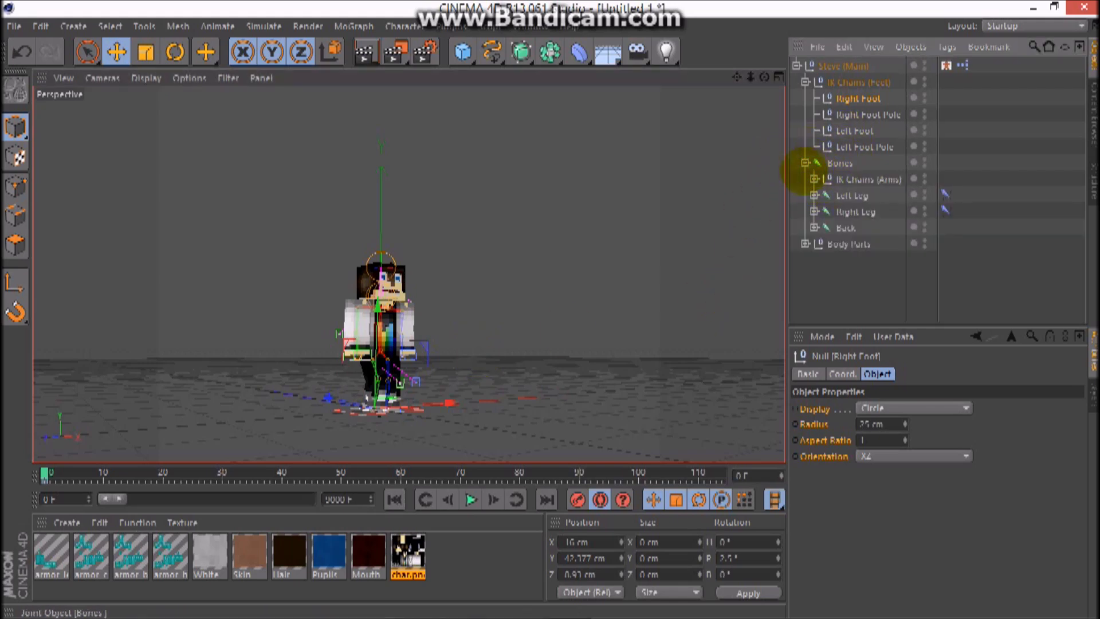
left_click(814, 179)
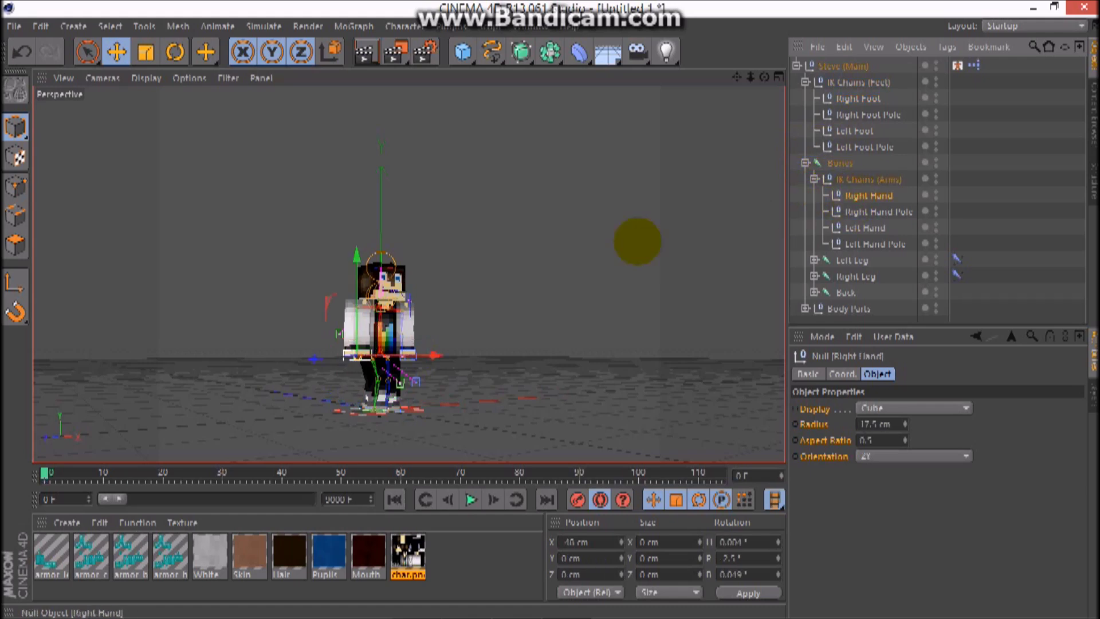
left_click_drag(357, 337, 357, 334)
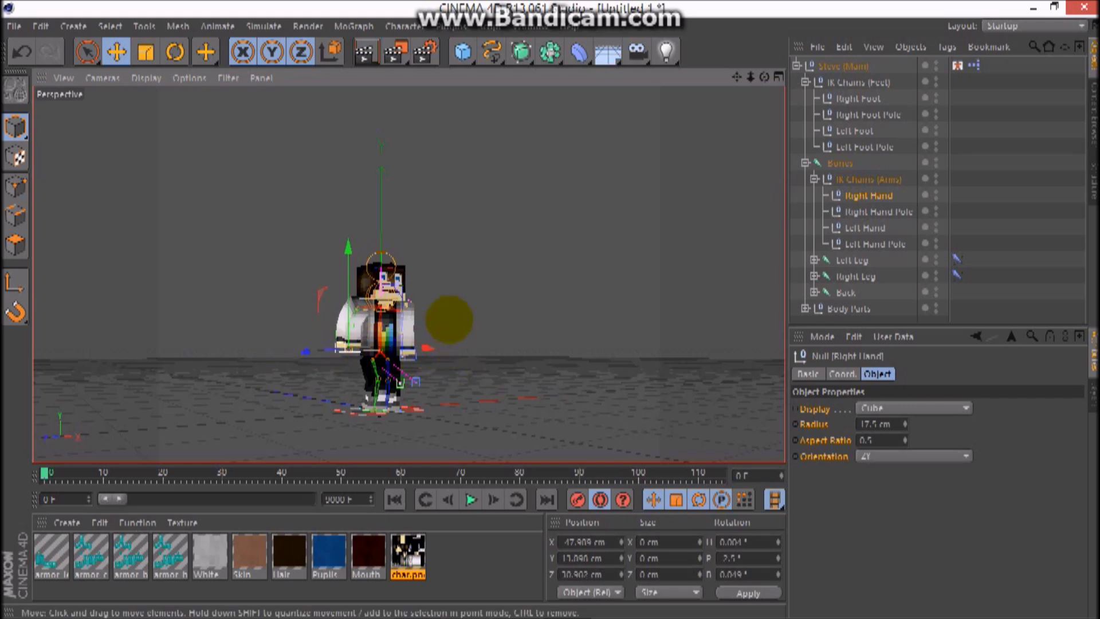
- Move the Left Hand goal forward and down to Y 10.072 cm, Z 42.044 cm
left_click(864, 227)
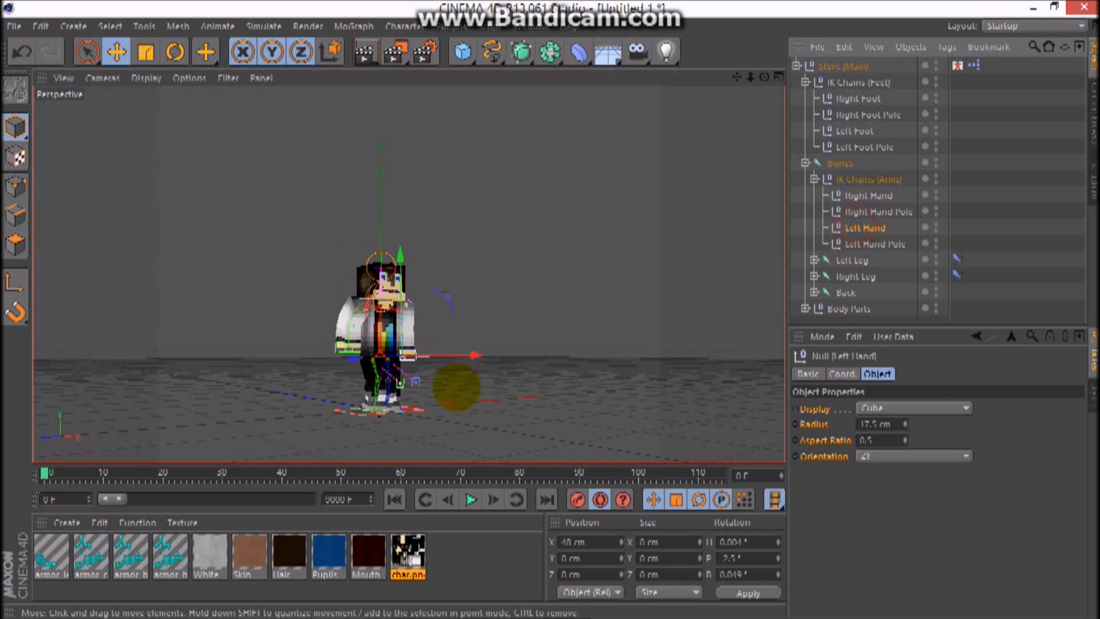
left_click(402, 331)
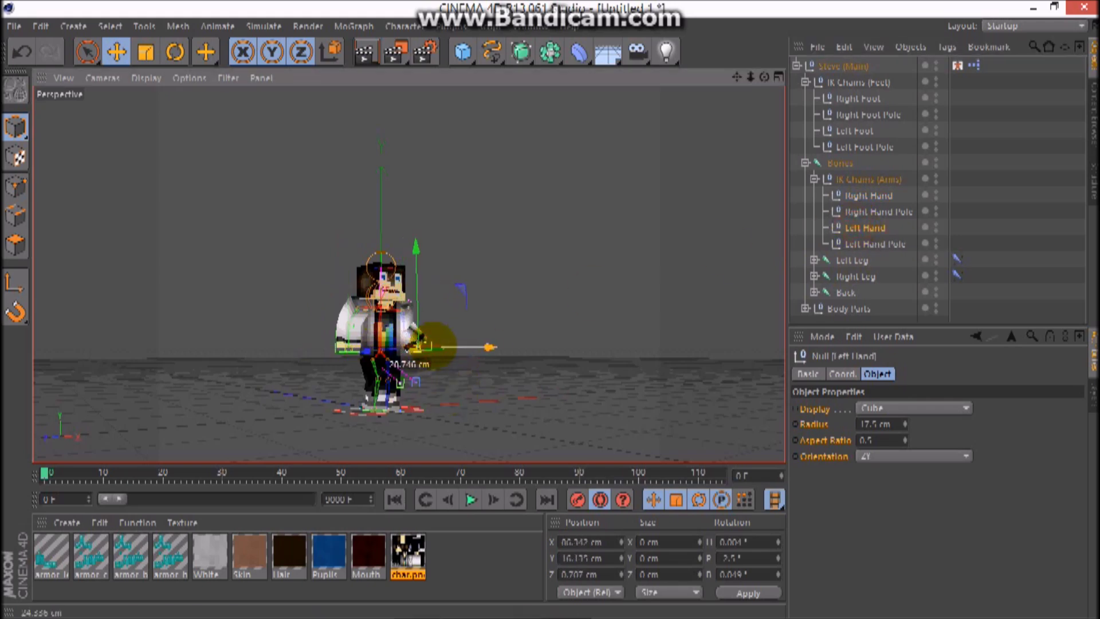
mouse_move(418, 366)
left_mouse_down()
mouse_move(408, 343)
mouse_move(417, 352)
left_mouse_up()
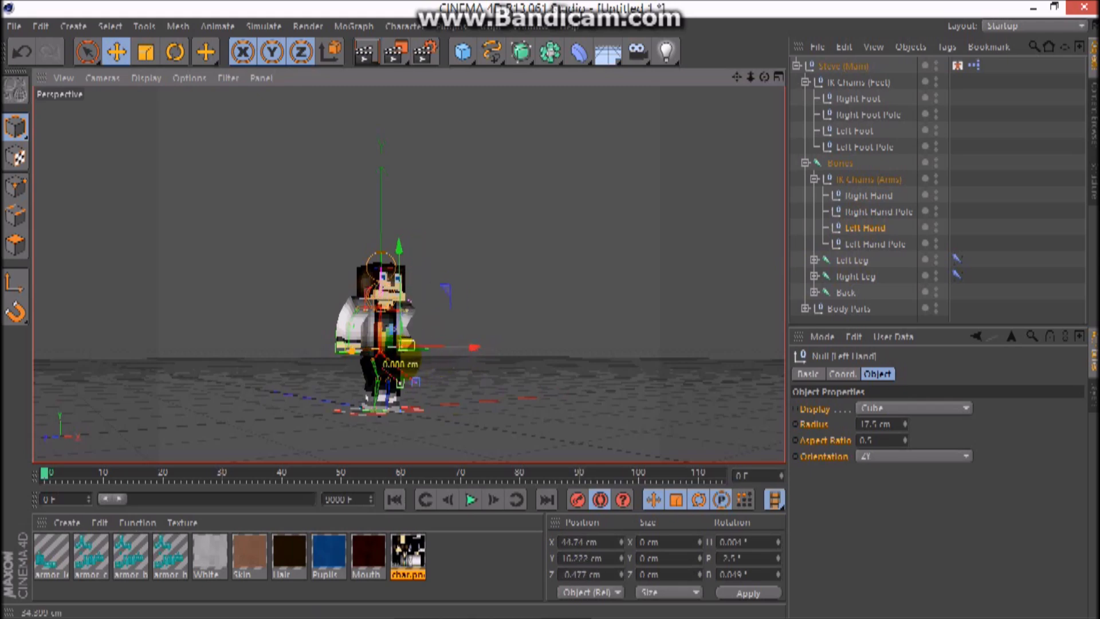
left_click_drag(750, 76, 764, 76)
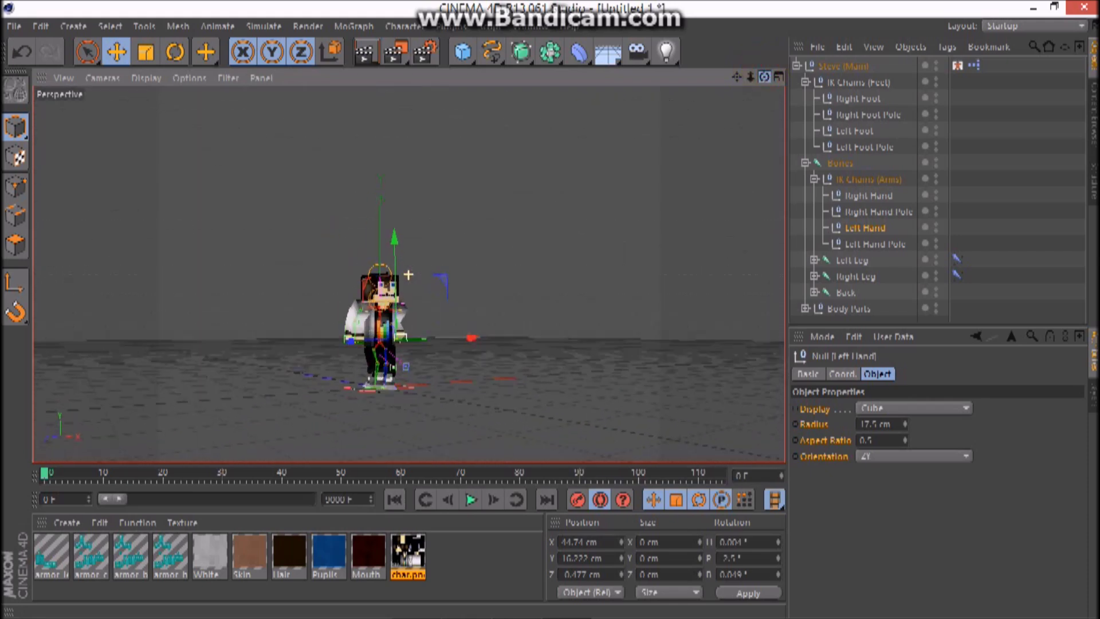
left_click_drag(407, 275, 763, 73)
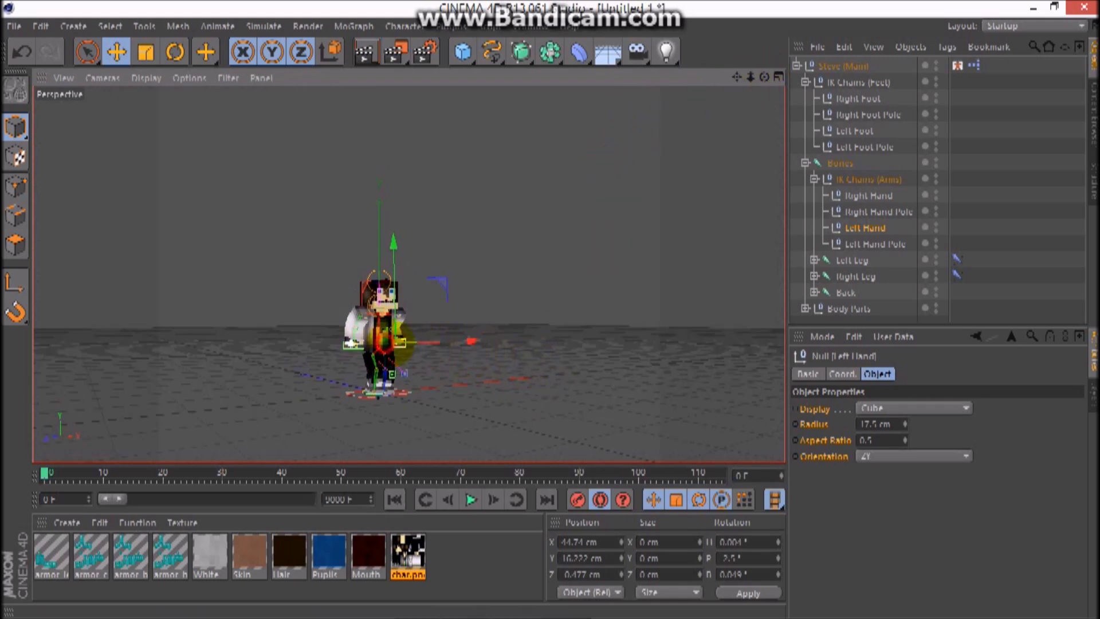
left_click_drag(401, 342, 336, 381)
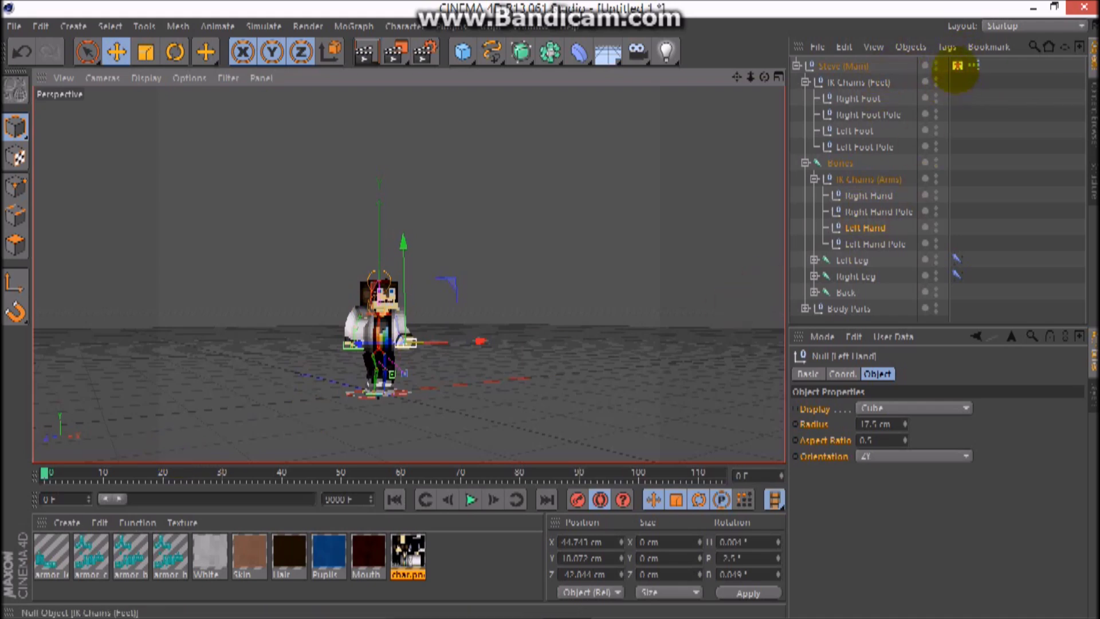
- At frame 10, select All Bones in the Visual Selector, slide Steve forward, and play back
left_click(956, 66)
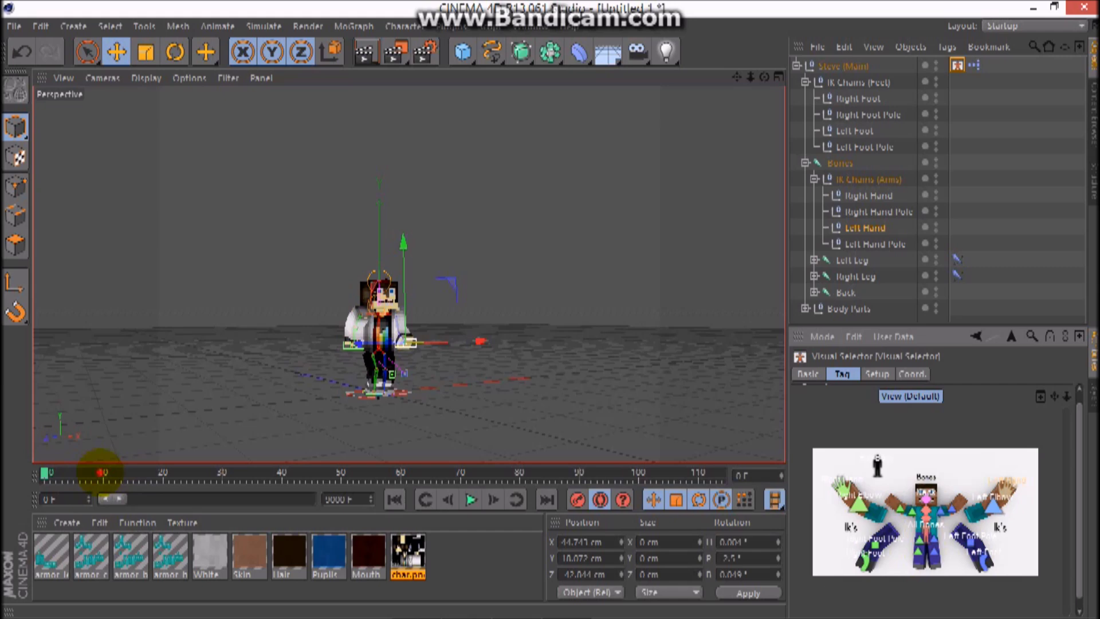
left_click(100, 472)
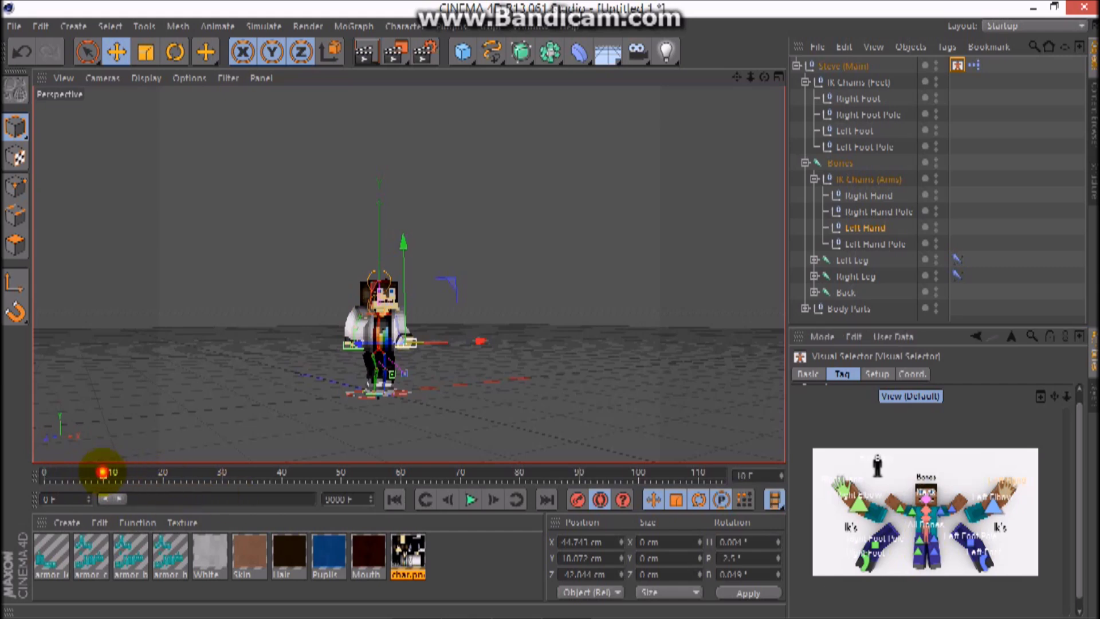
left_click(925, 527)
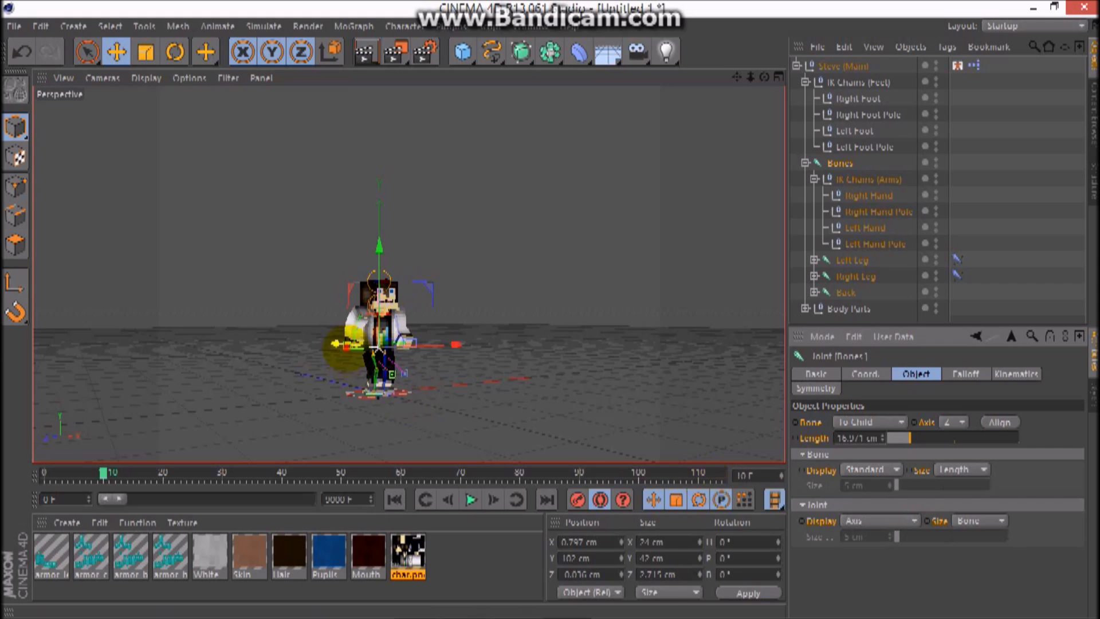
left_click_drag(333, 348, 363, 362)
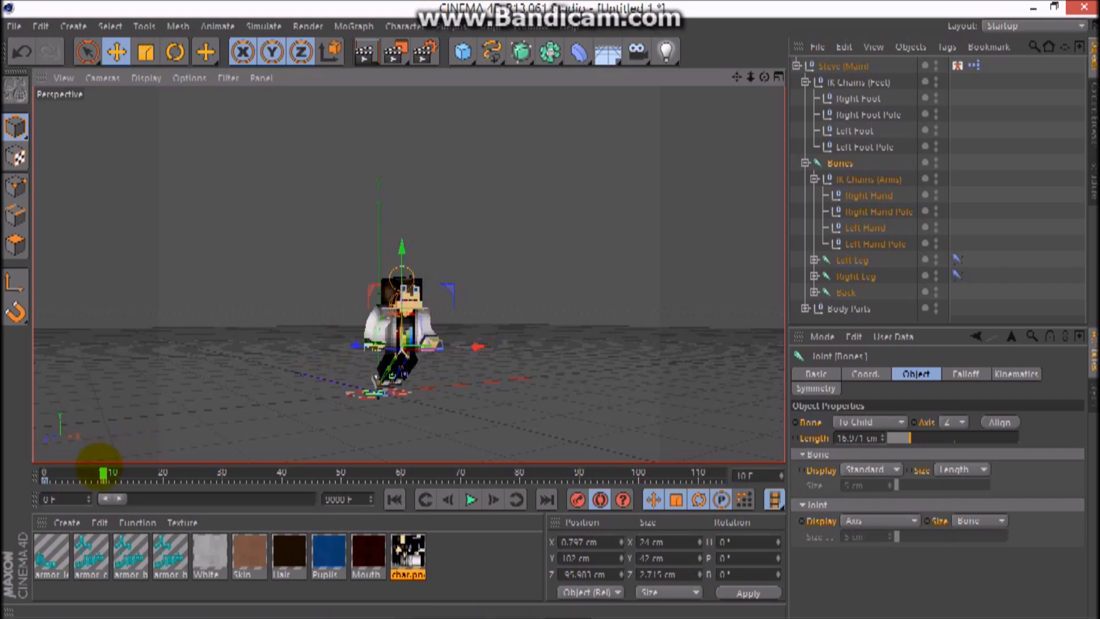
left_click_drag(103, 472, 12, 467)
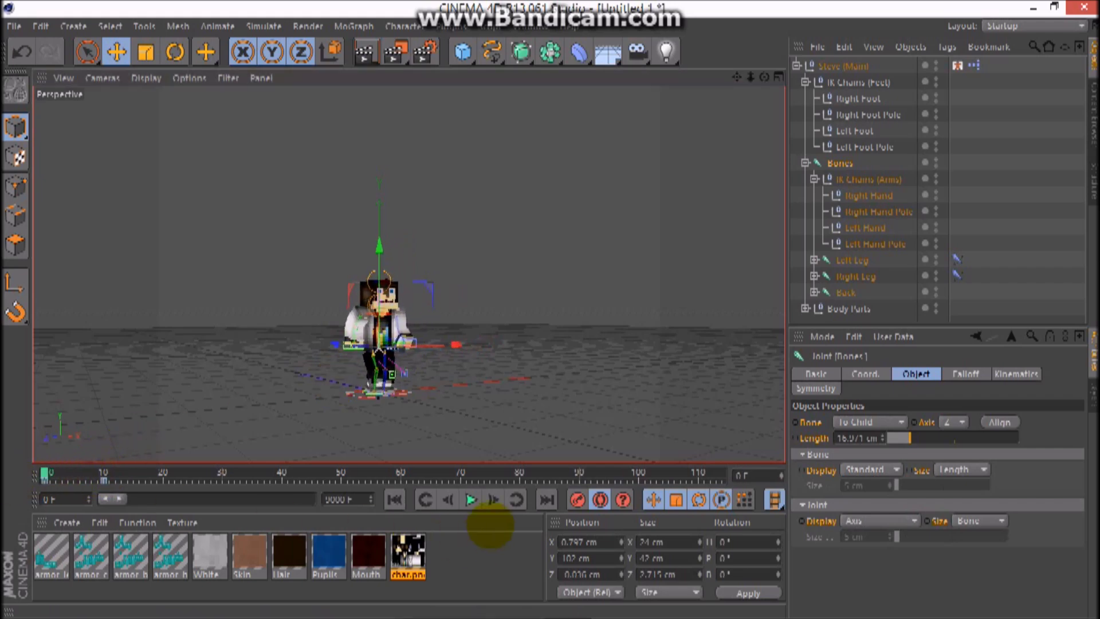
left_click(469, 499)
left_click(106, 473)
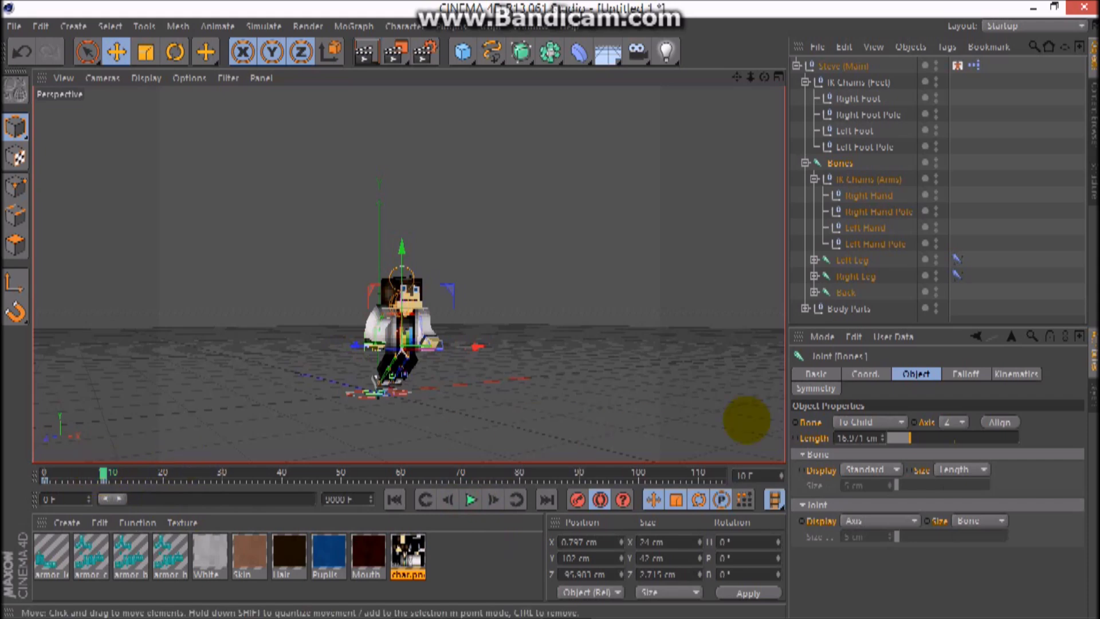
- Reposition both hand goals and lift the Left Foot to Y 40.42 cm, Z 99.415 cm
left_click(868, 195)
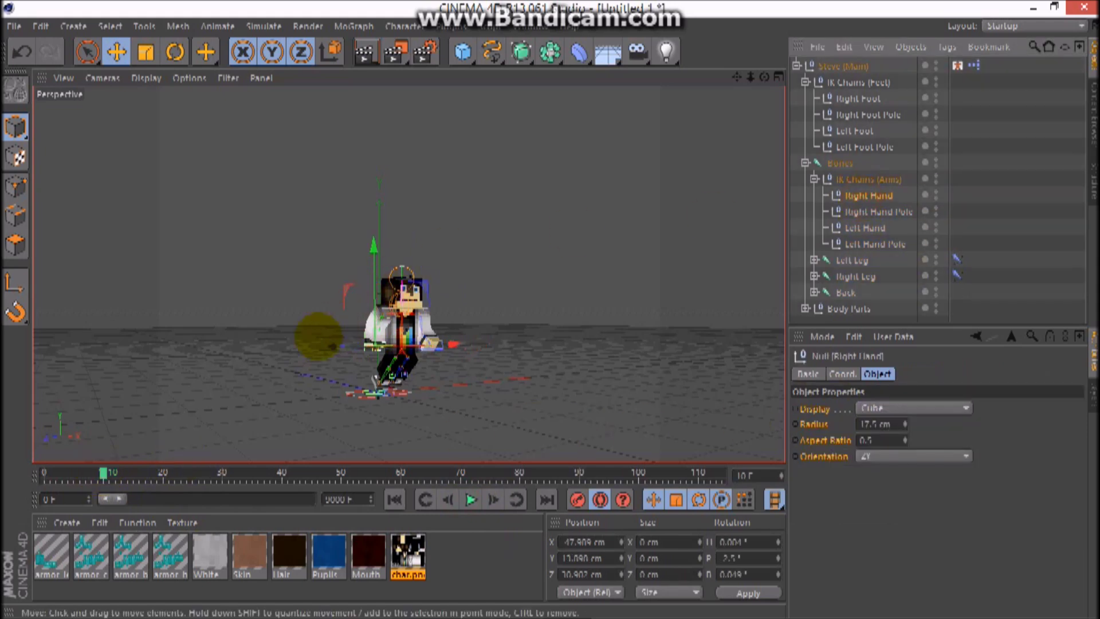
left_click_drag(334, 336, 379, 337)
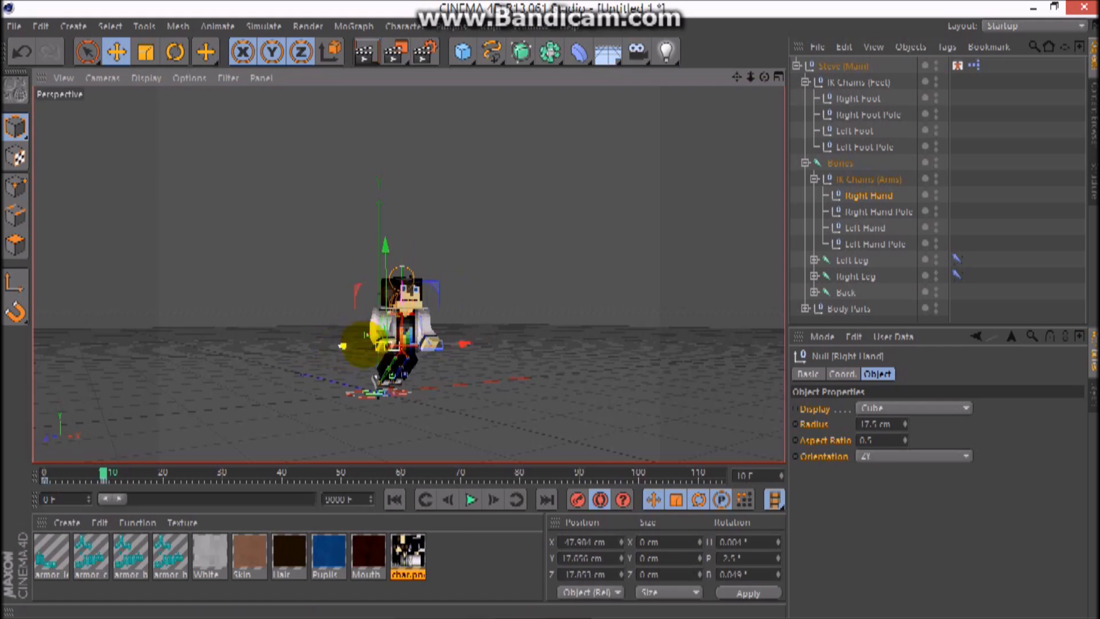
left_click(859, 228)
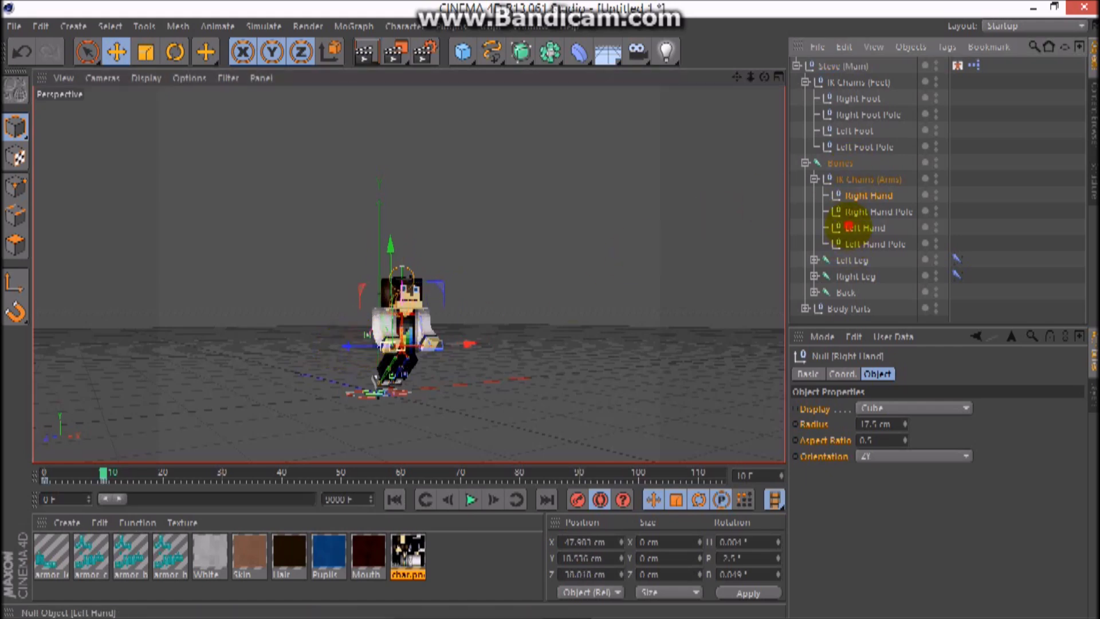
mouse_move(438, 345)
left_mouse_down()
mouse_move(424, 355)
mouse_move(437, 345)
left_mouse_up()
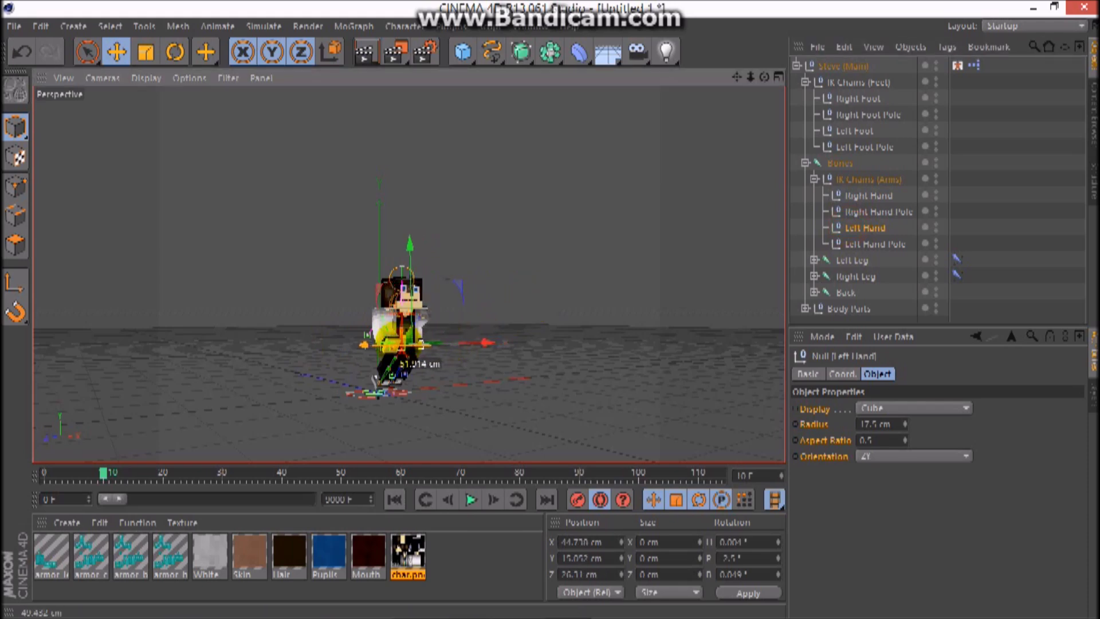
left_click(855, 131)
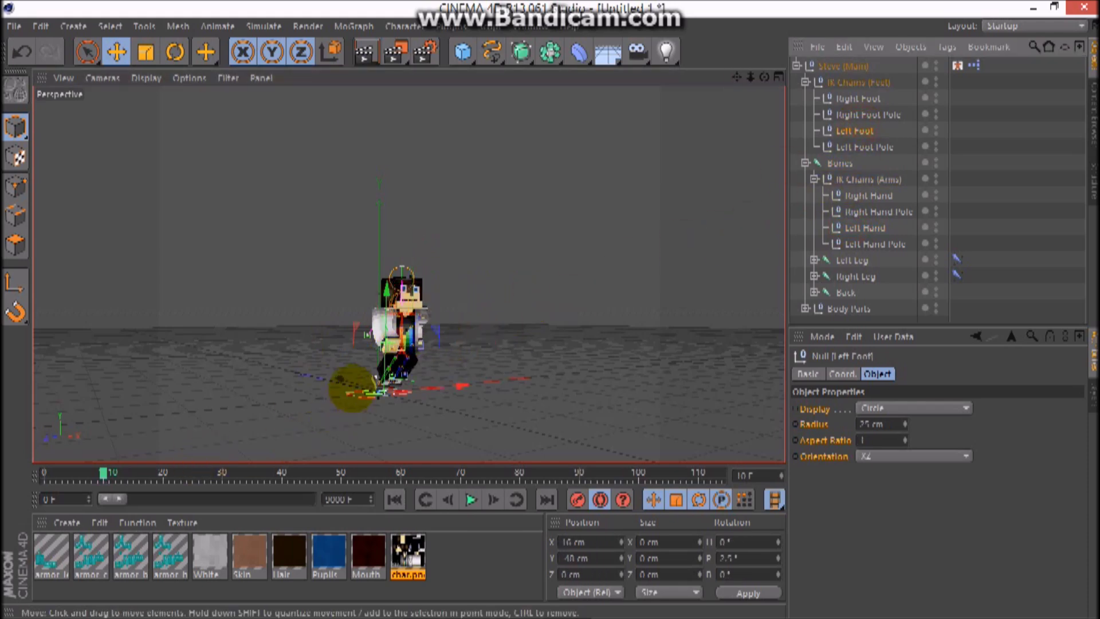
left_click_drag(378, 400, 414, 402)
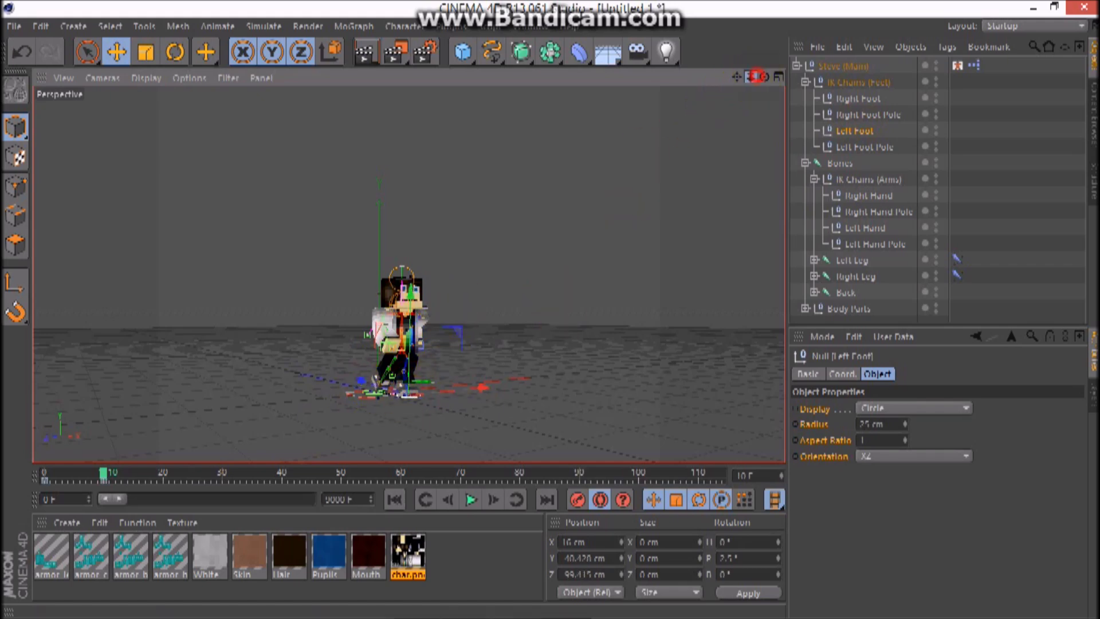
mouse_move(756, 77)
left_mouse_down()
mouse_move(805, 77)
mouse_move(737, 81)
left_mouse_up()
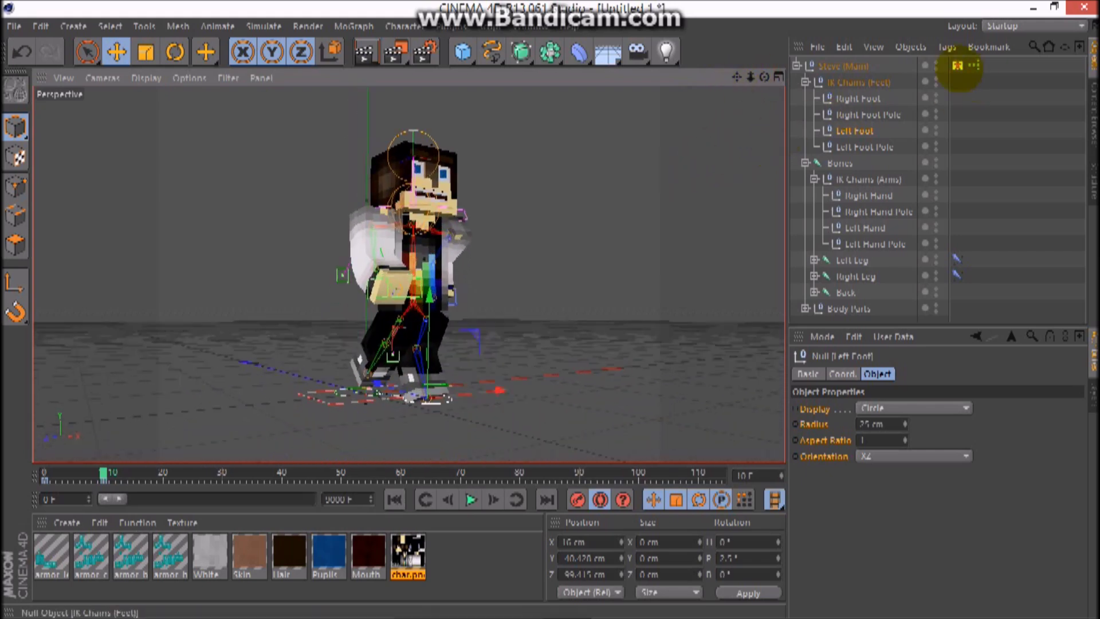
- Move the Left Foot Pole to angle the knee, then select all bones, undoing an accidental scale
left_click(958, 65)
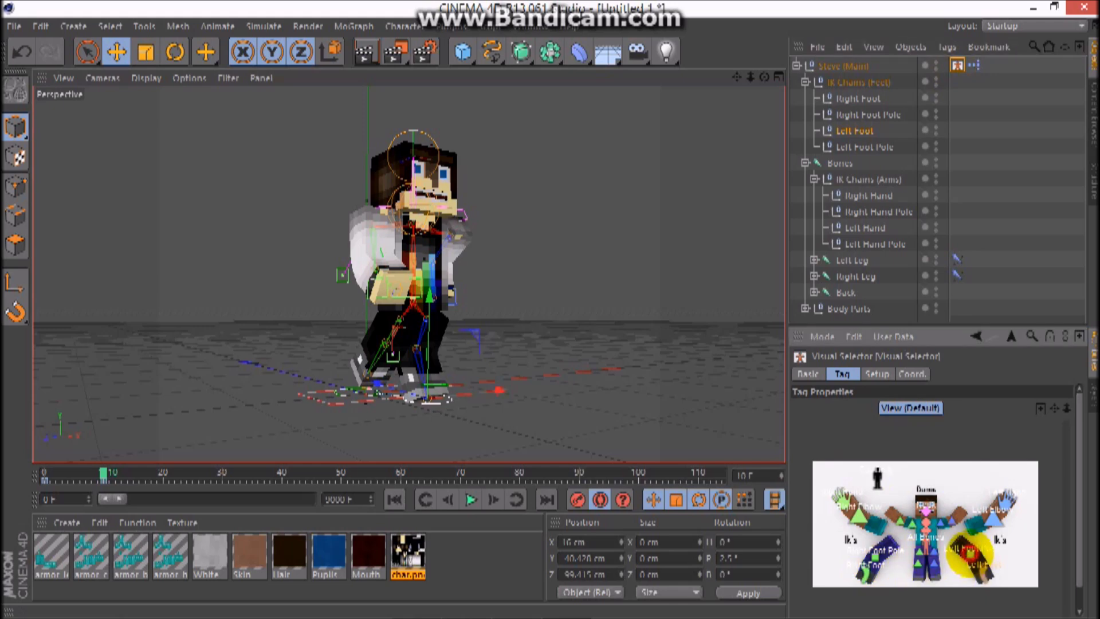
left_click(970, 551)
left_click_drag(392, 355, 515, 370)
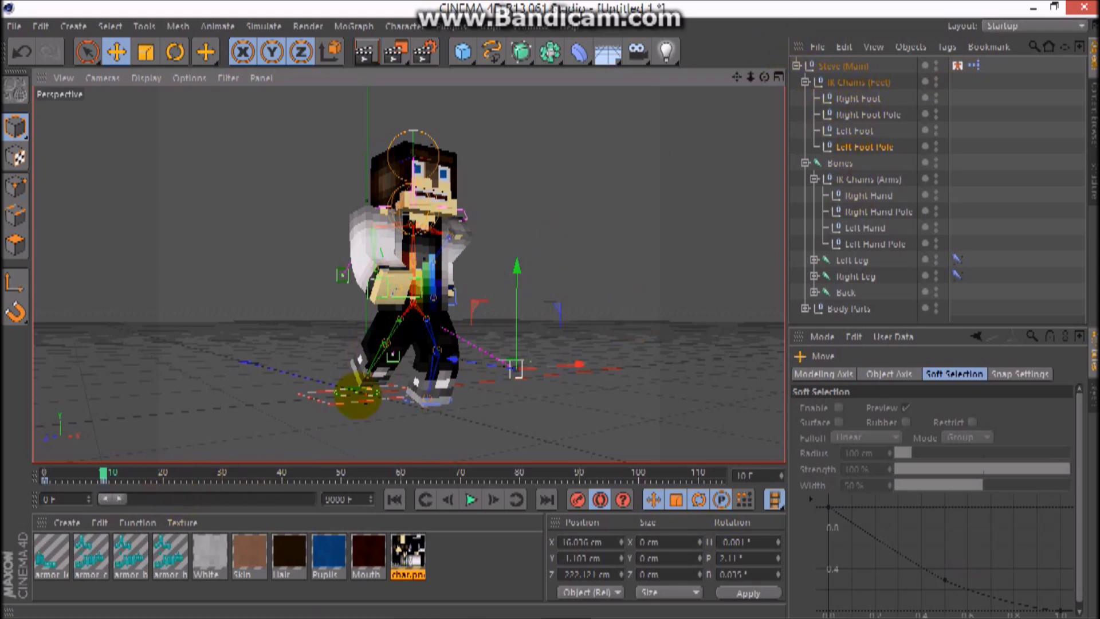
left_click(957, 65)
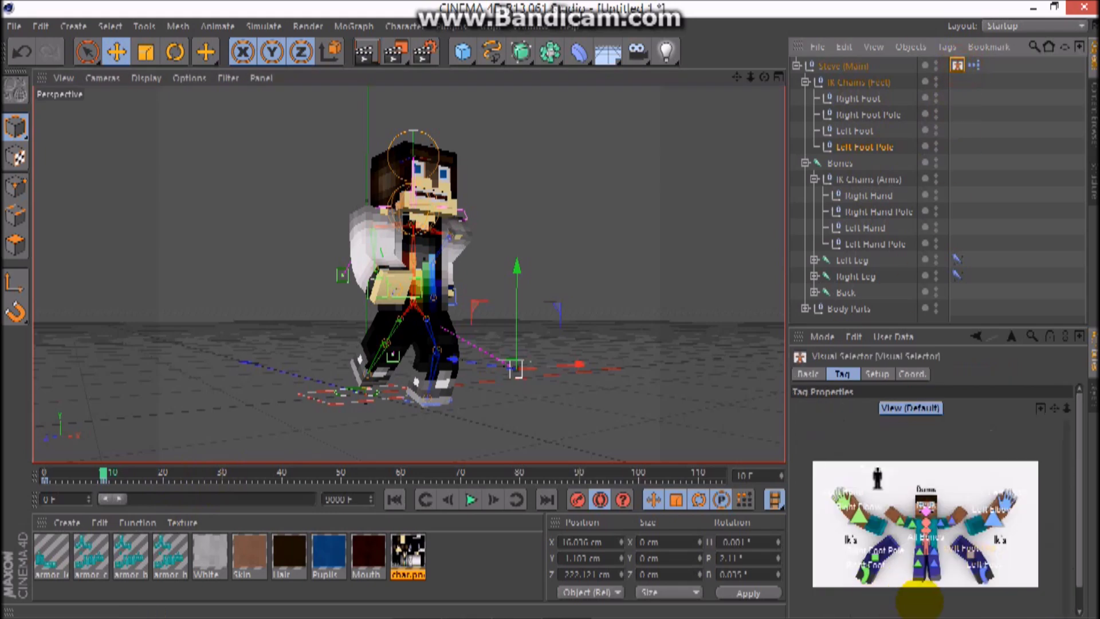
left_click(926, 541)
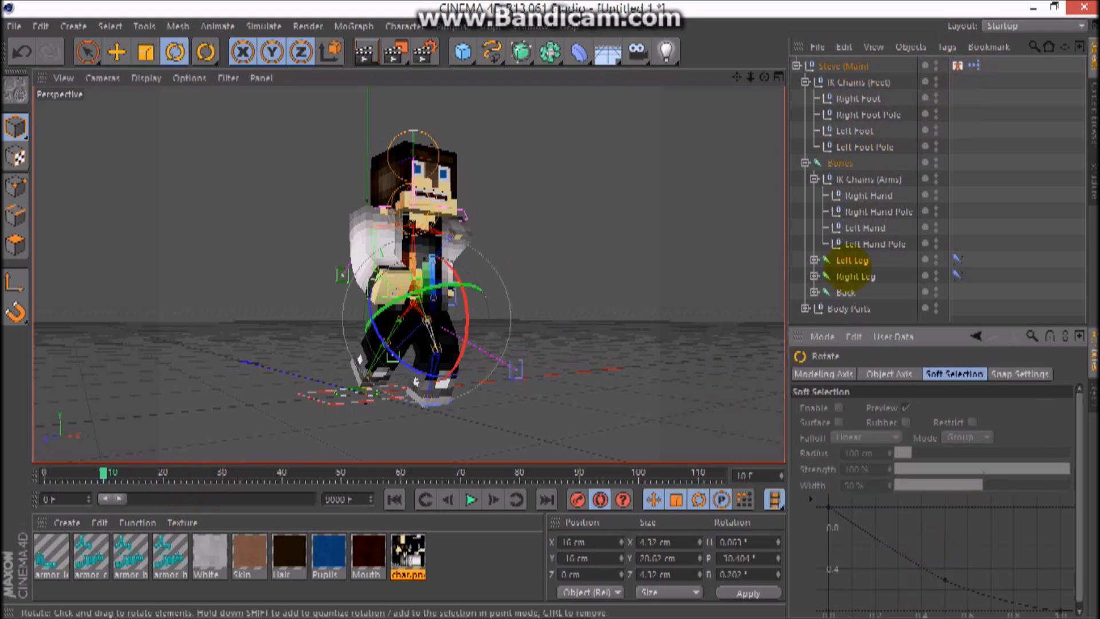
left_click(961, 65)
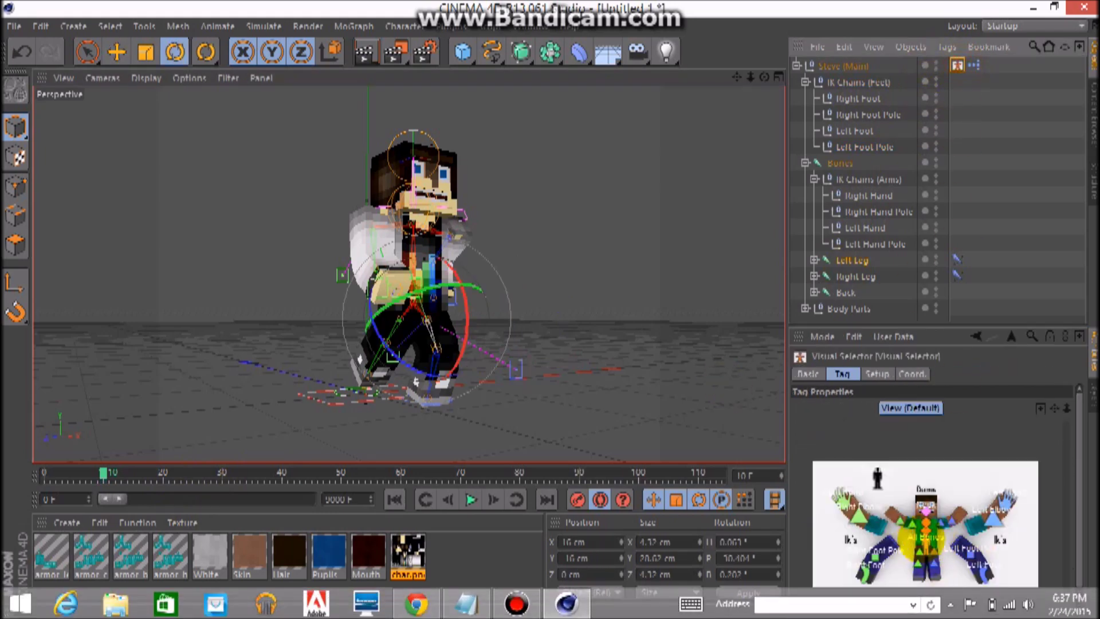
left_click(928, 540)
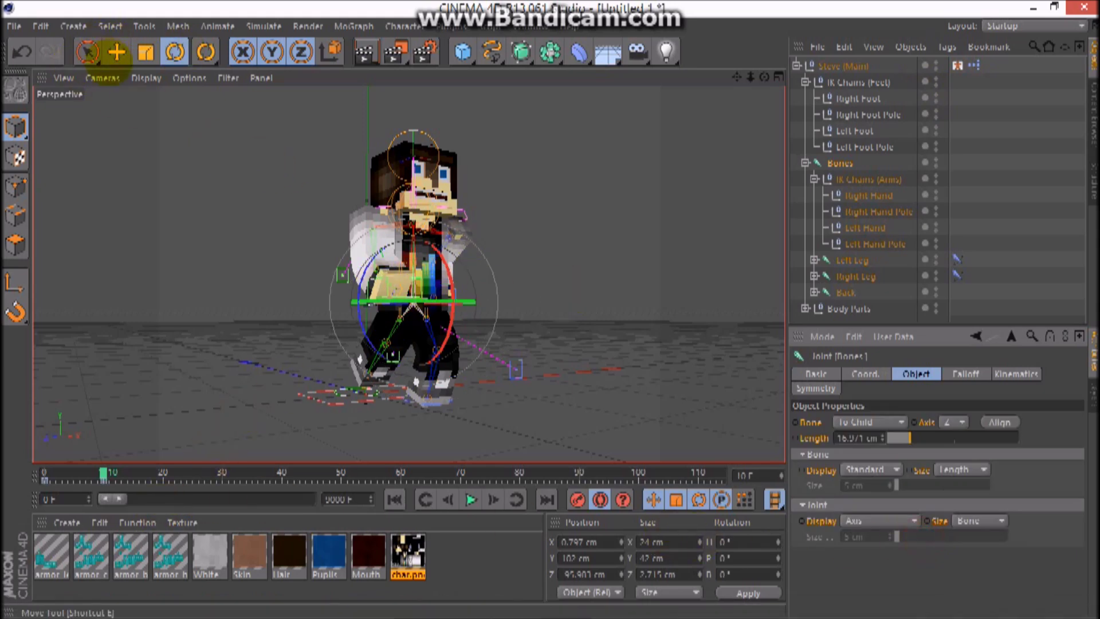
left_click(116, 51)
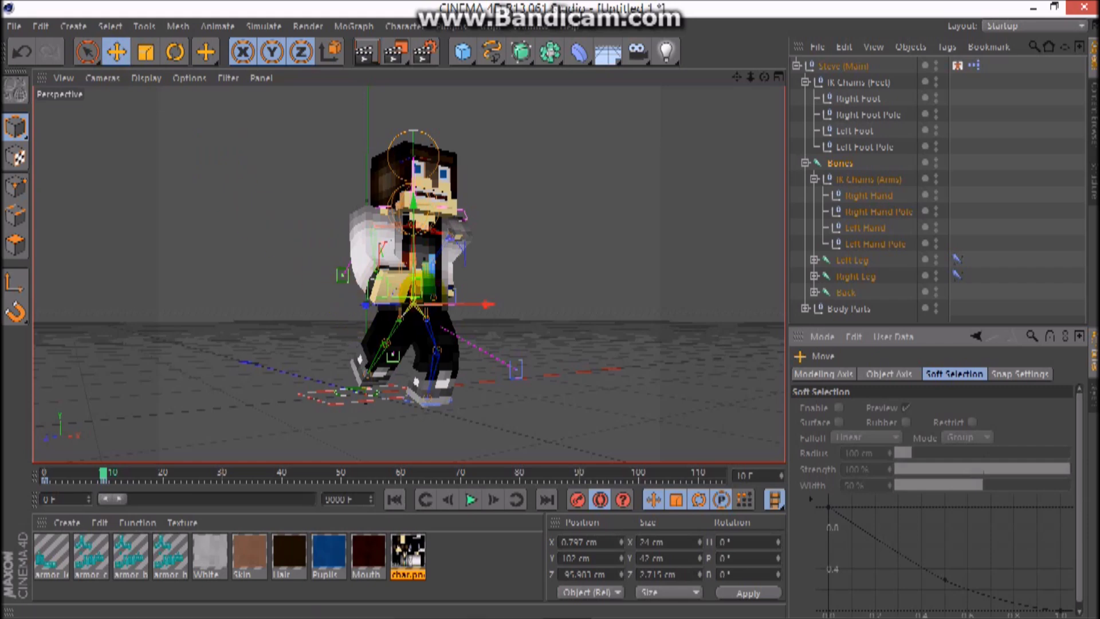
left_click(175, 51)
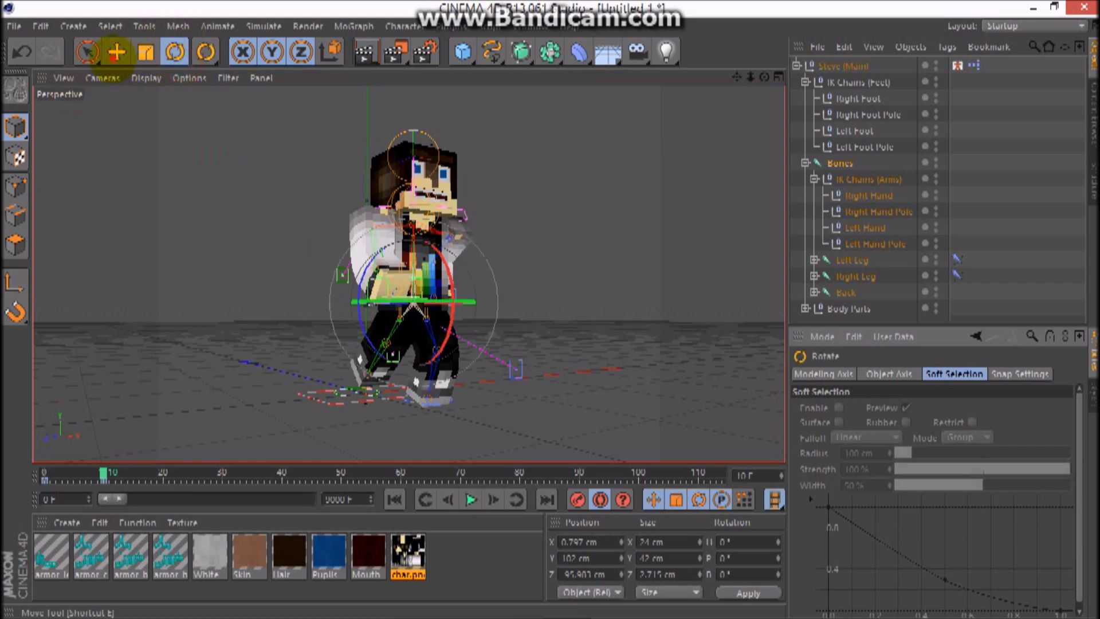
left_click(116, 52)
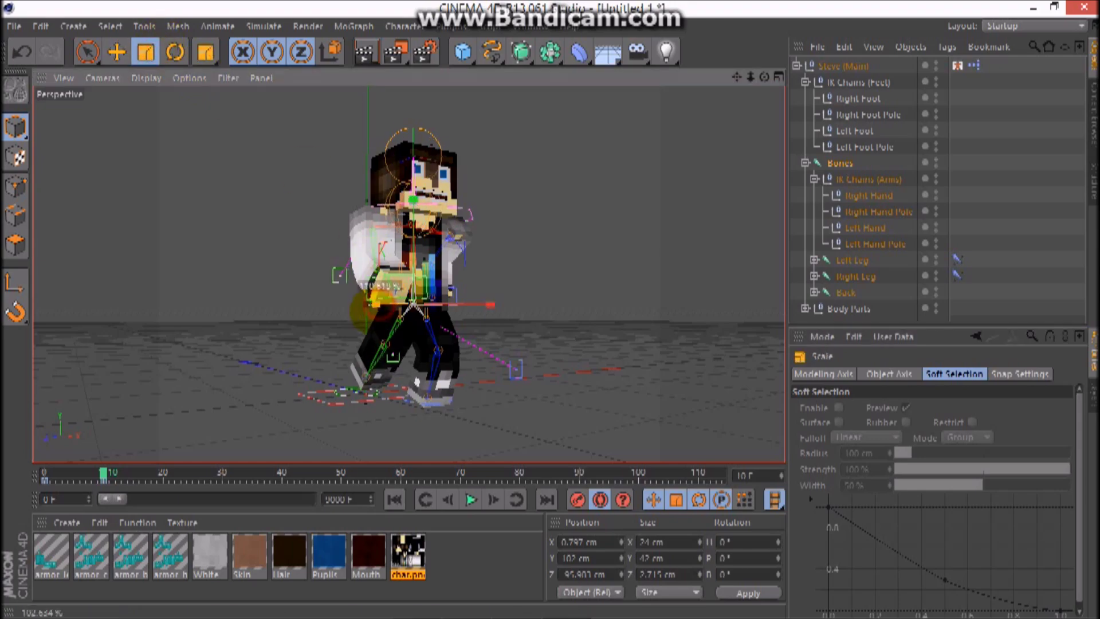
left_click_drag(367, 295, 401, 424)
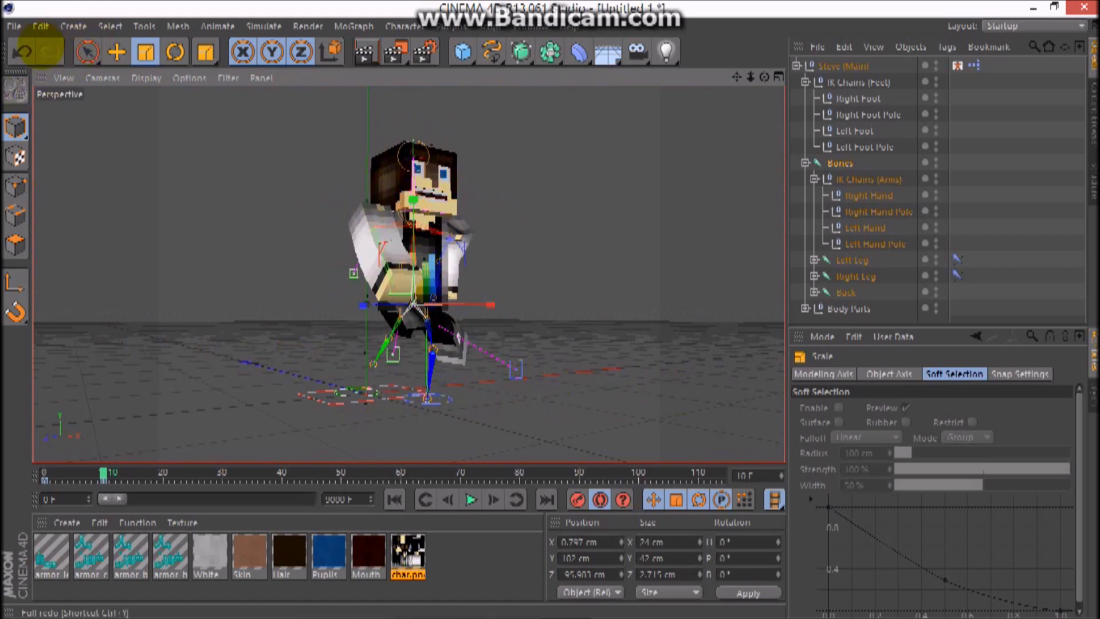
left_click(22, 52)
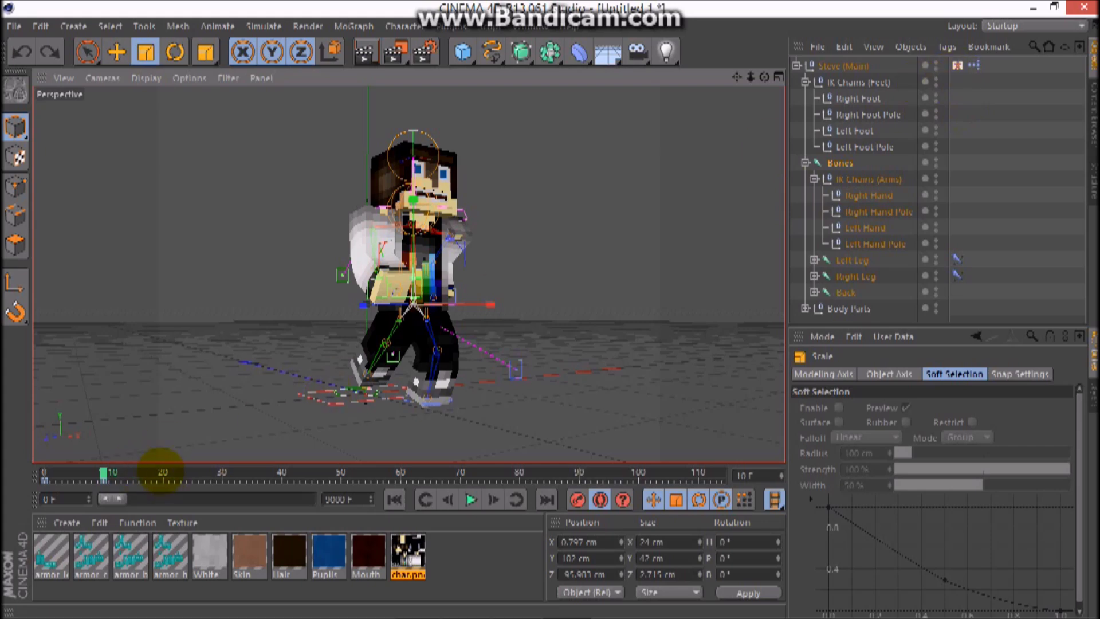
- At frame 20, shift the left leg and the whole bone chain, then play back the motion
left_click(162, 471)
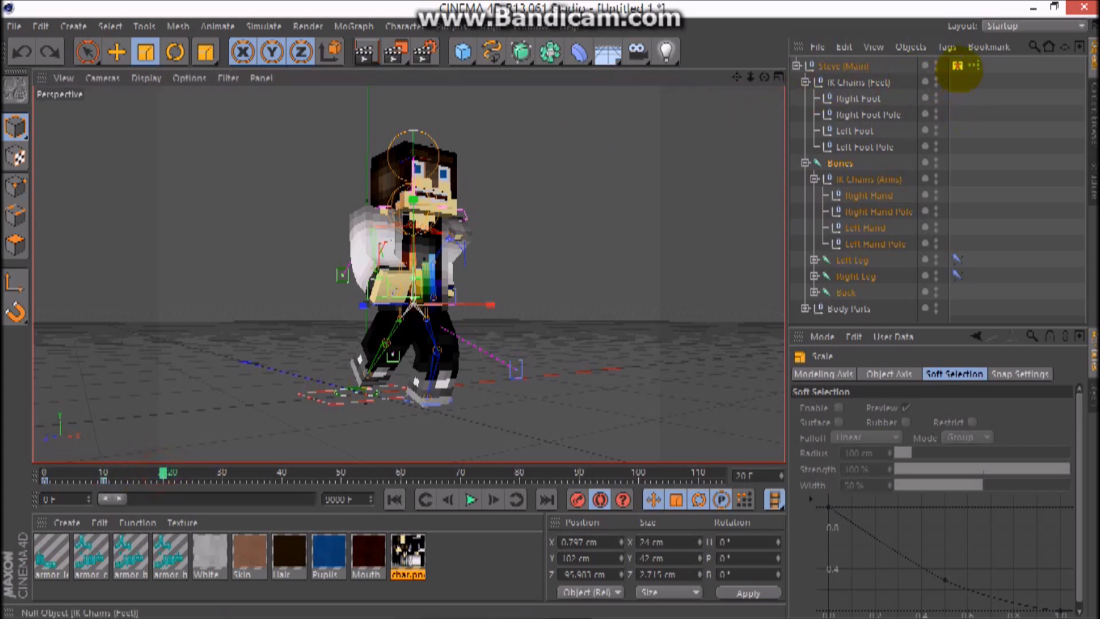
left_click(957, 65)
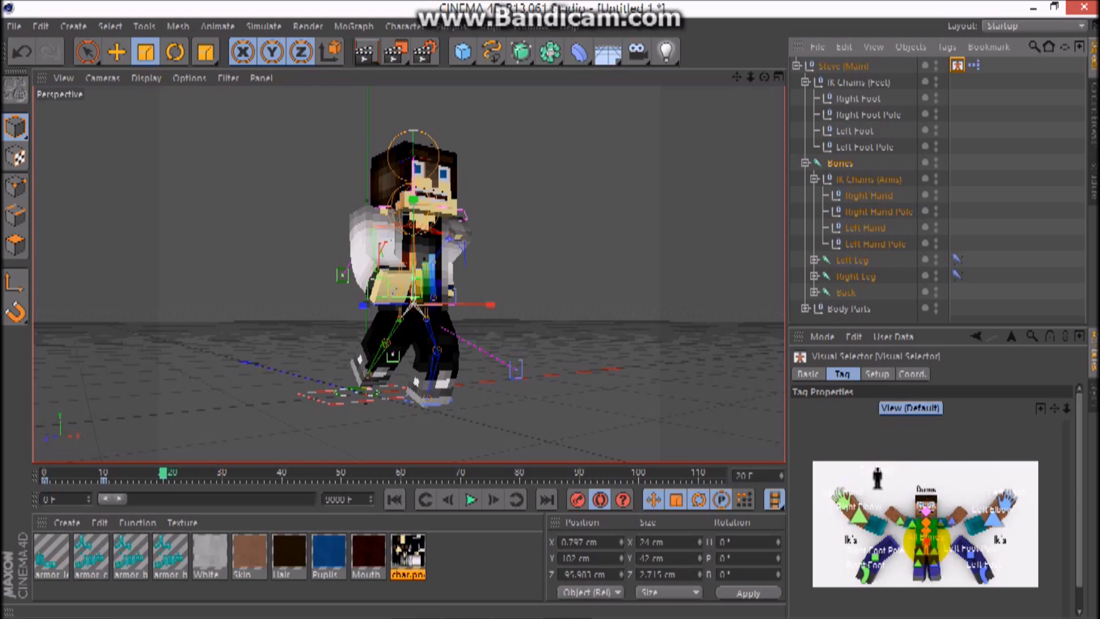
left_click(933, 552)
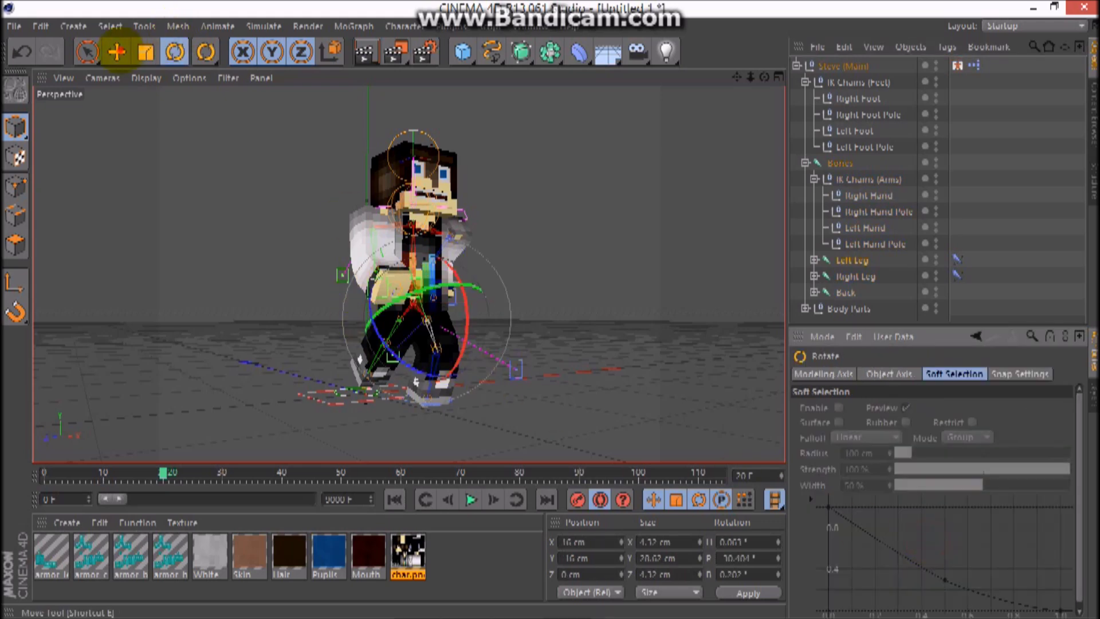
key("e")
left_click_drag(381, 363, 381, 335)
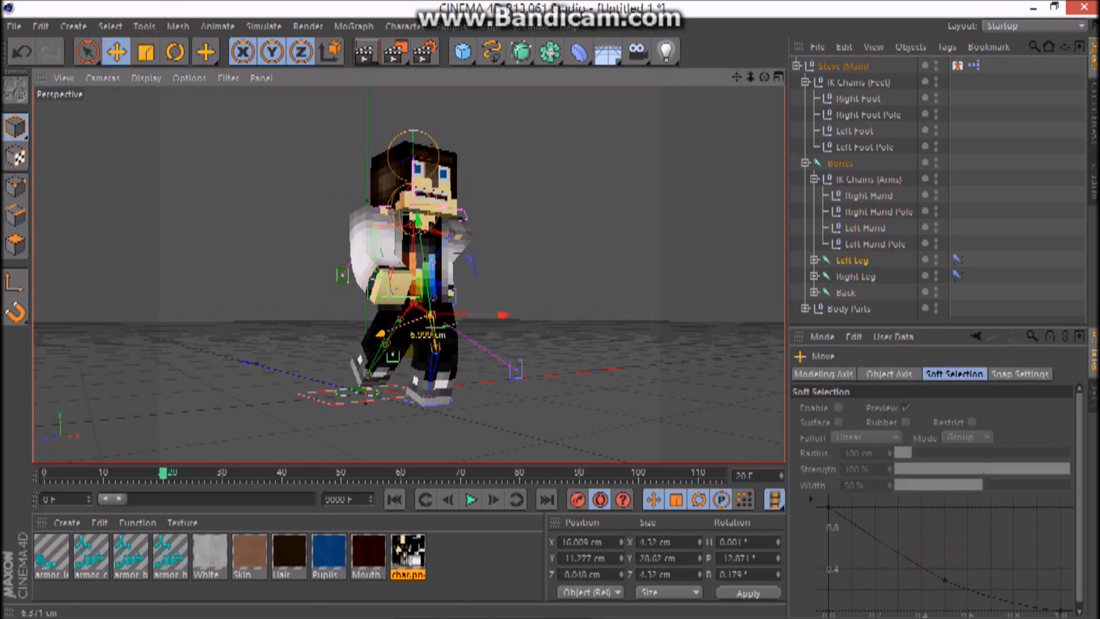
left_click(957, 65)
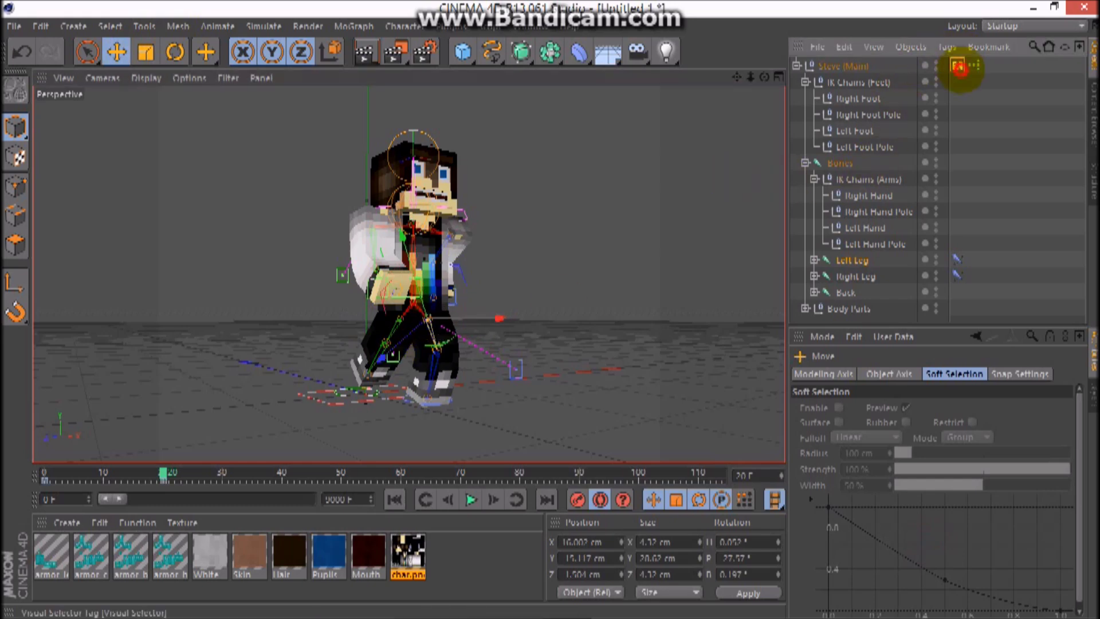
left_click(920, 538)
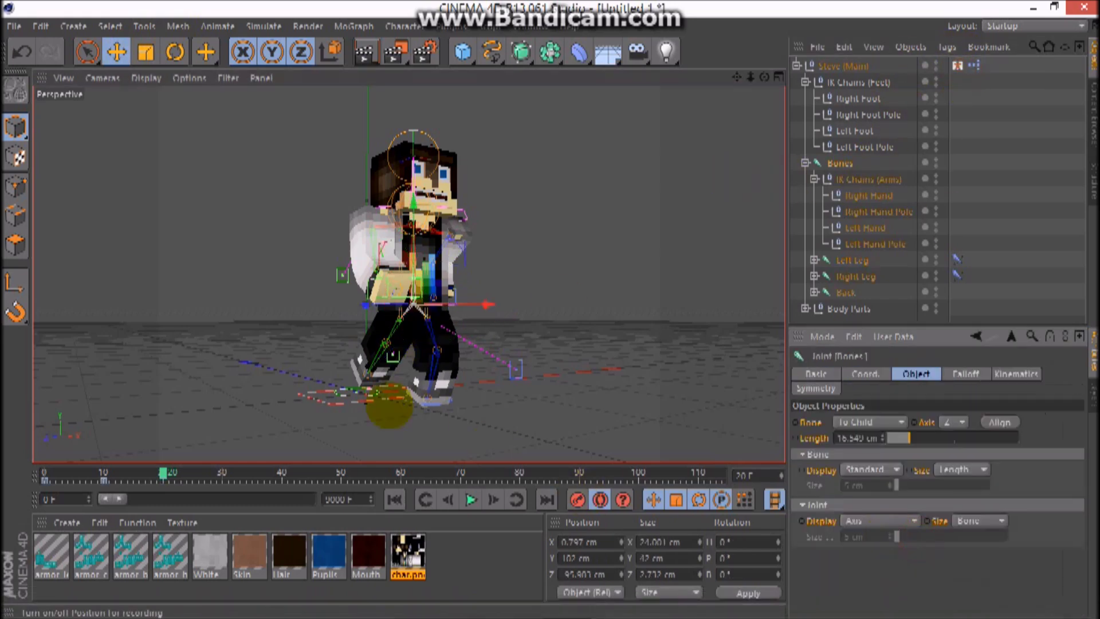
left_click_drag(355, 299, 414, 302)
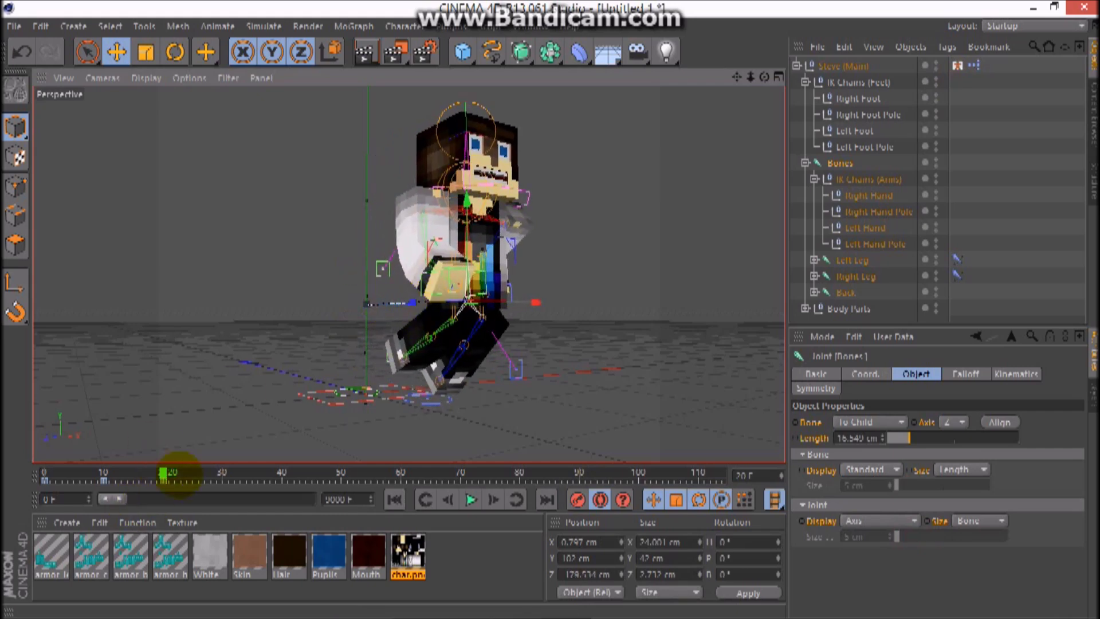
left_click_drag(163, 473, 12, 475)
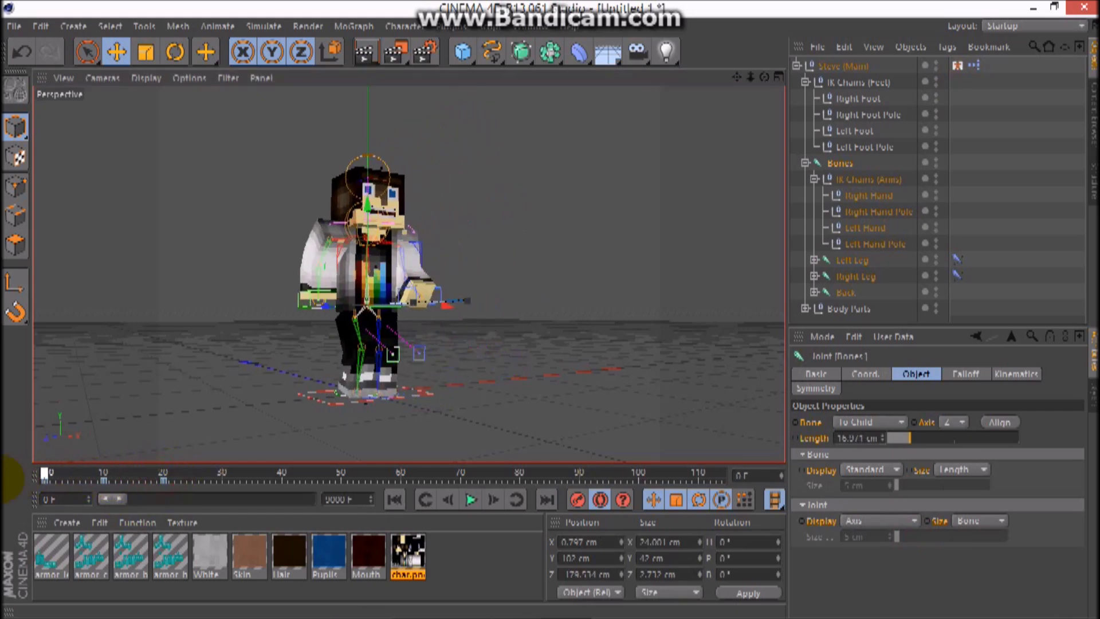
left_click(471, 500)
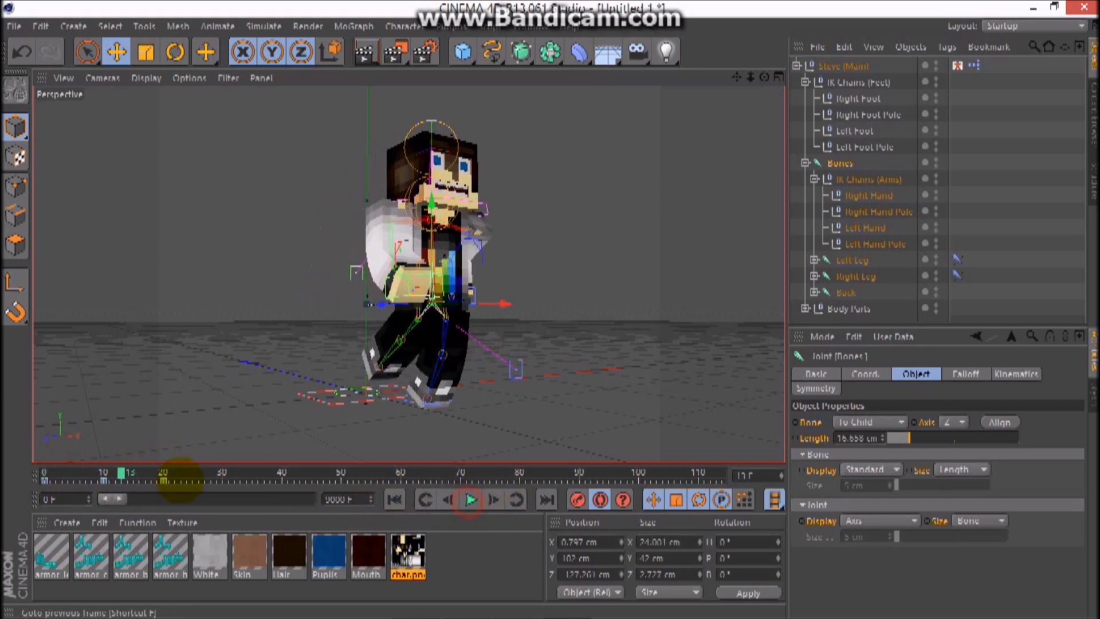
left_click(121, 471)
left_click_drag(121, 471, 163, 471)
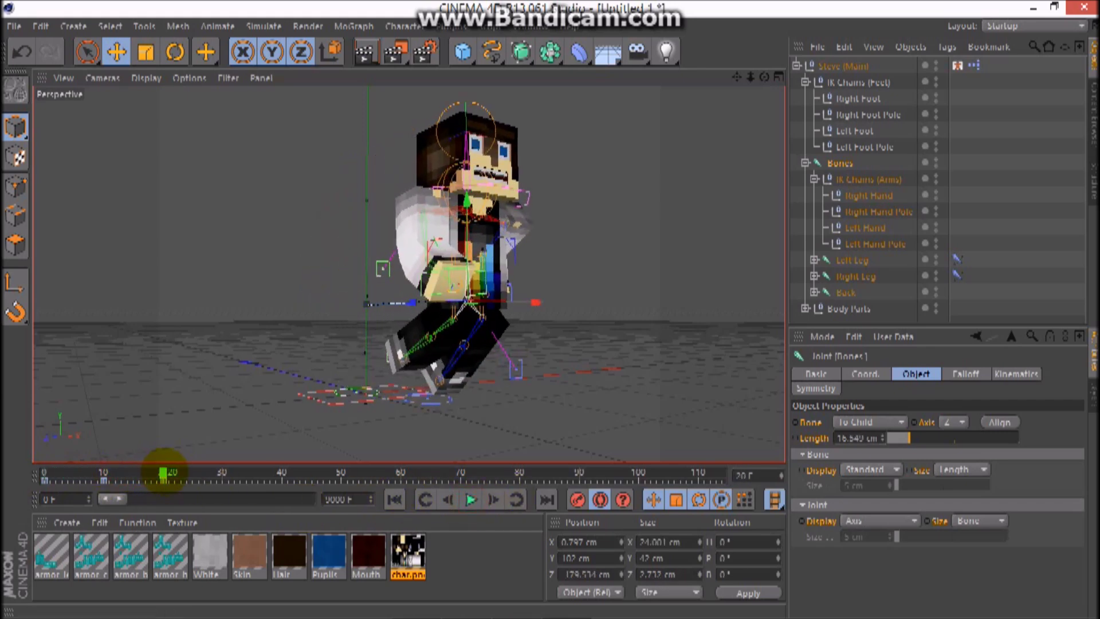
- Plant the Right Foot at Z 209.301 cm and Left Foot under the body, and reposition both hands
left_click(858, 99)
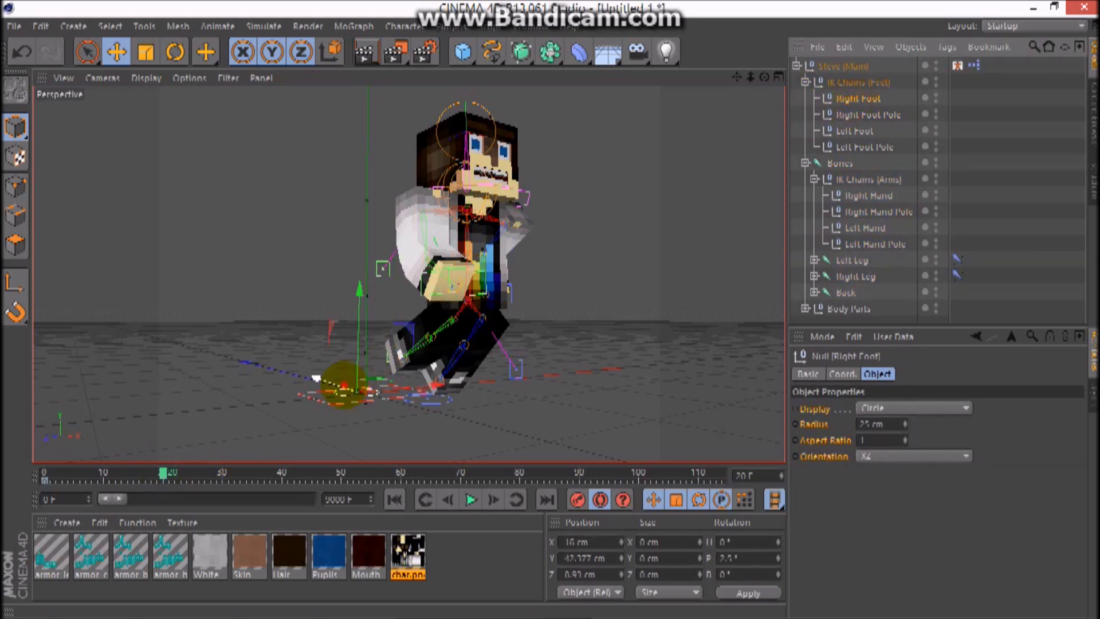
left_click_drag(344, 384, 474, 429)
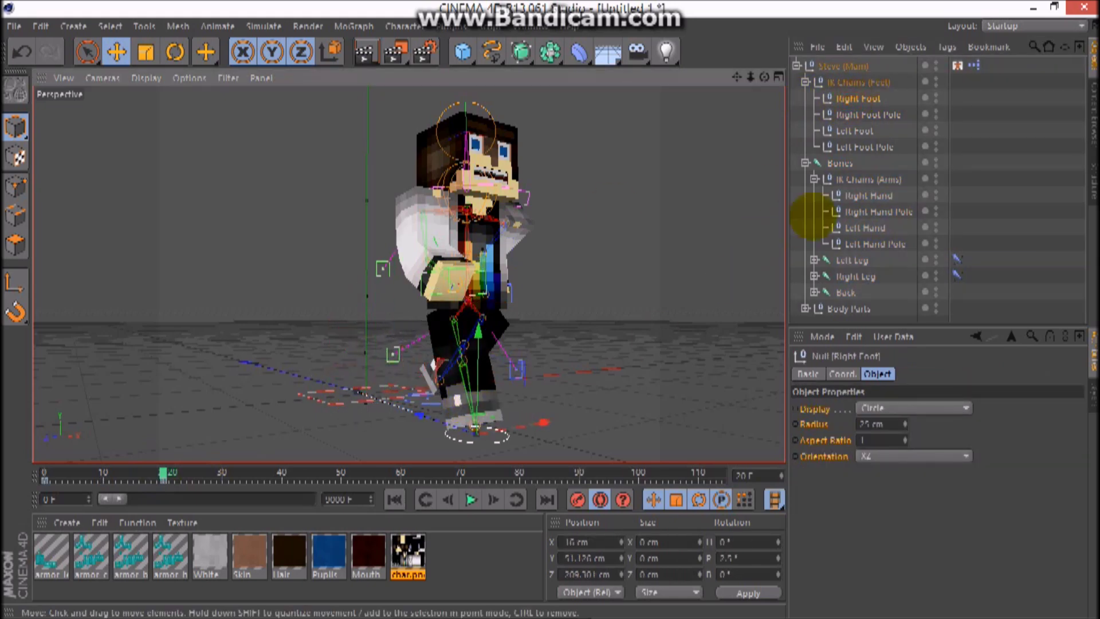
left_click(854, 130)
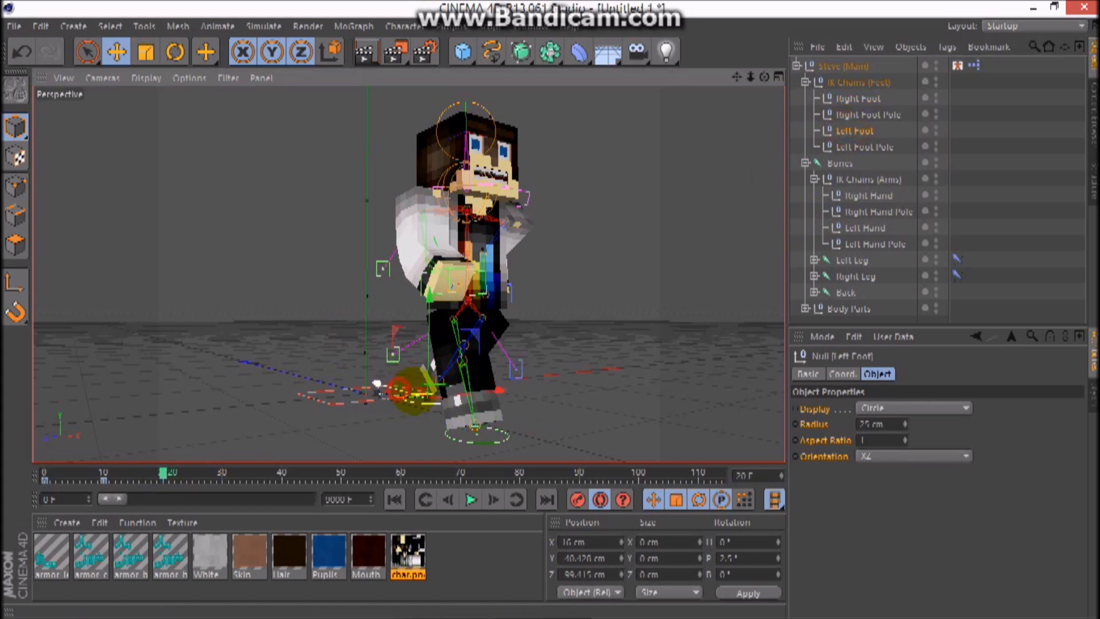
left_click_drag(386, 386, 404, 391)
left_click(866, 194)
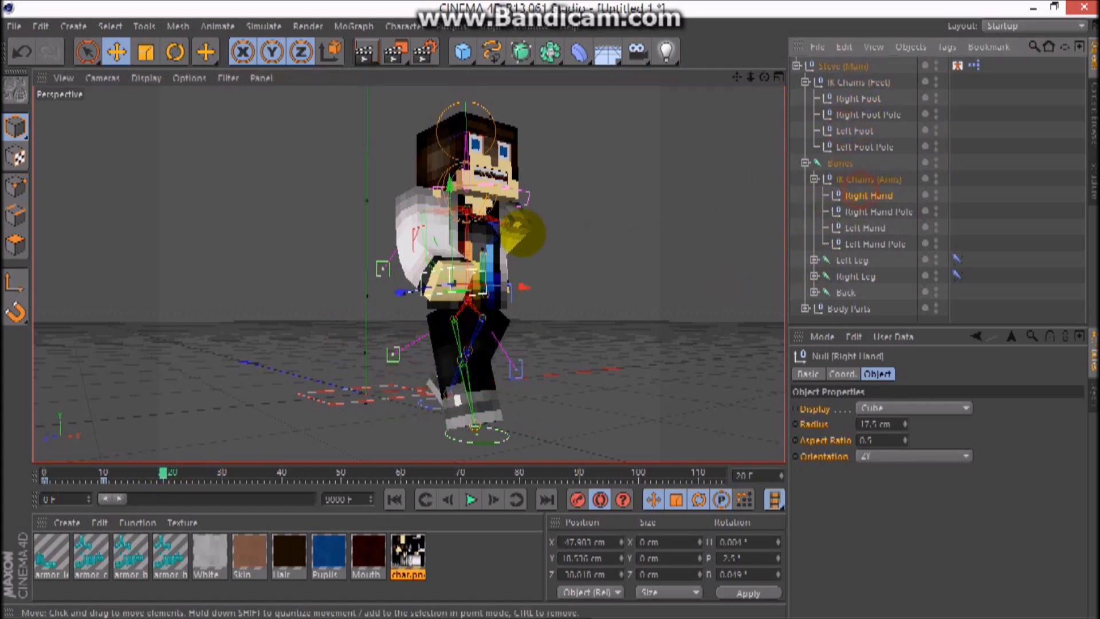
left_click_drag(429, 291, 401, 292)
left_click(865, 228)
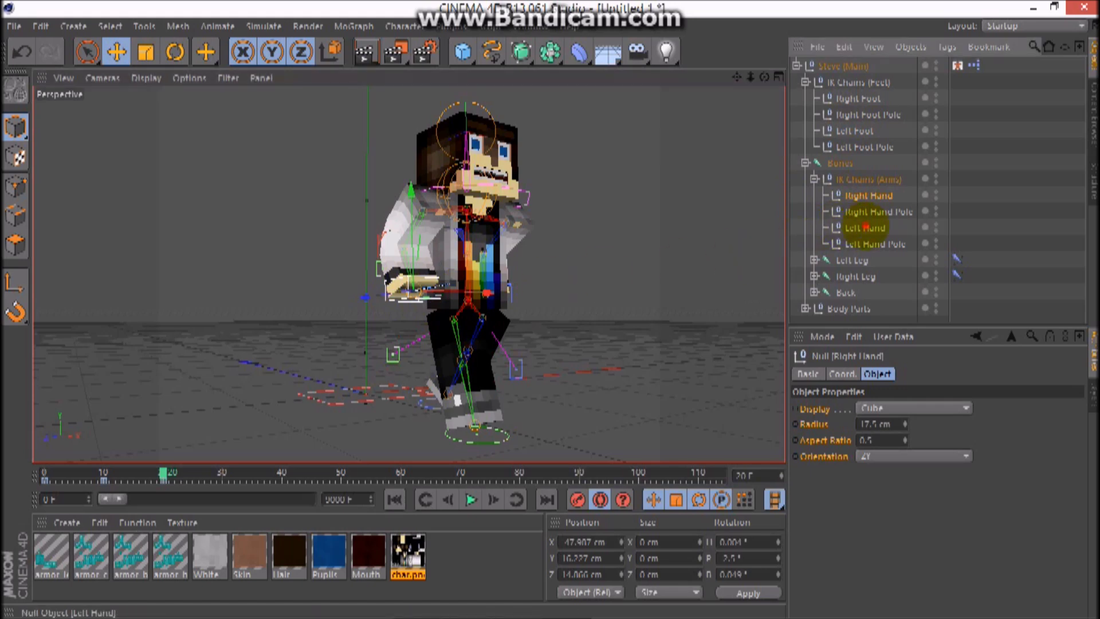
left_click_drag(482, 294, 537, 289)
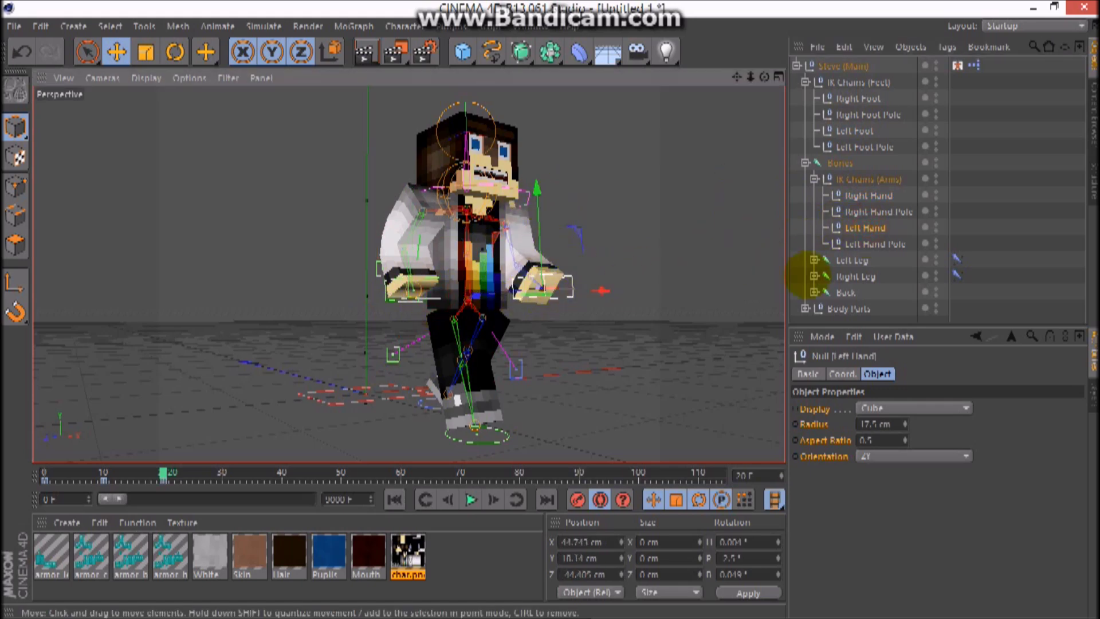
left_click(842, 66)
- Equip Steve with the Helmet, Chestplate, Leggings and Boots in User Data
scroll(1049, 456, "down", 5)
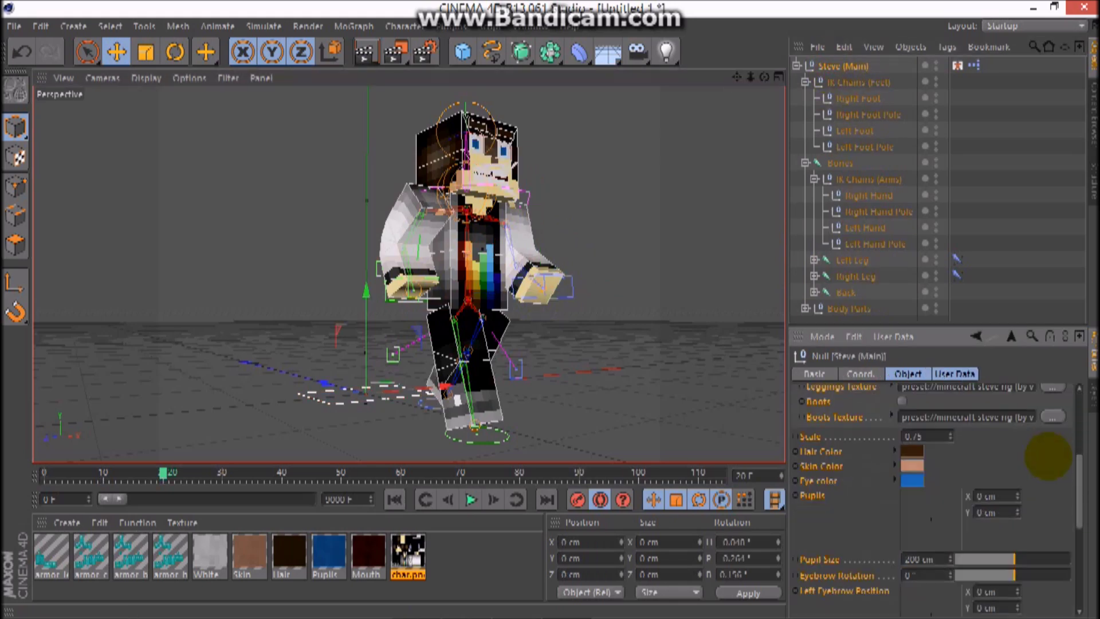
scroll(962, 481, "up", 3)
left_click(901, 405)
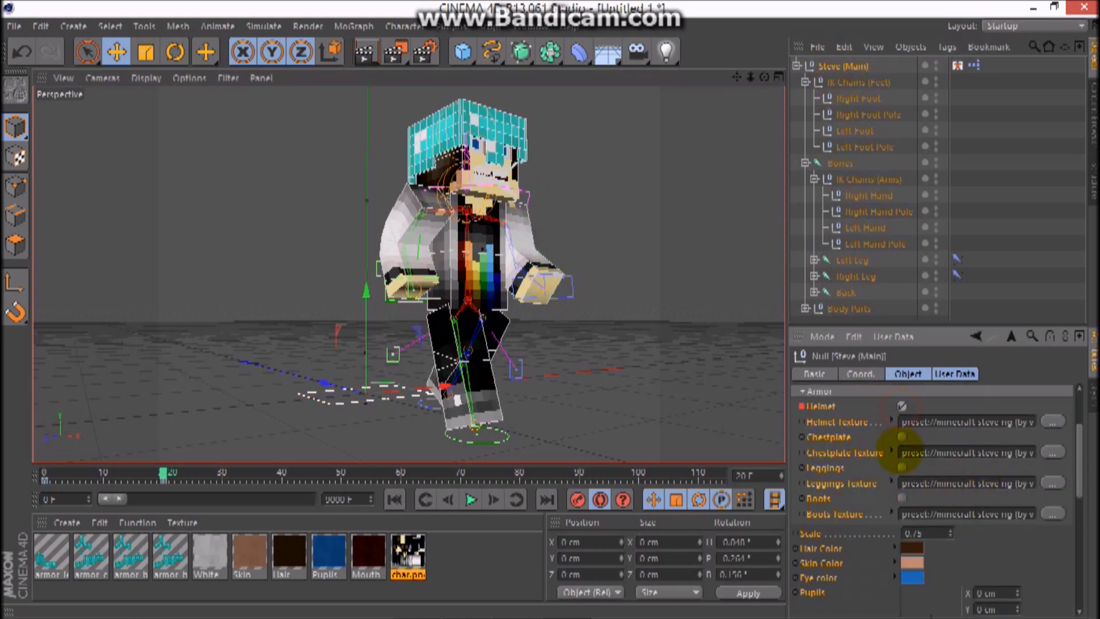
left_click(901, 437)
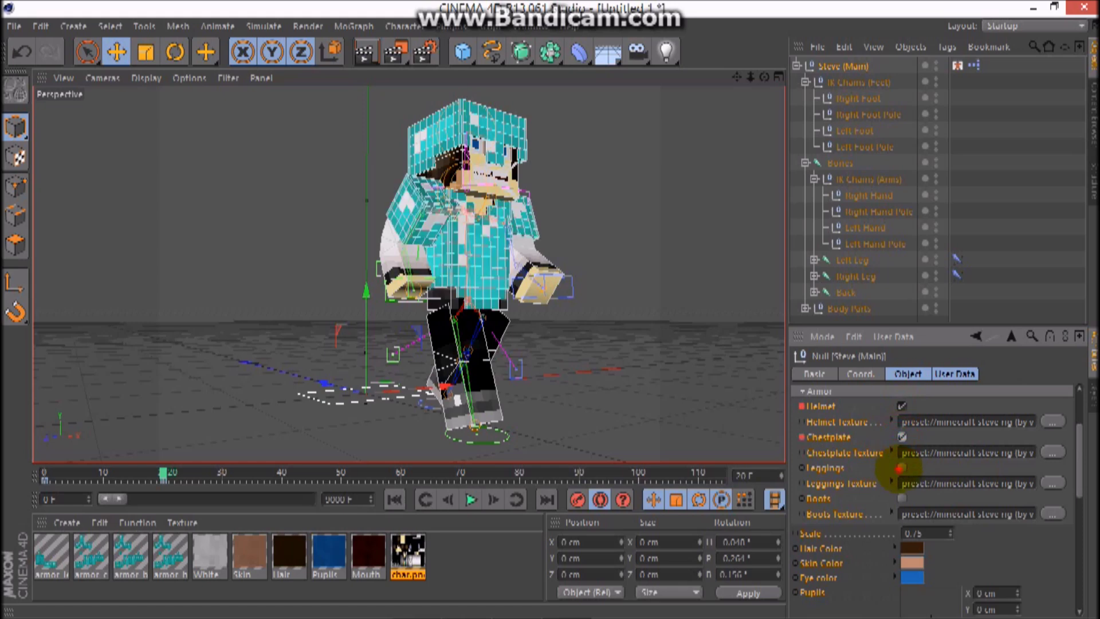
left_click(901, 468)
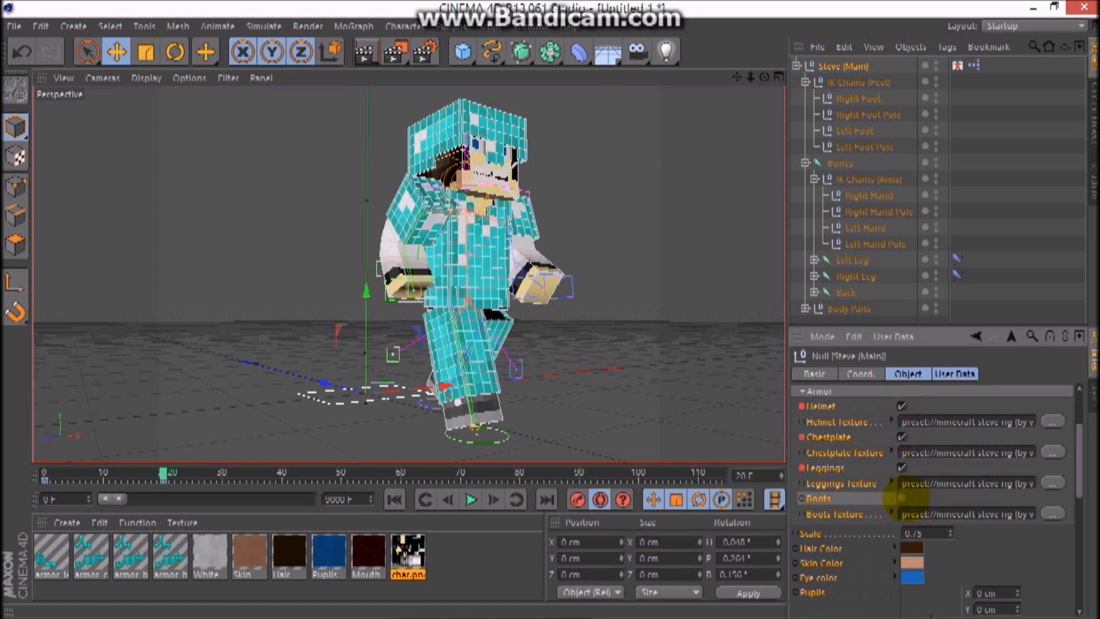
left_click(901, 498)
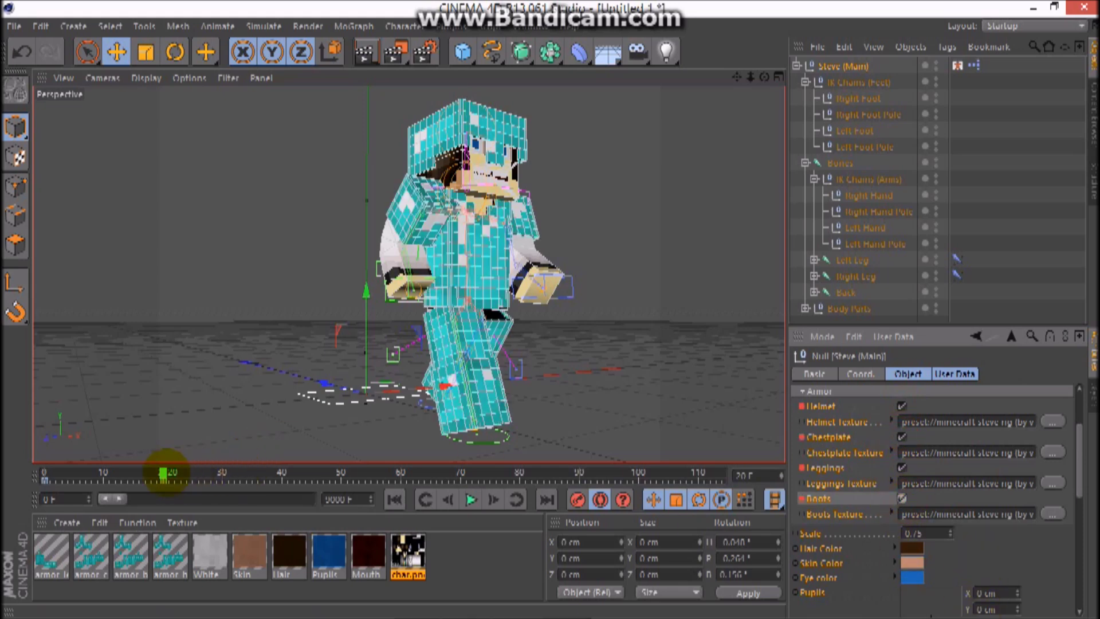
- Rewind to frame 0 and play the walk animation briefly before stopping it
left_click_drag(160, 472, 8, 476)
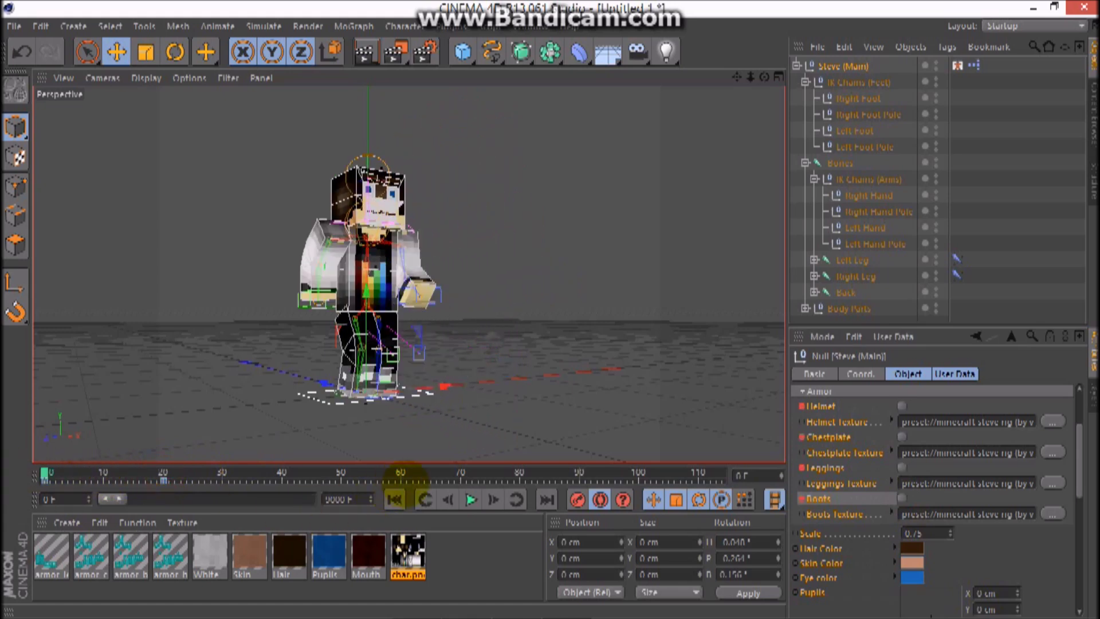
left_click(471, 500)
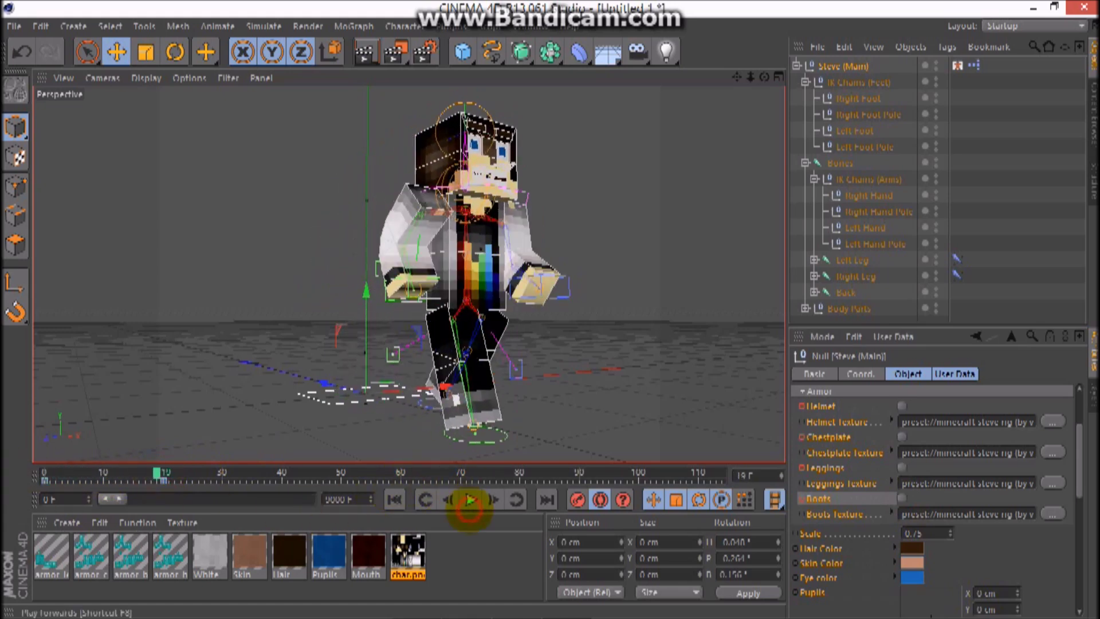
left_click(470, 499)
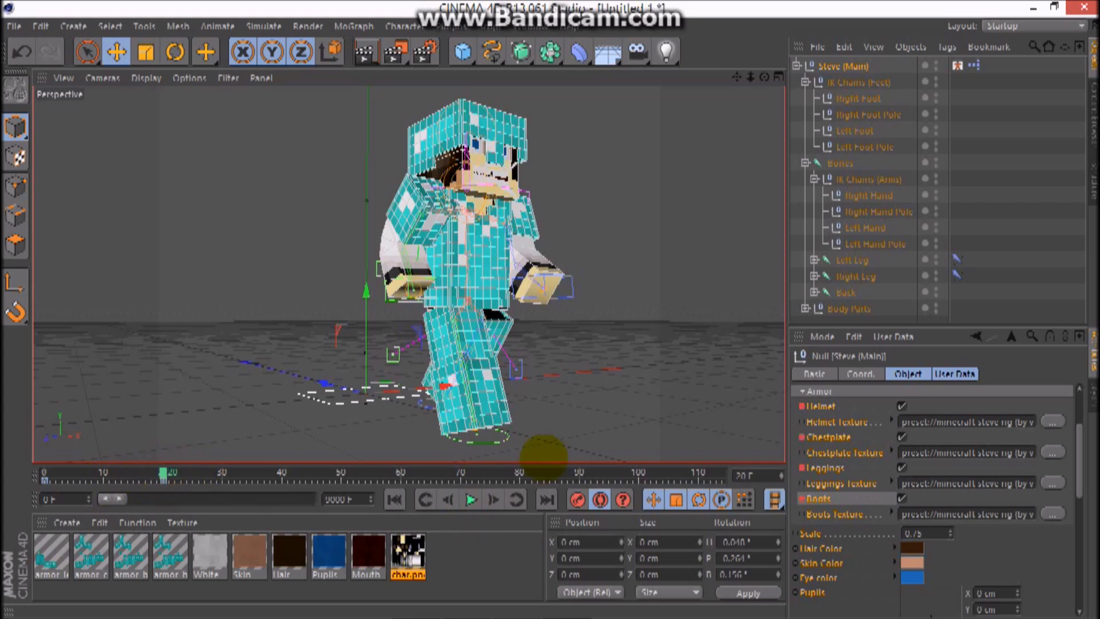
- Shift Steve's pupils off centre and change the Pupil Size
scroll(1019, 523, "down", 3)
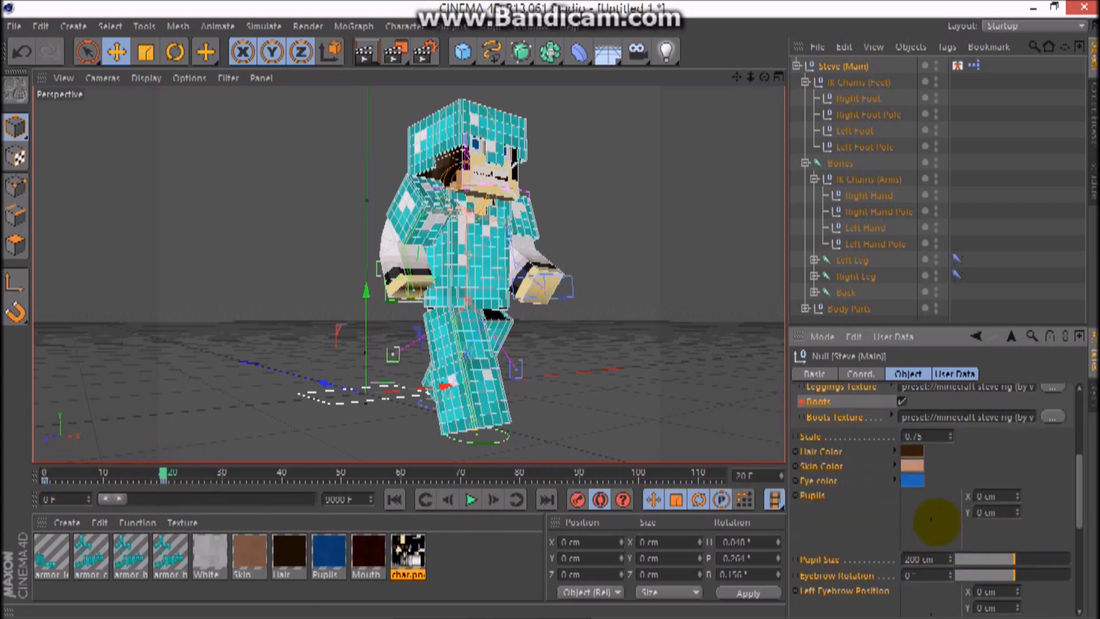
left_click_drag(931, 519, 965, 564)
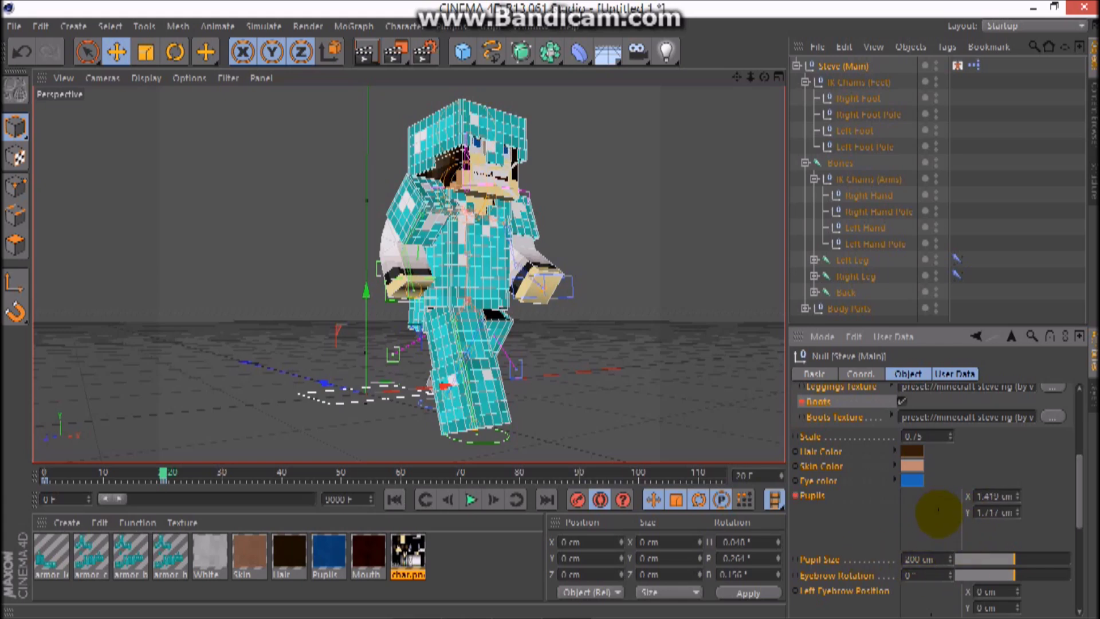
scroll(1040, 543, "down", 3)
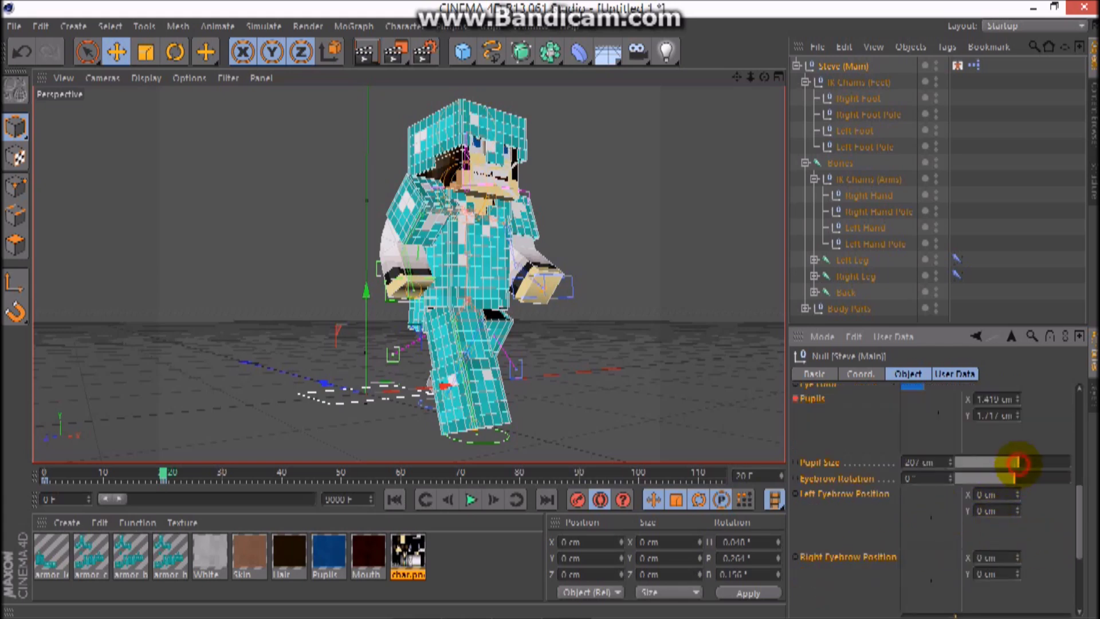
left_click_drag(974, 458, 1055, 458)
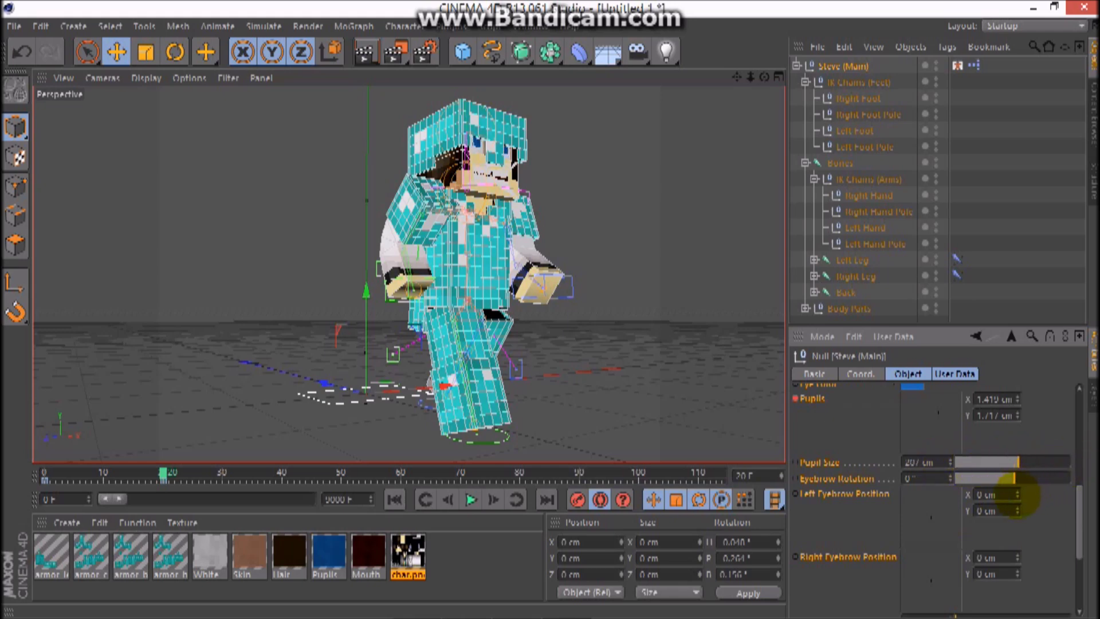
- Set Smile to 35%, maximise Smile Rotation and close the mouth, then return to frame 0
scroll(994, 580, "down", 3)
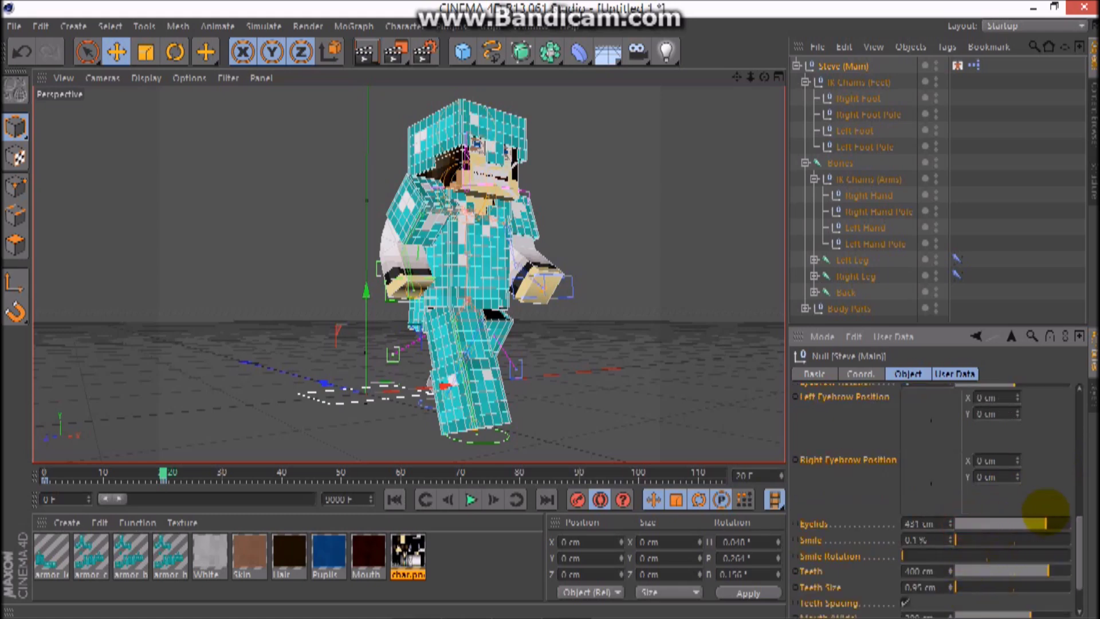
scroll(1049, 492, "down", 2)
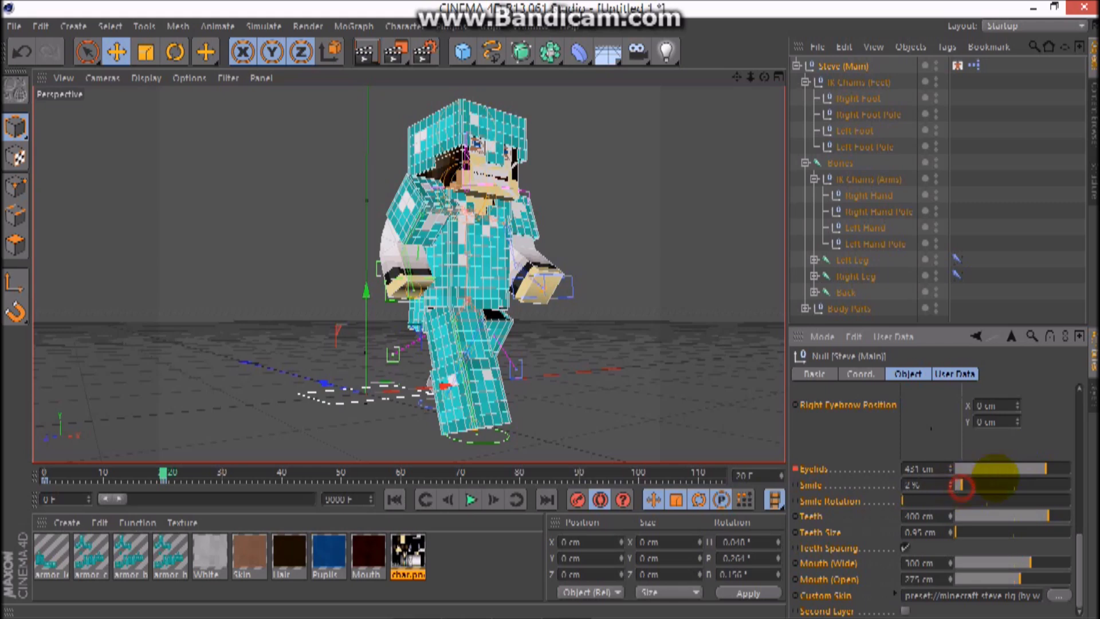
left_click_drag(959, 486, 1037, 486)
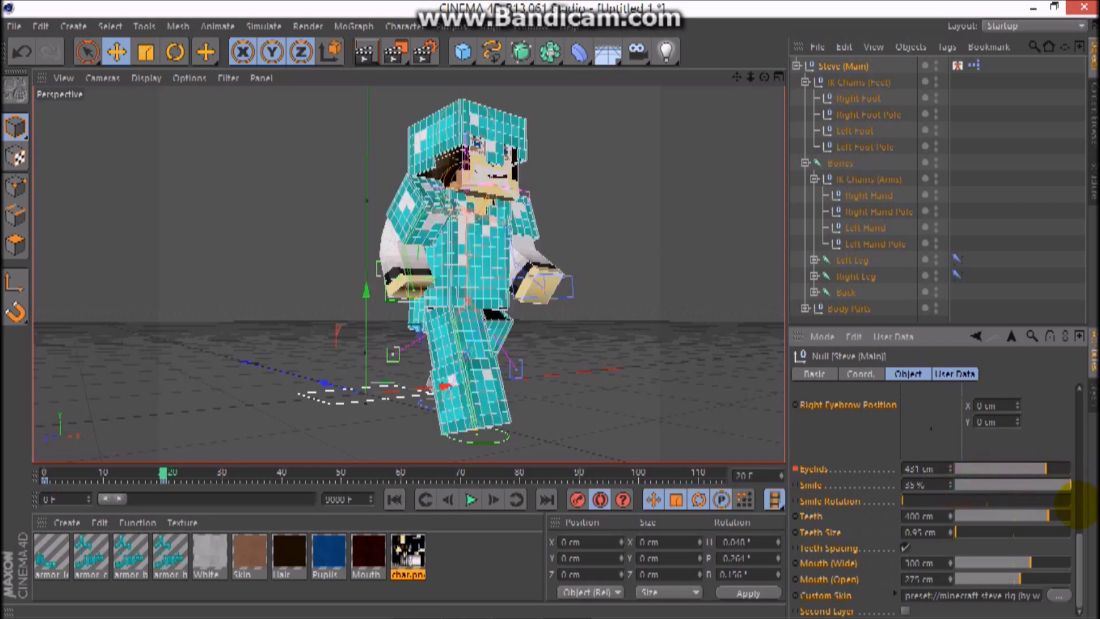
left_click_drag(995, 500, 1065, 504)
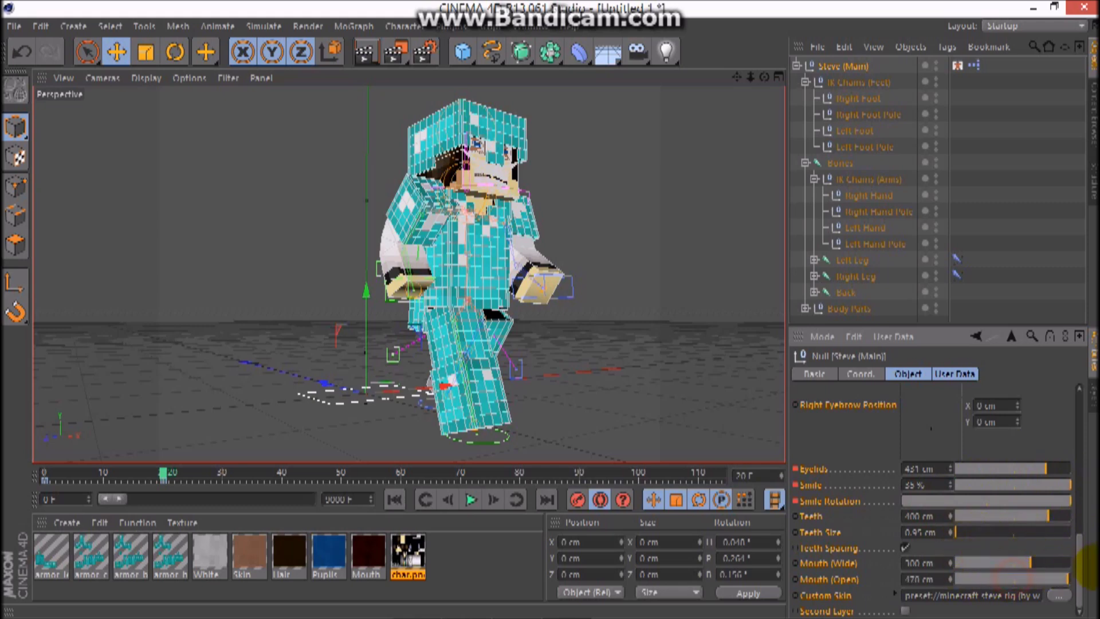
left_click_drag(1066, 578, 878, 577)
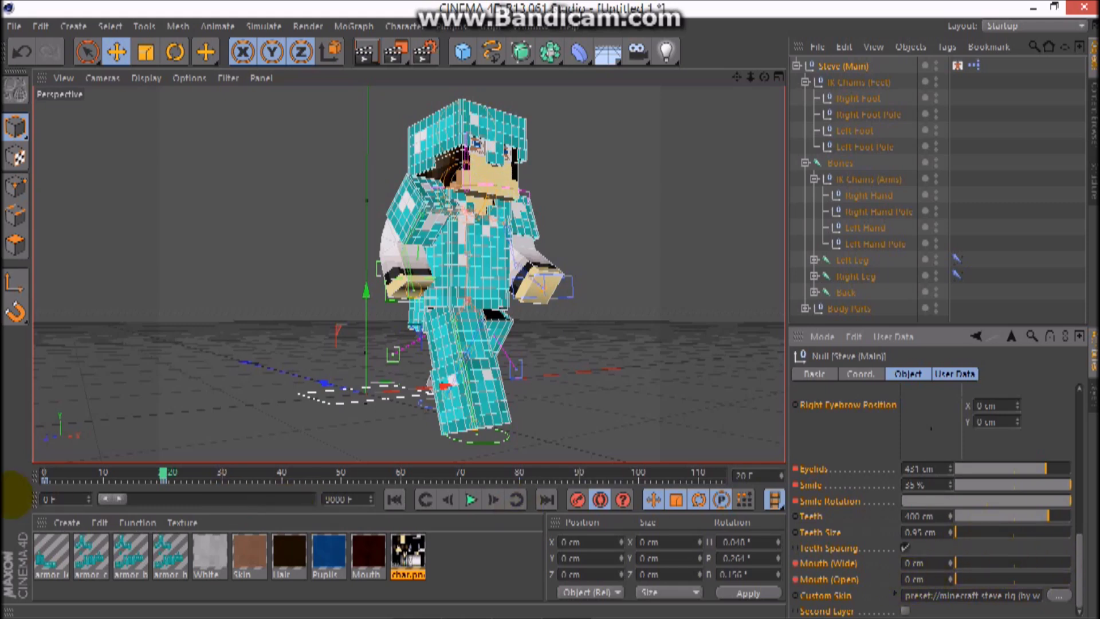
left_click(43, 476)
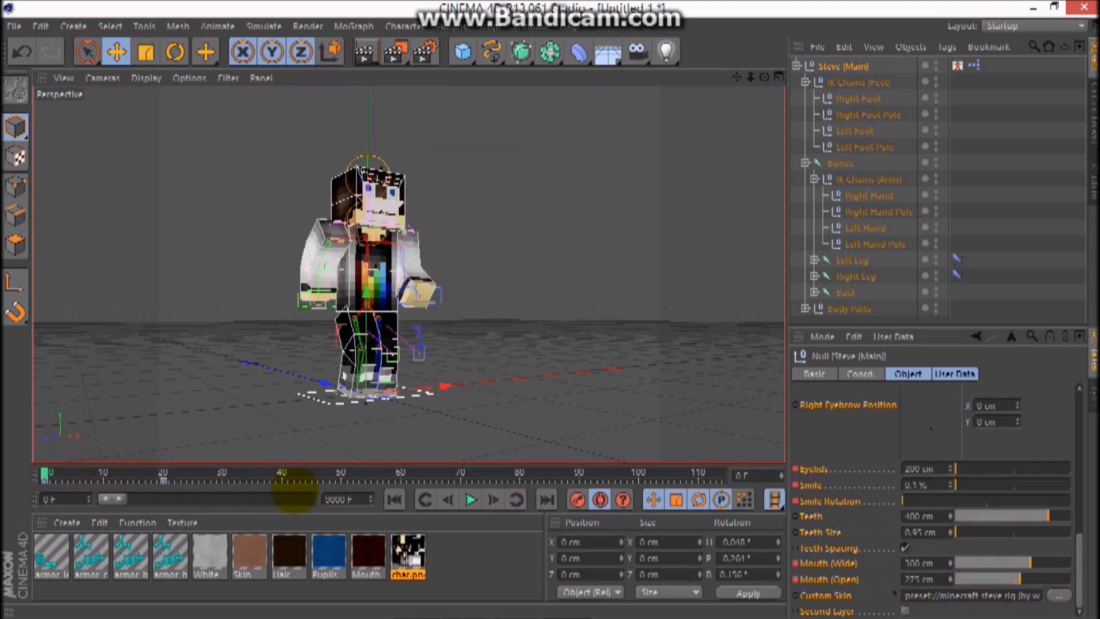
- Clear the selection, play the rig's animation, and park the playhead at frame 29
left_click(455, 269)
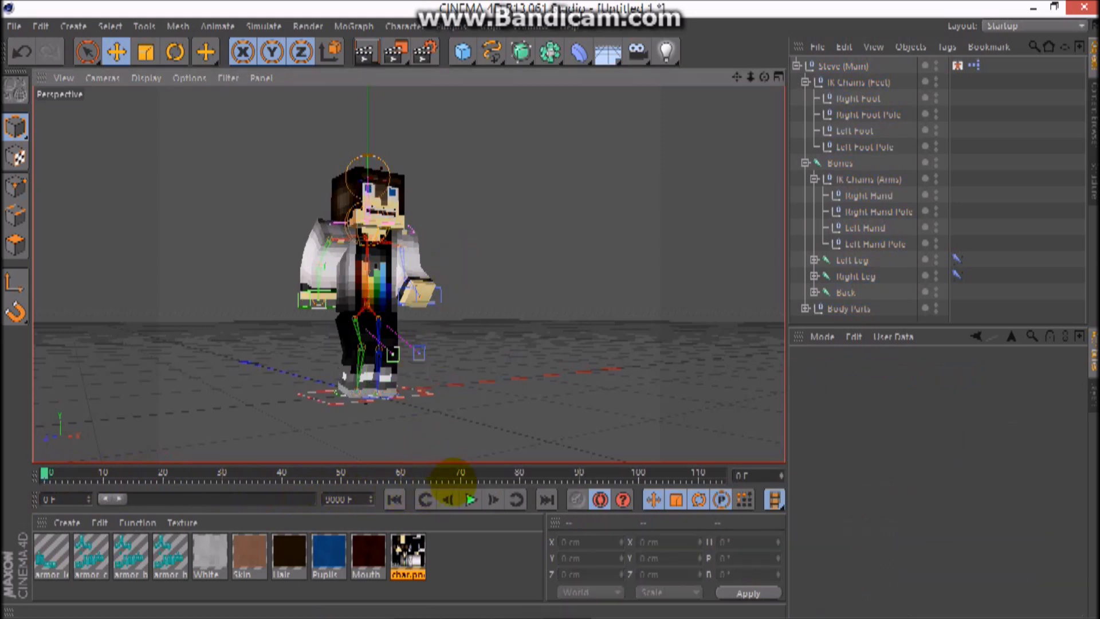
left_click(471, 500)
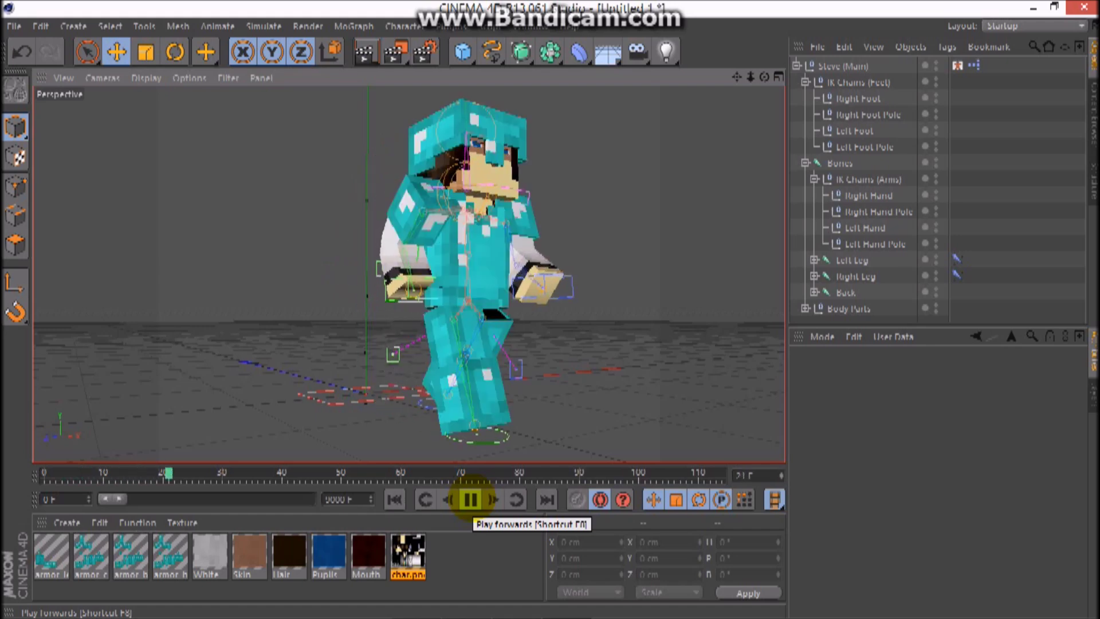
left_click(471, 499)
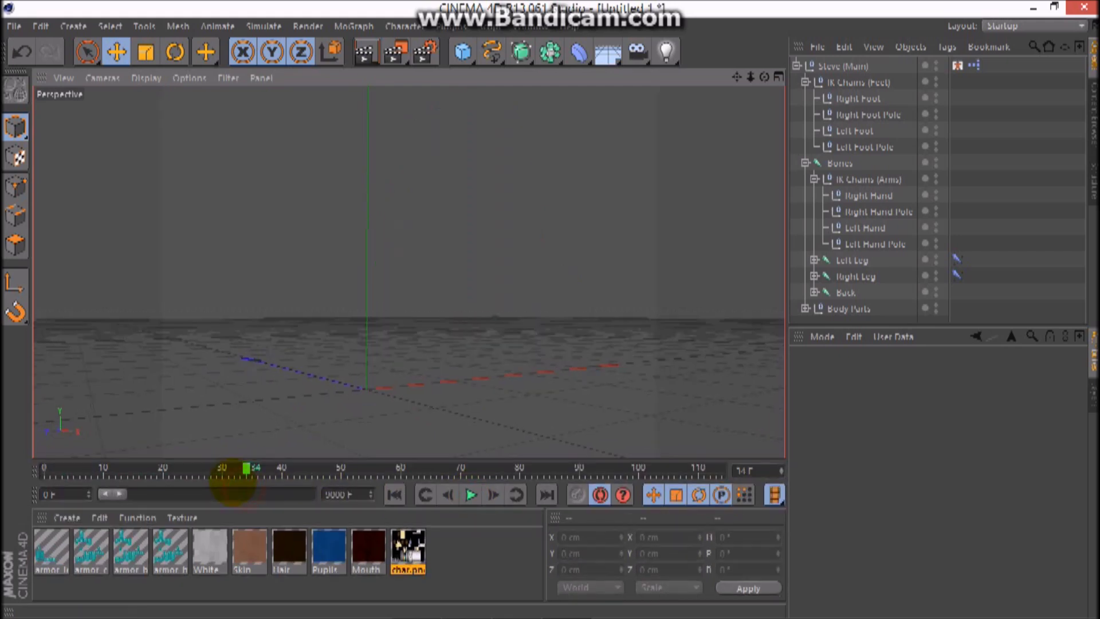
left_click_drag(245, 470, 173, 465)
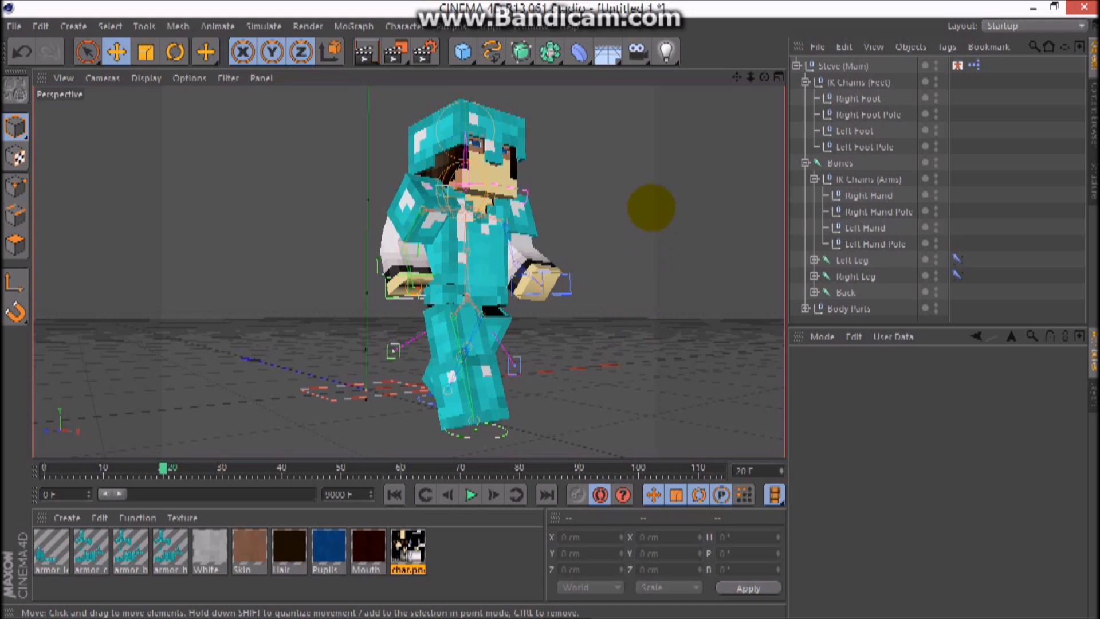
left_click(219, 466)
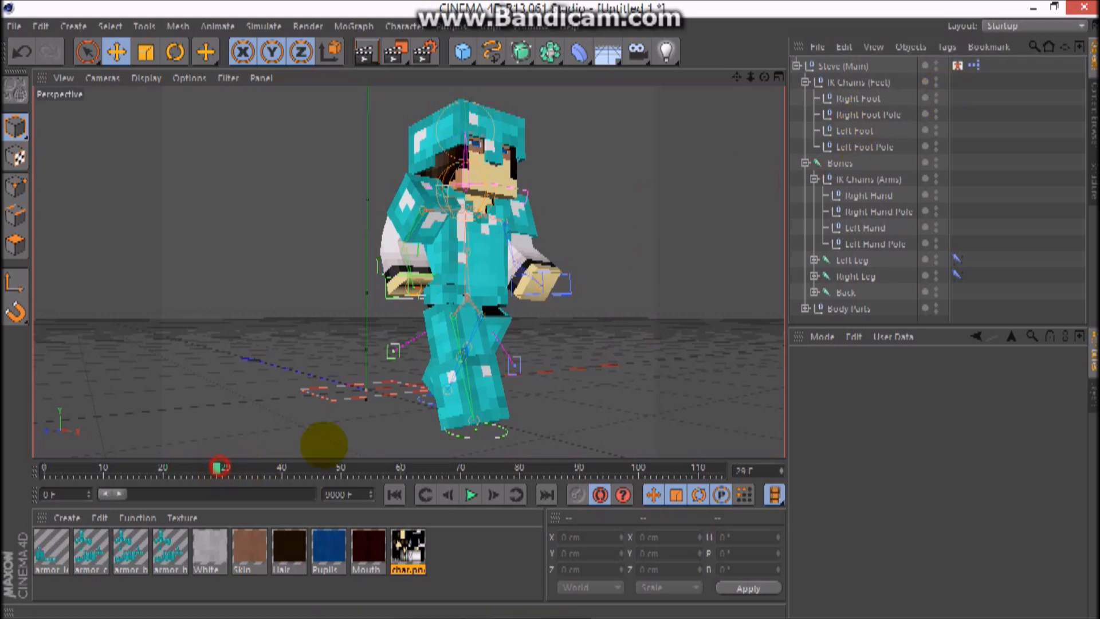
- Select all rig bones with the Visual Selector and shift them along Z
left_click(957, 66)
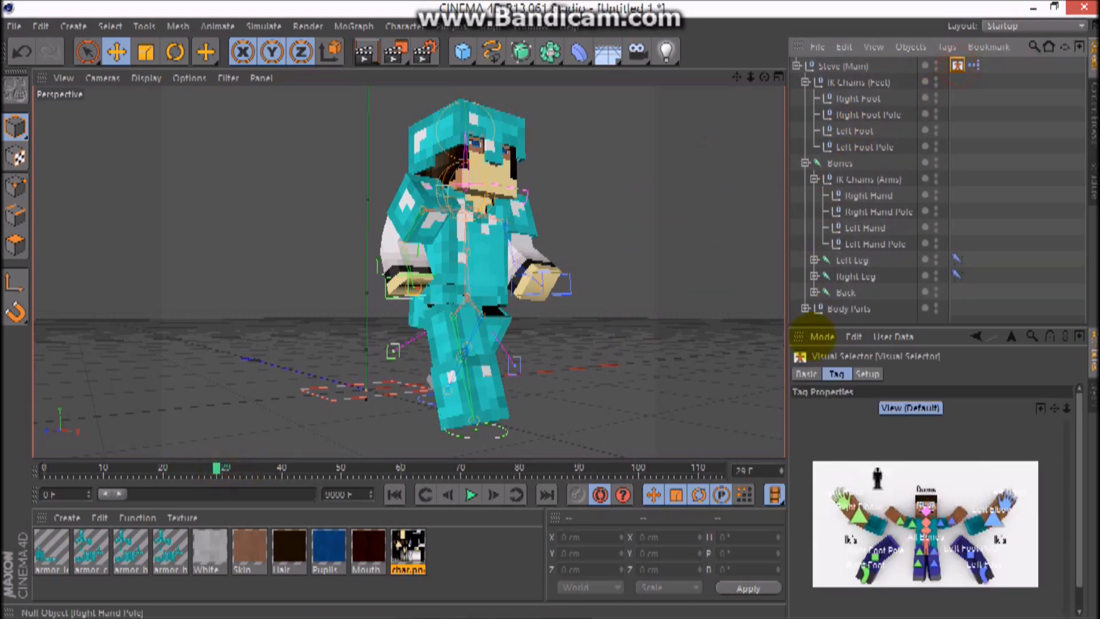
left_click(921, 537)
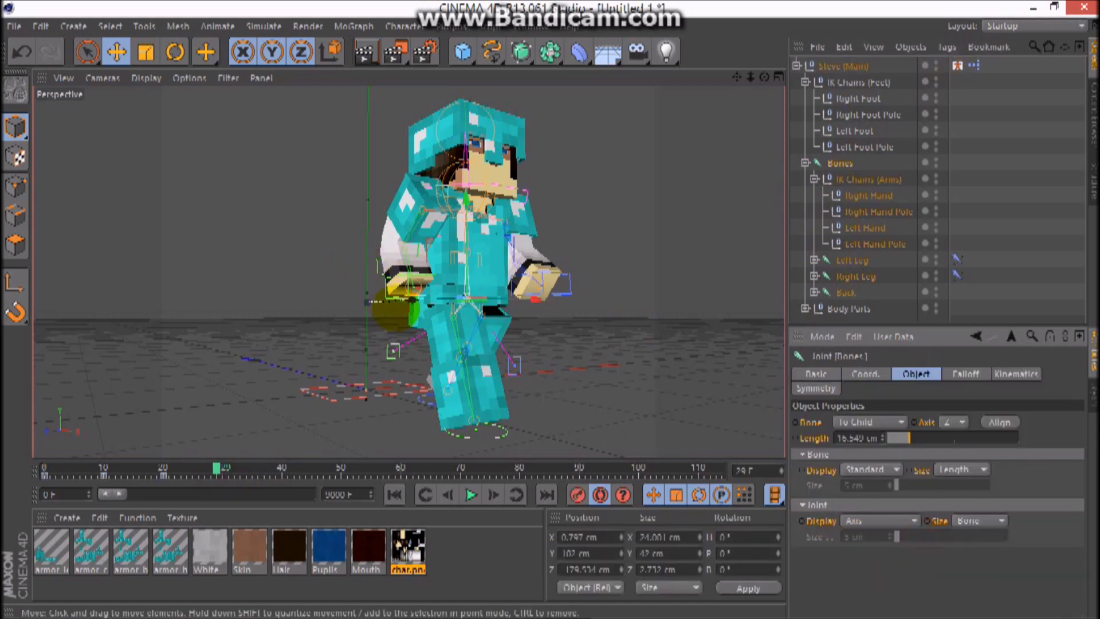
left_click_drag(425, 300, 524, 289)
- Lower the Left Hand and Right Hand IK targets to re-pose both arms
left_click(854, 228)
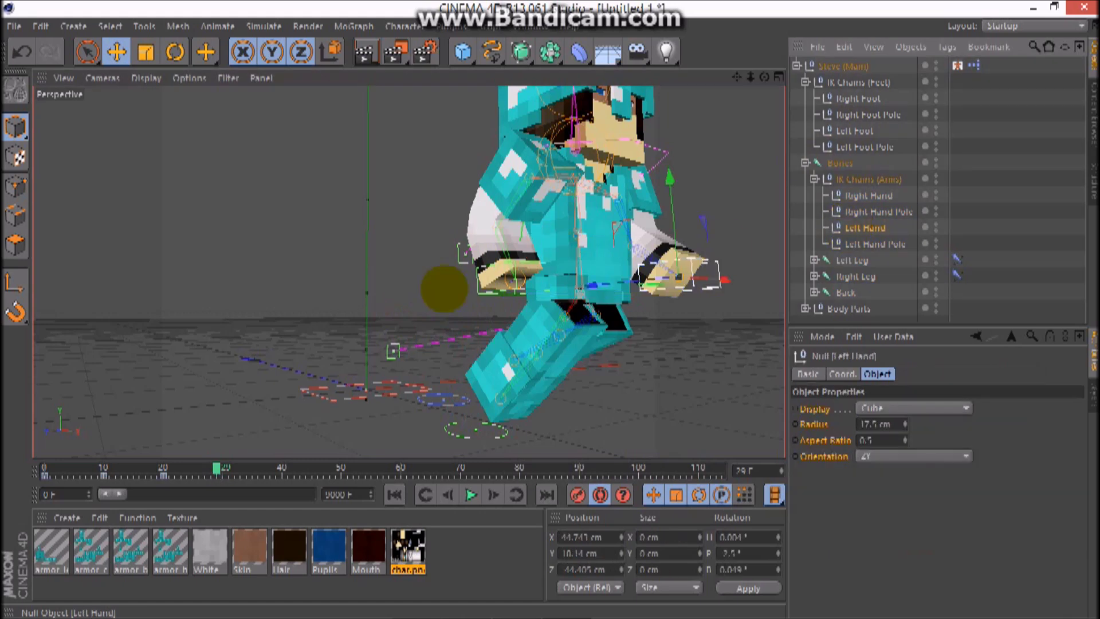
left_click_drag(659, 275, 541, 404)
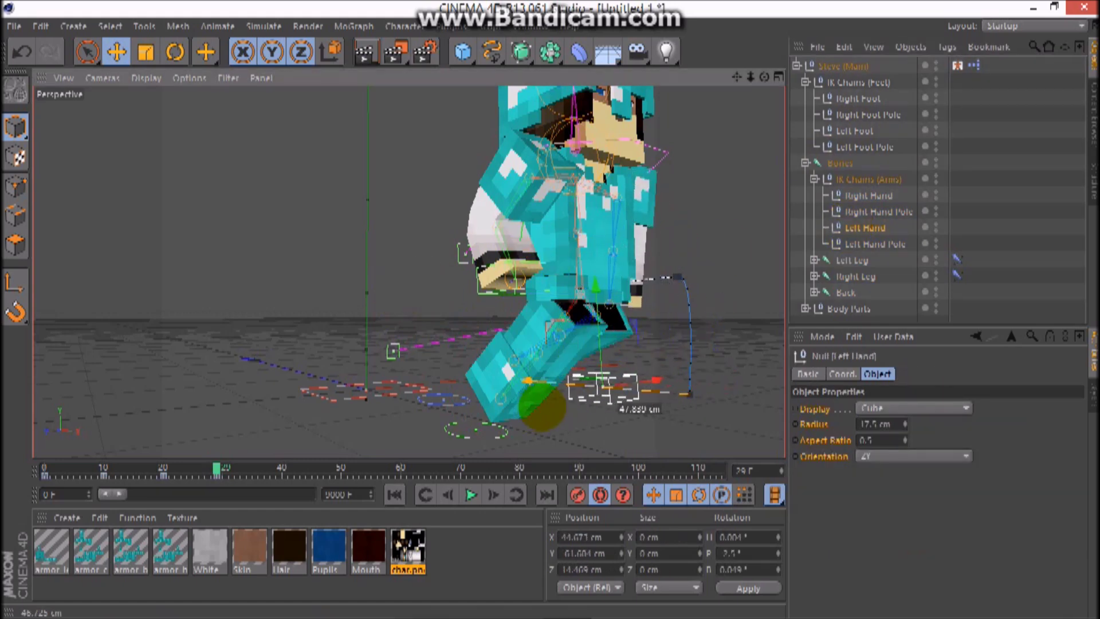
left_click(857, 196)
left_click_drag(516, 262, 511, 326)
- Step the Left Foot forward and move the Right Foot to Z 220.777 cm
left_click(854, 130)
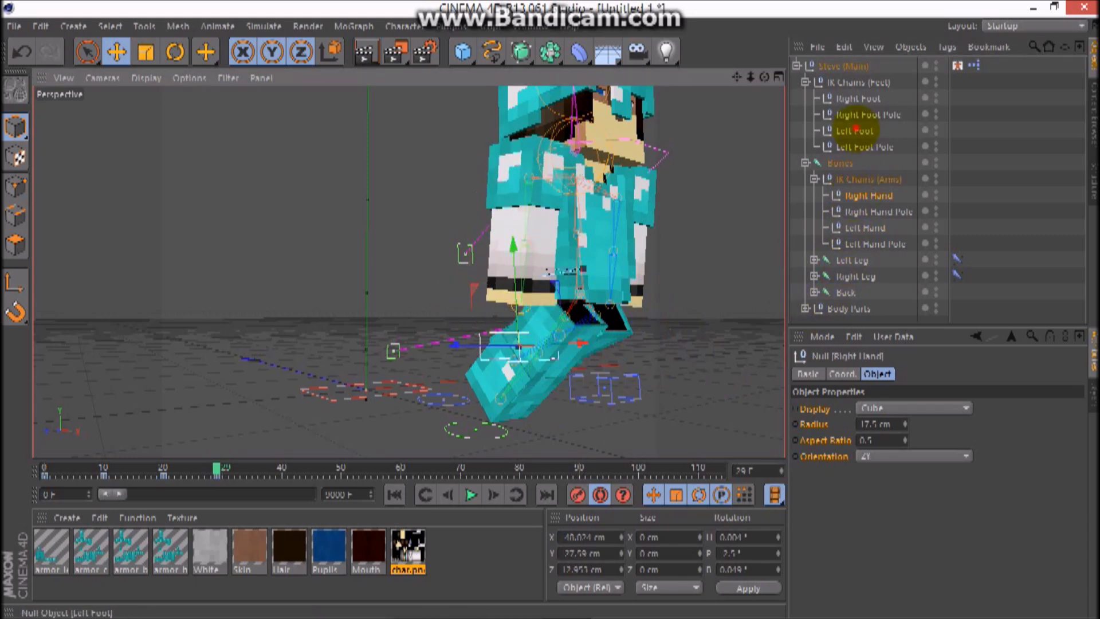
left_click_drag(406, 393, 551, 418)
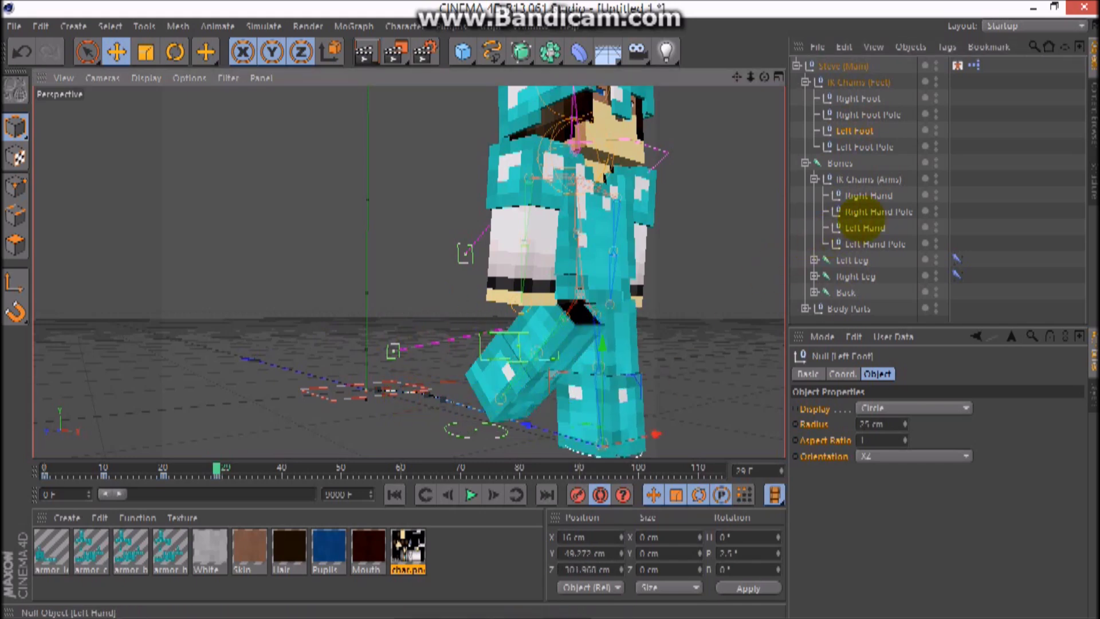
left_click(857, 98)
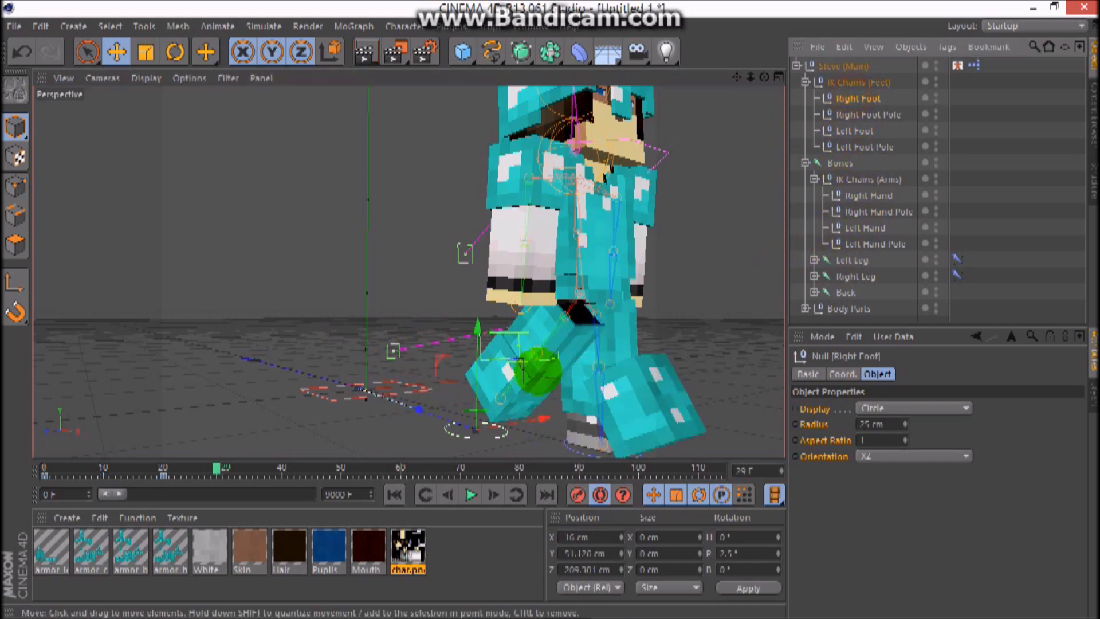
left_click_drag(417, 407, 710, 342)
left_click(719, 254)
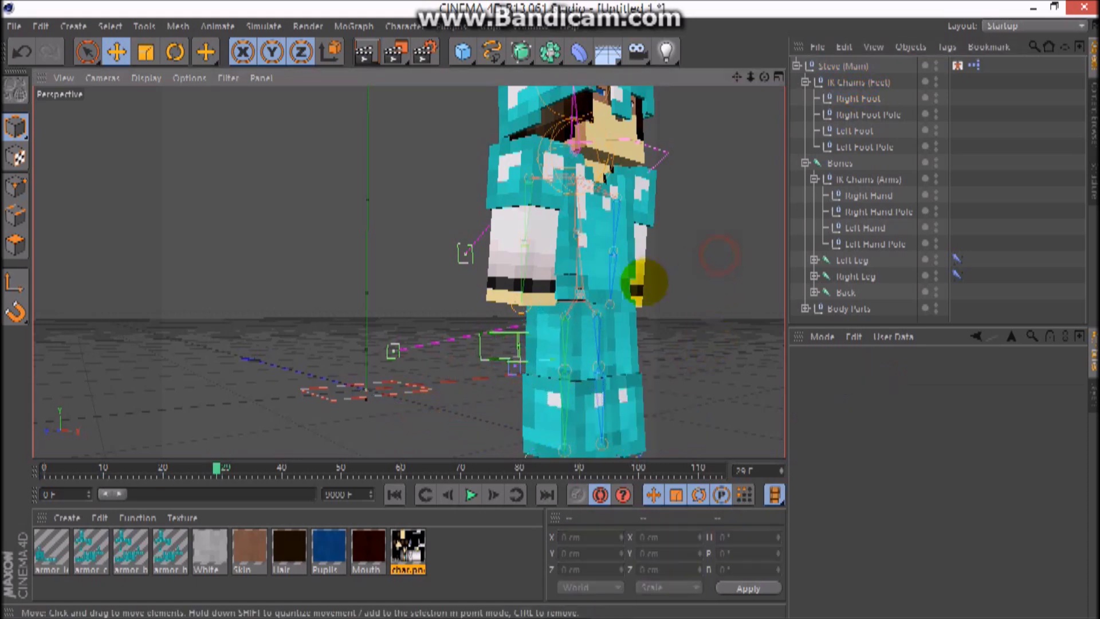
- Scrub back to frame 14, clear the selection and turn the character toward the camera
left_click_drag(216, 469, 128, 469)
left_click(655, 147)
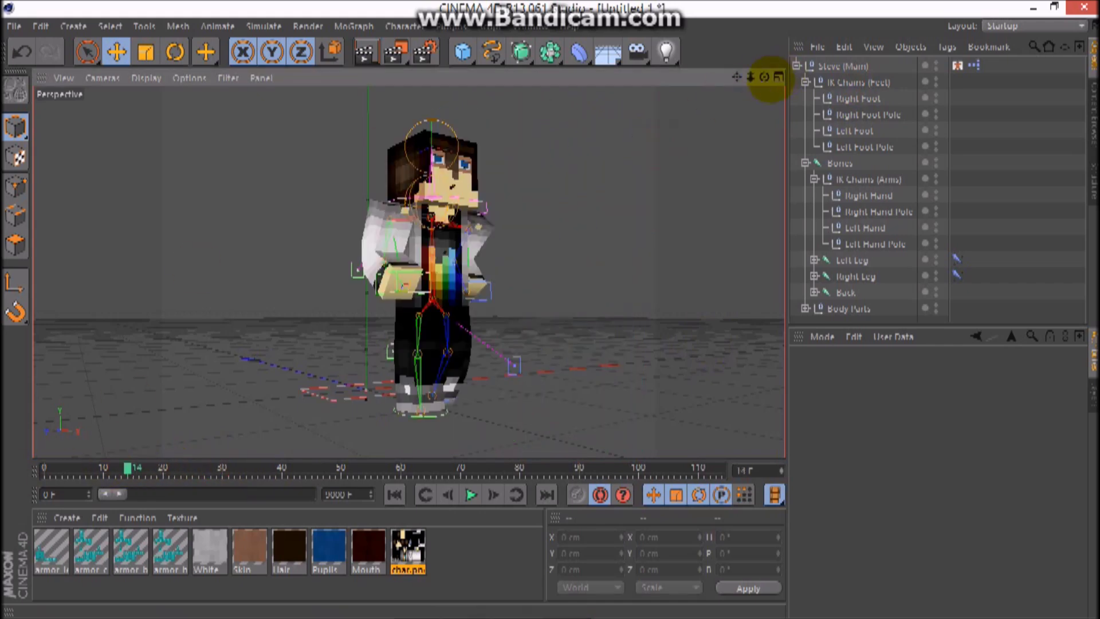
left_click_drag(765, 77, 459, 356)
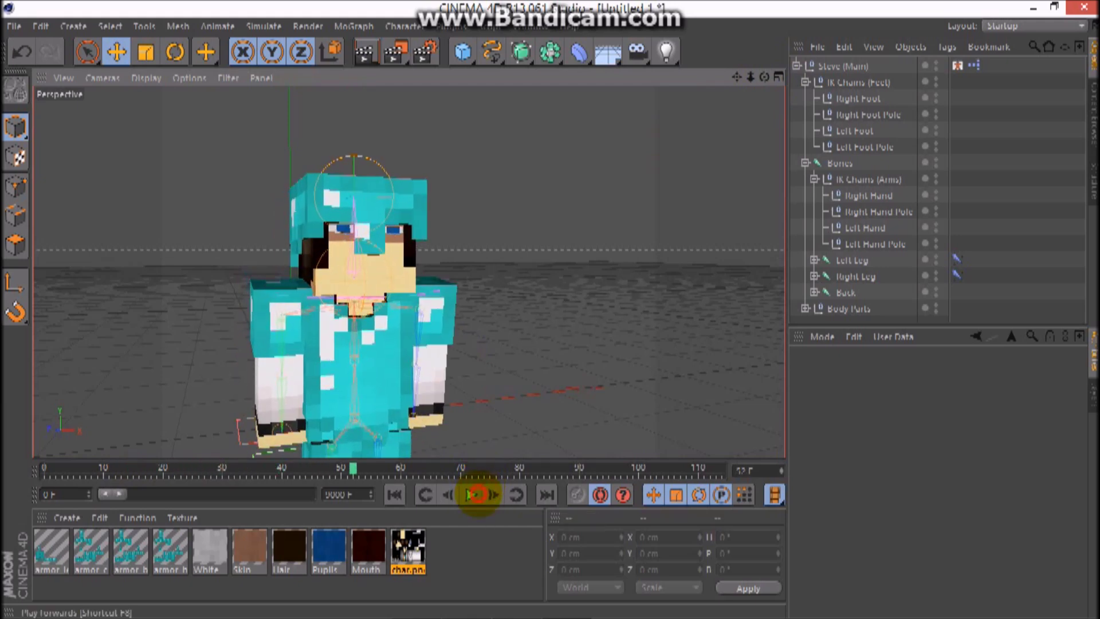
- Stop playback at frame 52, rewind to frame 0 and orbit to turn the character
left_click(477, 494)
left_click_drag(356, 467, 23, 458)
left_click_drag(770, 77, 407, 270)
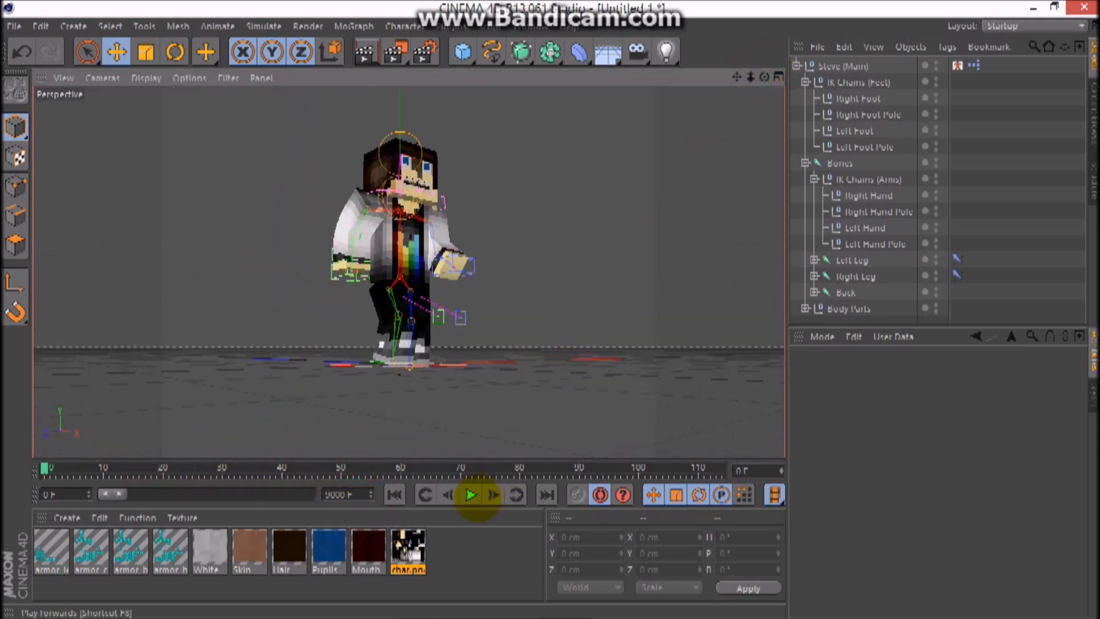
- Play the walk, pausing at frames 31 and 44, rewind to frame 0 and select all rig objects
left_click(471, 495)
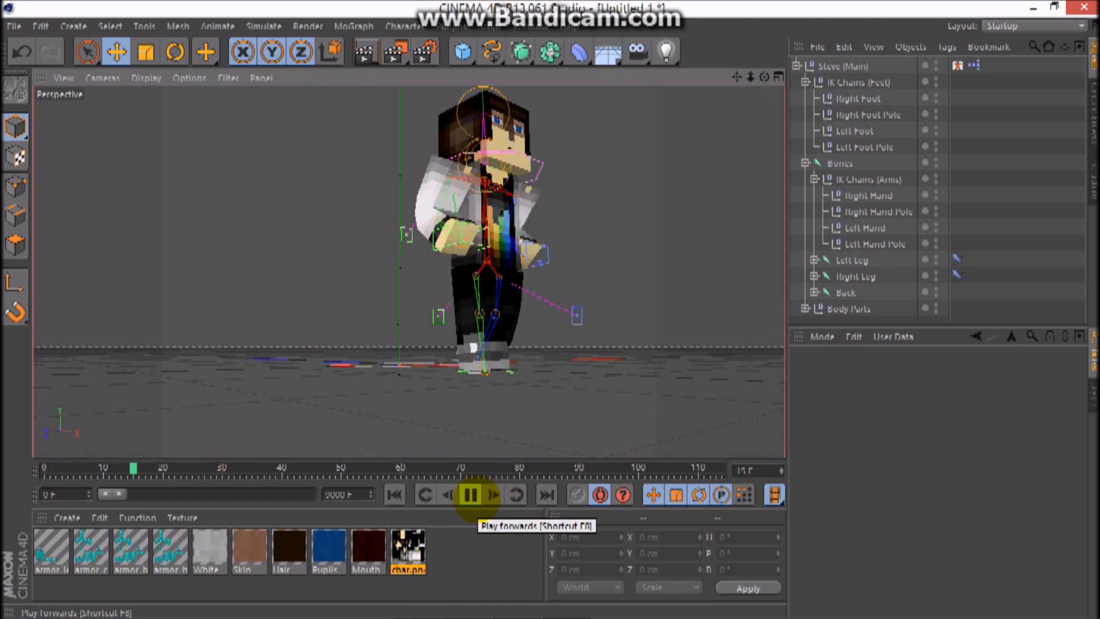
left_click(471, 495)
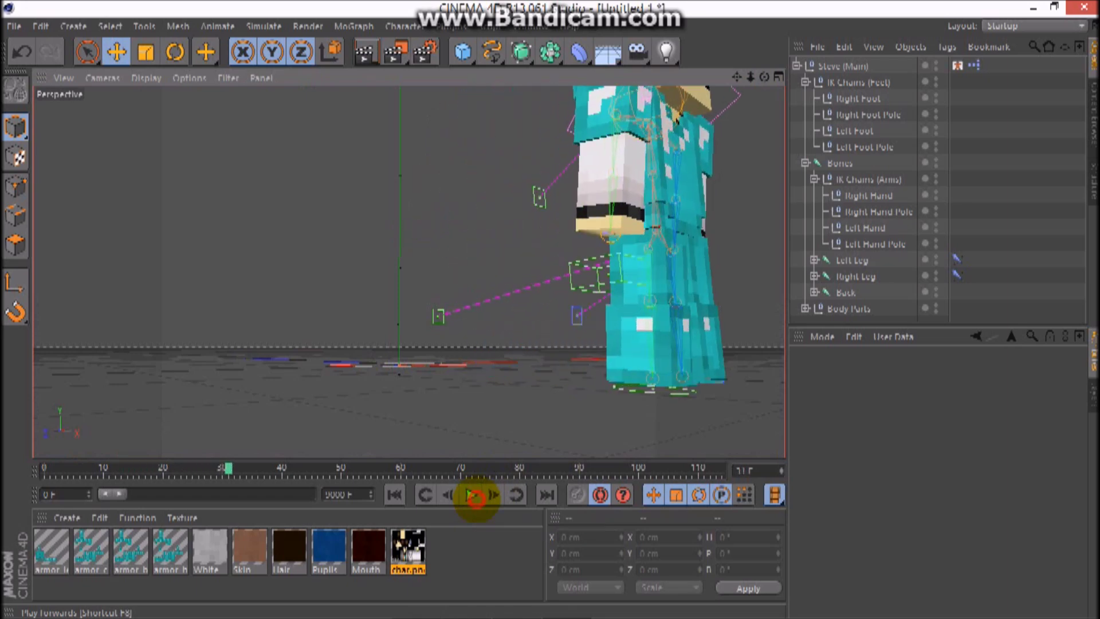
left_click(471, 494)
left_click(471, 494)
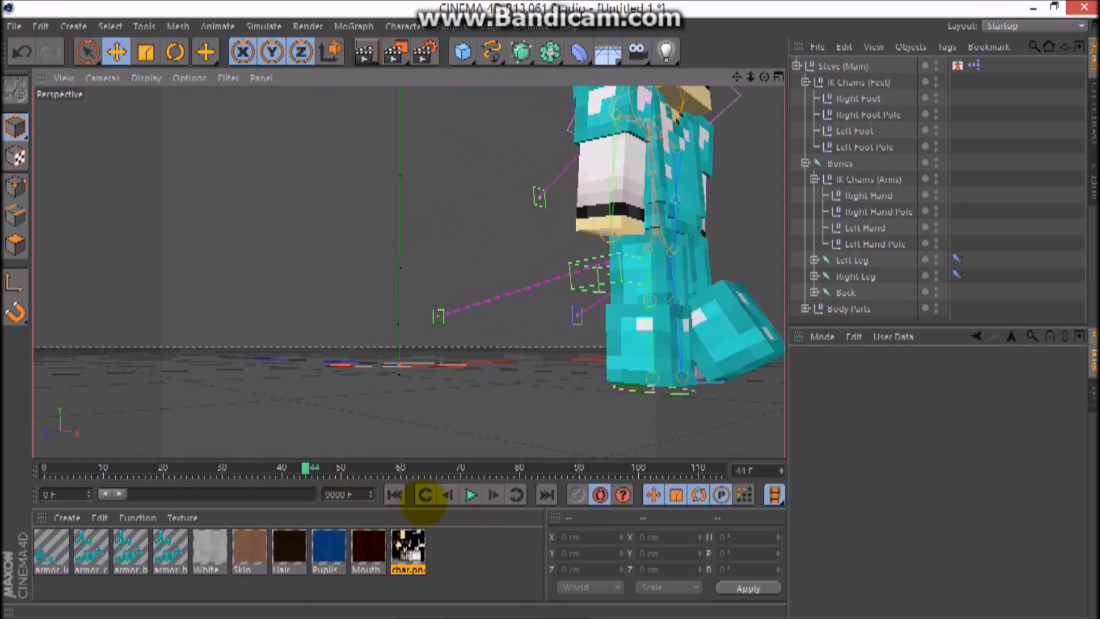
left_click(470, 495)
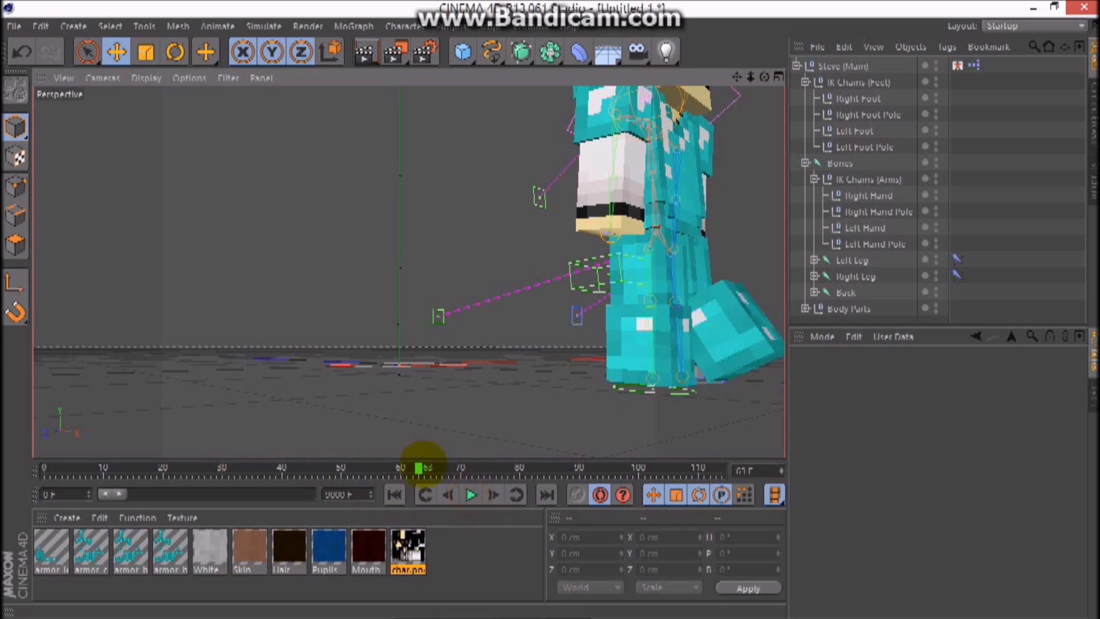
left_click_drag(425, 465, 15, 461)
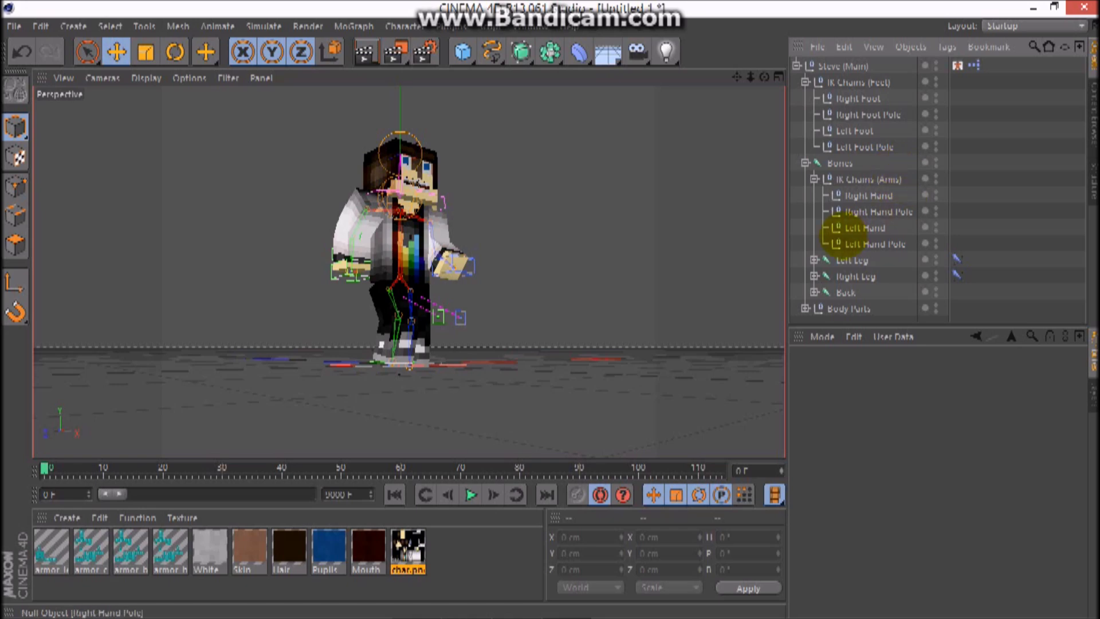
left_click_drag(989, 311, 780, 59)
- Delete all Steve rig objects and its armor, skin and char.png materials, then minimise Cinema 4D
key("Delete")
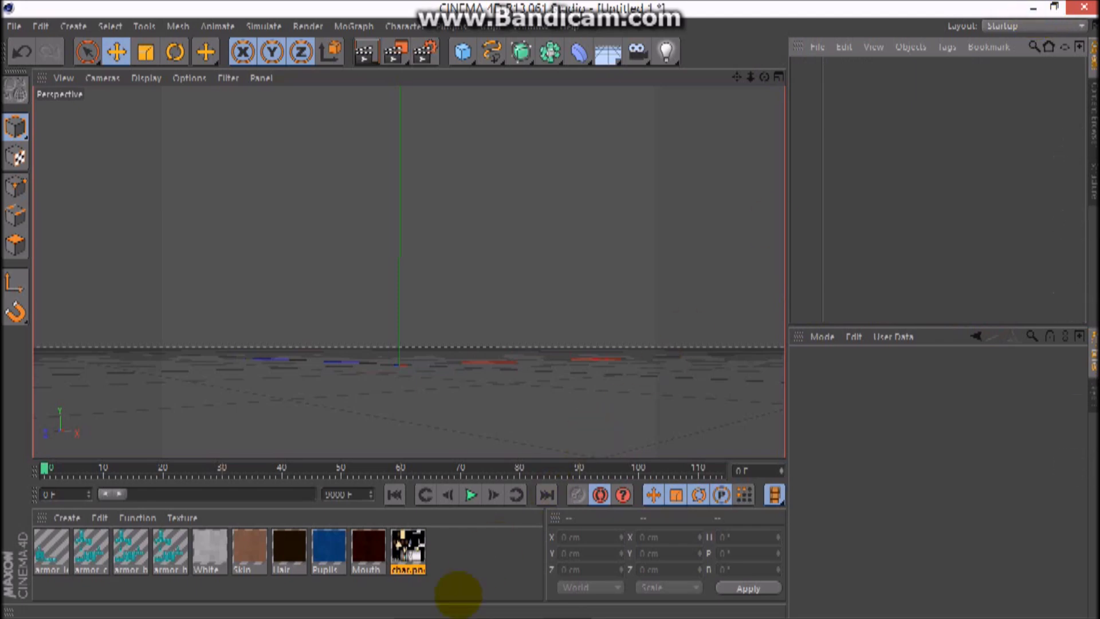
left_click_drag(453, 590, 60, 536)
key("Delete")
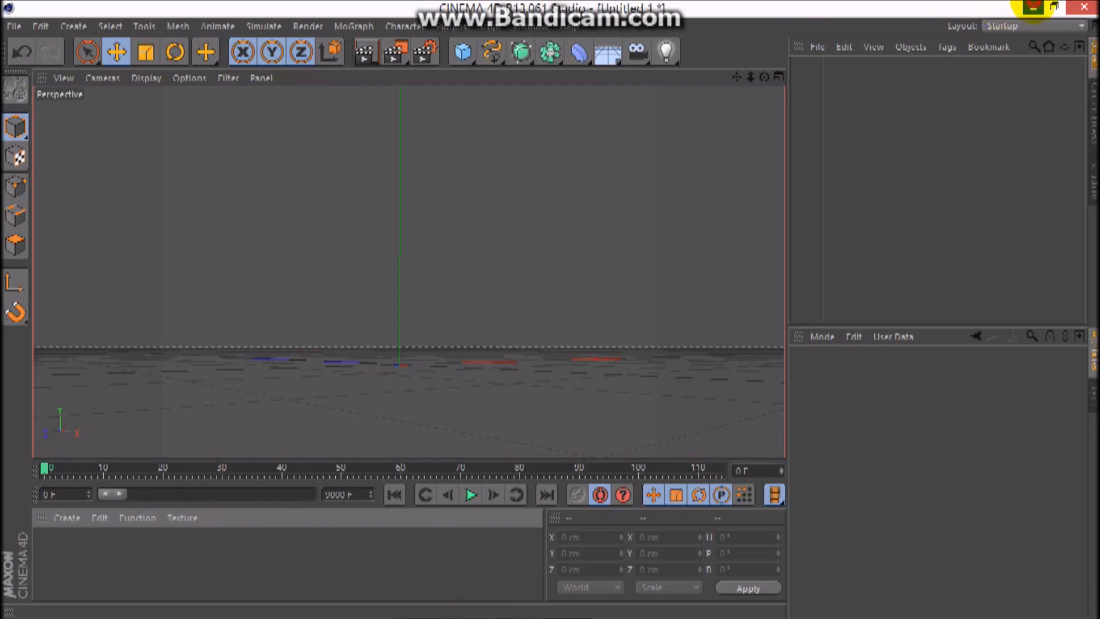
left_click(1033, 7)
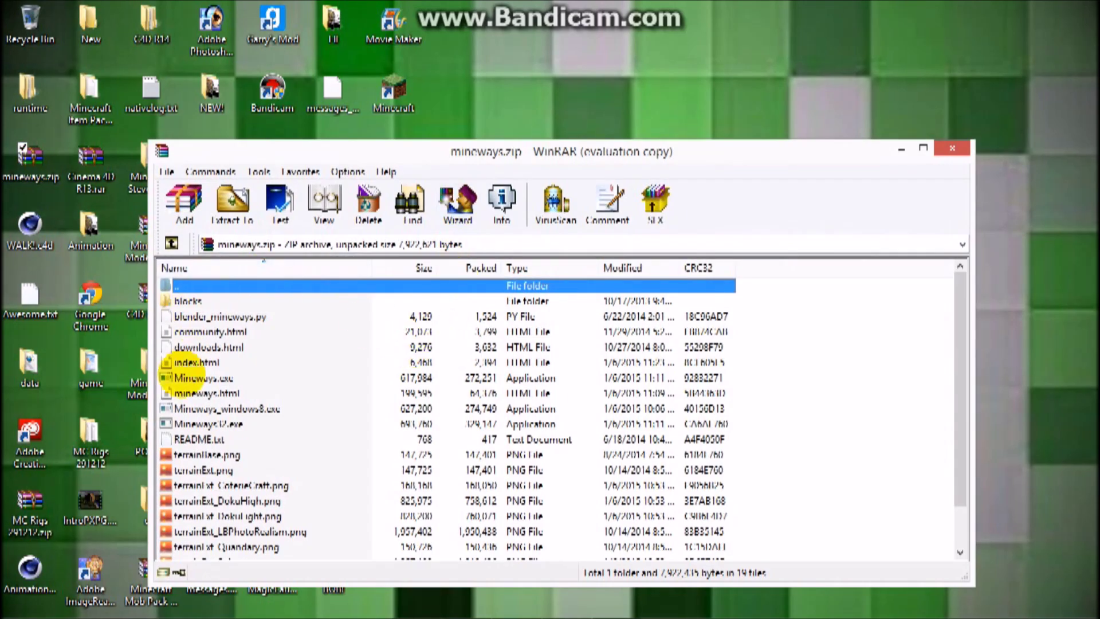
- Launch Mineways.exe from mineways.zip, close WinRAR, open a saved world and drag a terrain selection
left_click(210, 379)
double_click(209, 379)
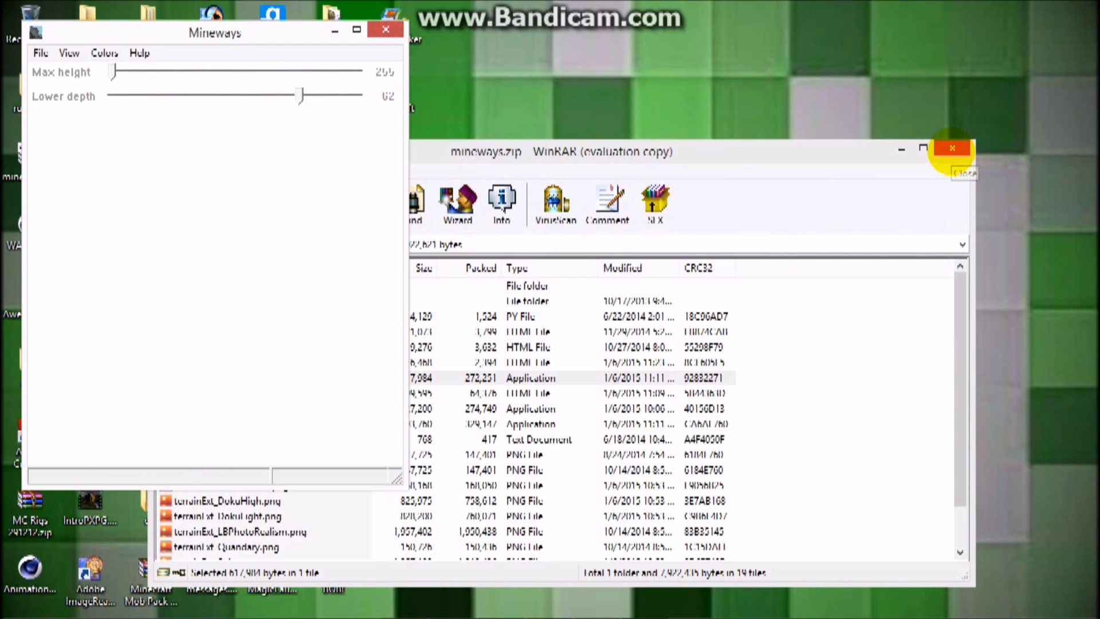
left_click(952, 149)
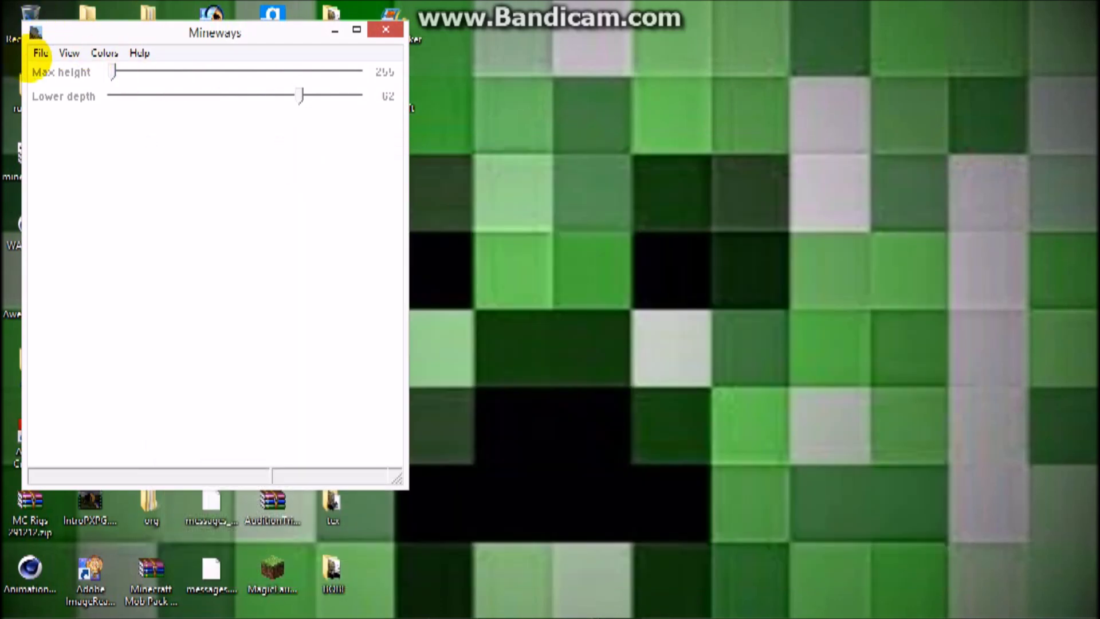
left_click(40, 53)
mouse_move(119, 71)
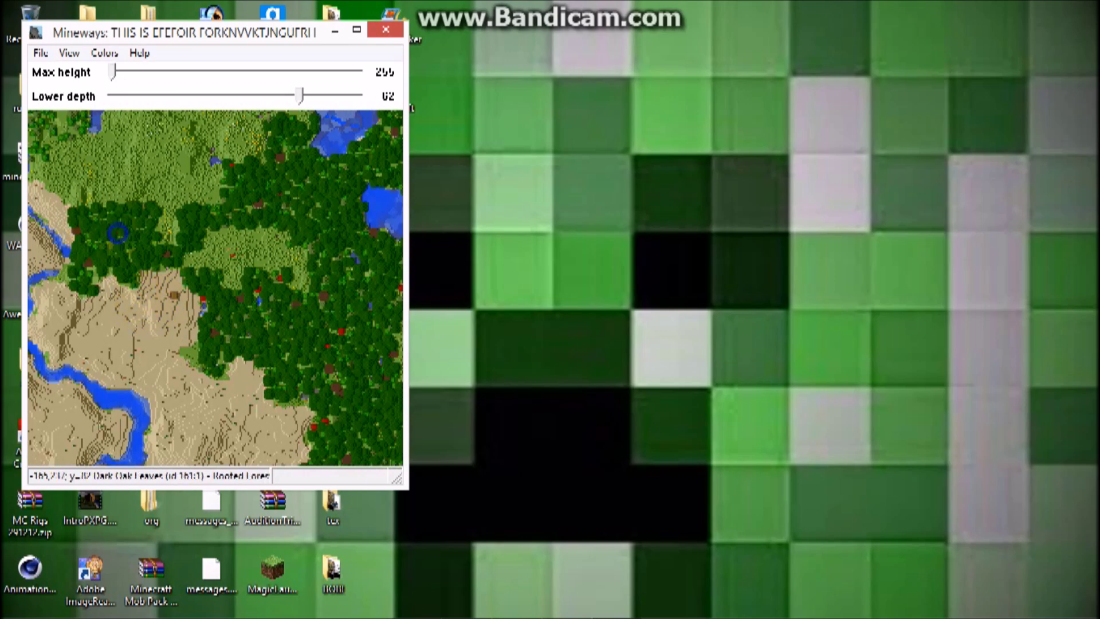
left_click_drag(118, 232, 300, 381)
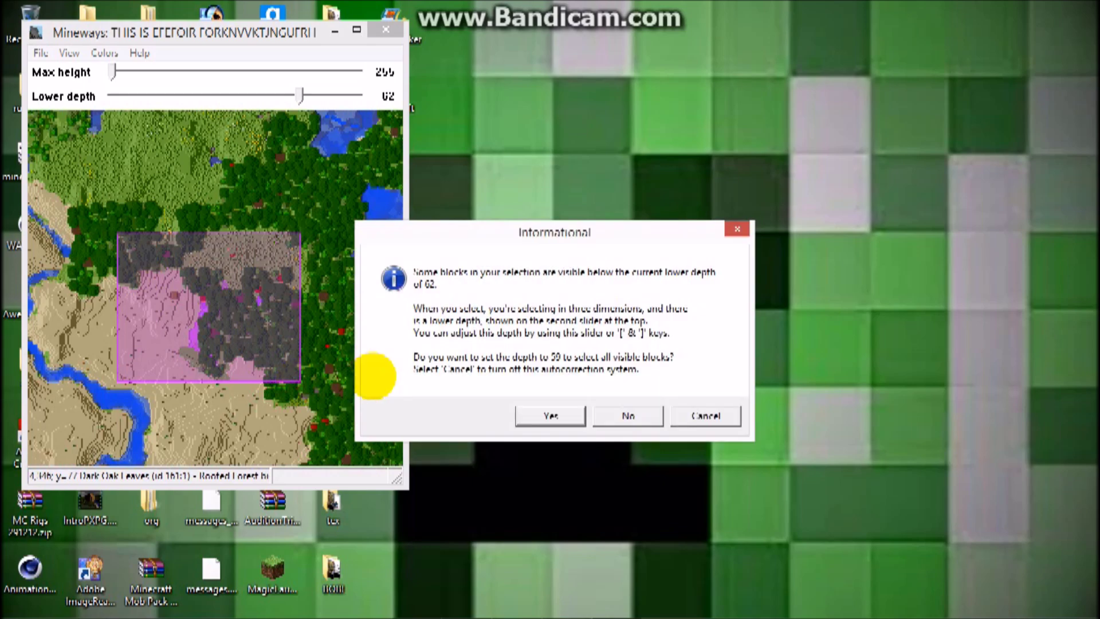
- Accept the lower depth of 50 and start File > Export for Rendering
left_click(548, 415)
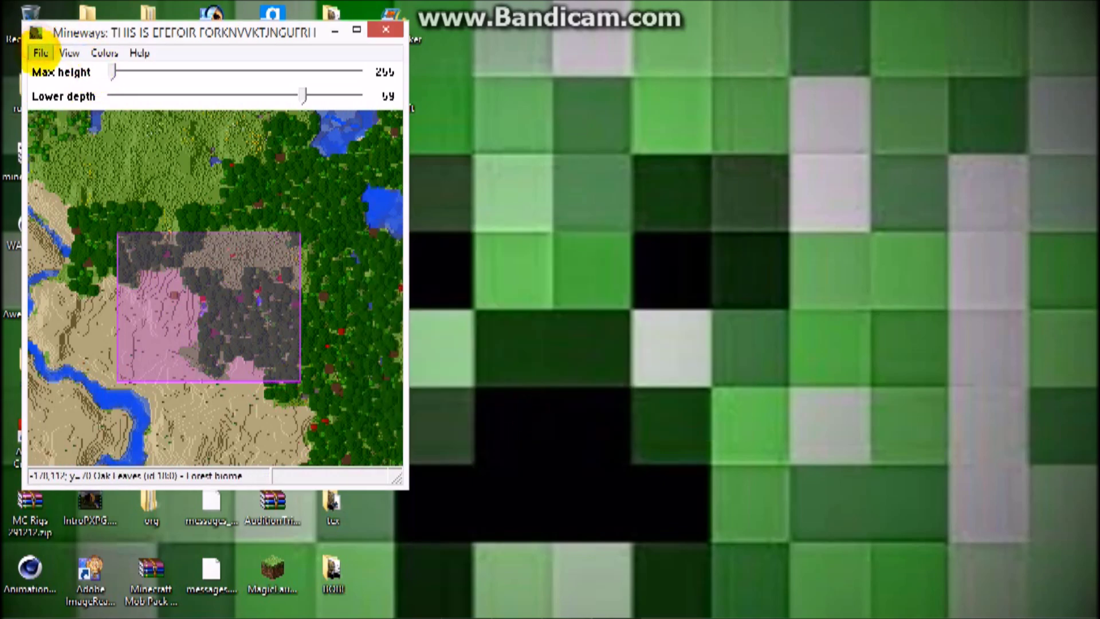
left_click_drag(169, 31, 474, 29)
left_click(344, 50)
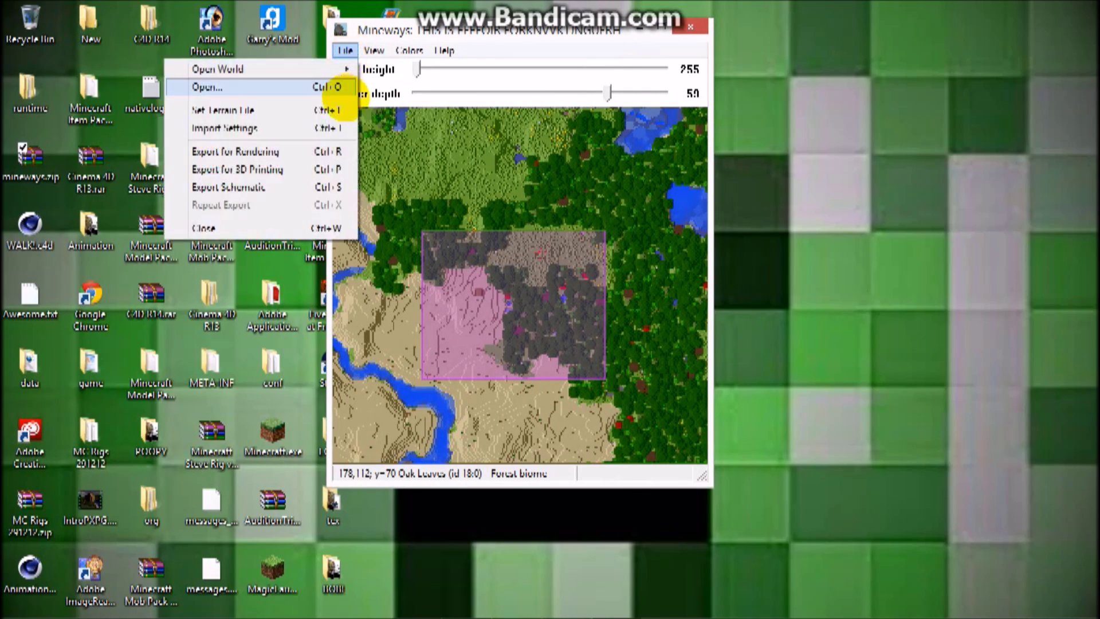
left_click(332, 151)
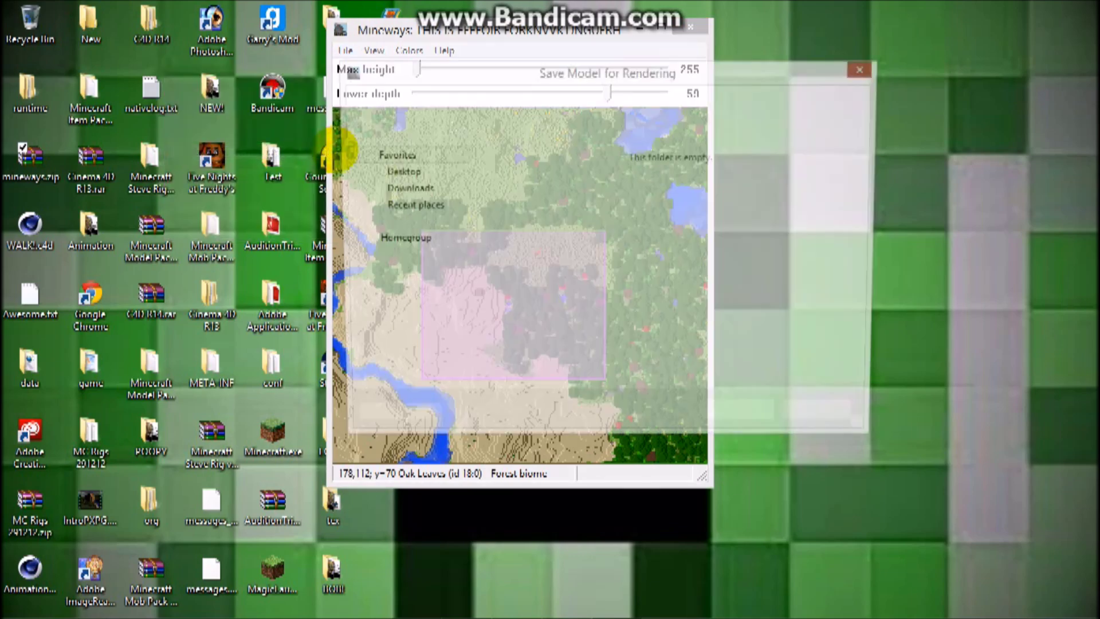
- Create a WOUDHEI folder on the Desktop and use it as the save location
left_click(380, 172)
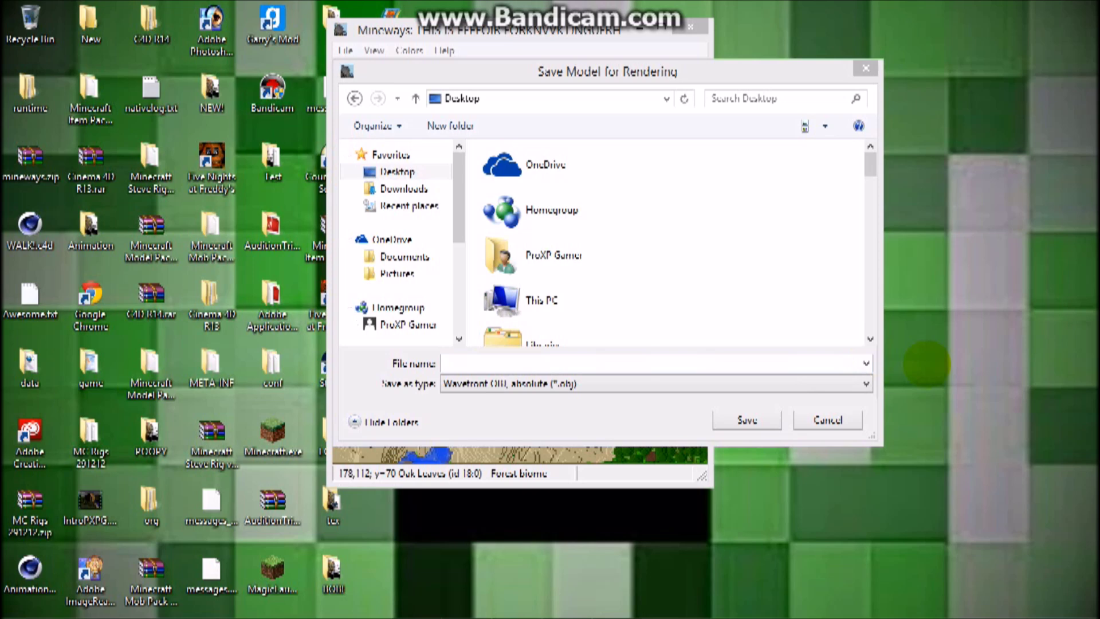
right_click(926, 363)
mouse_move(835, 533)
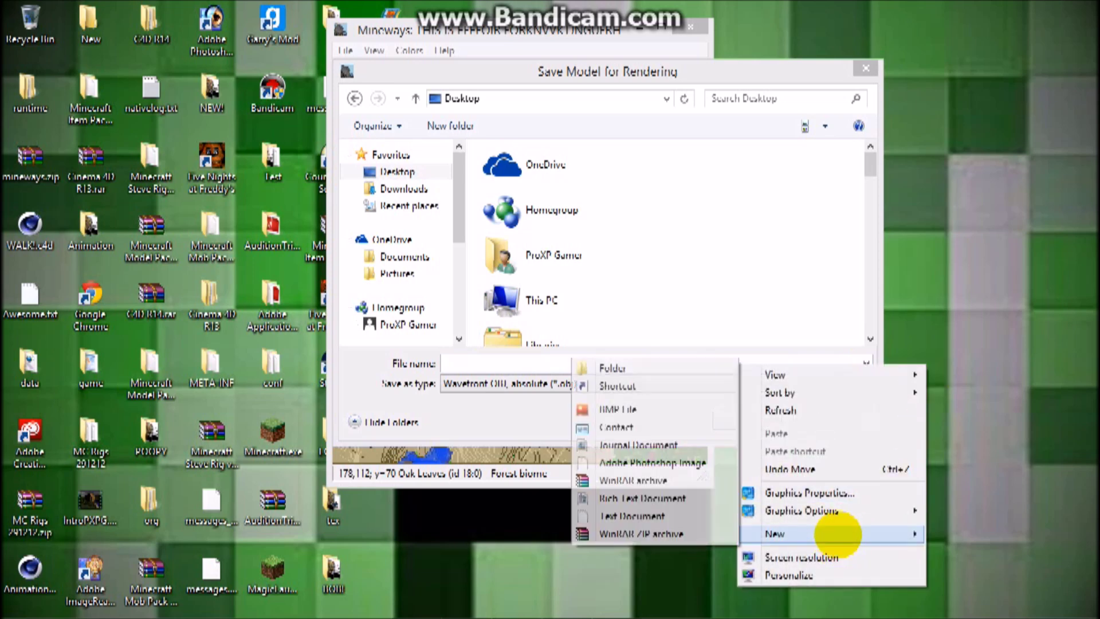
left_click(682, 366)
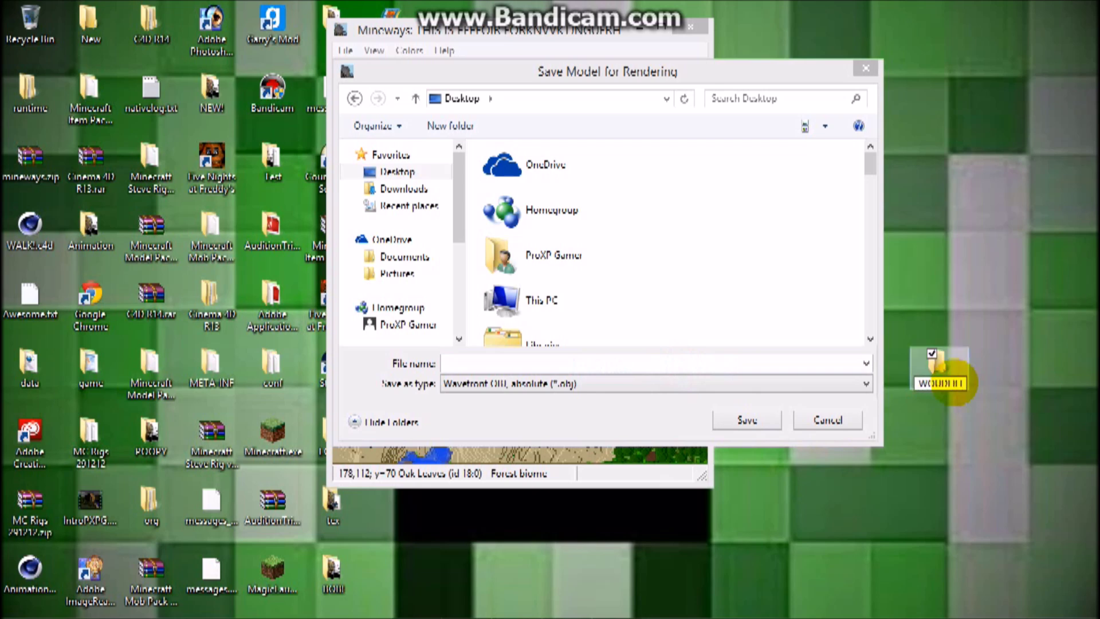
left_click(404, 189)
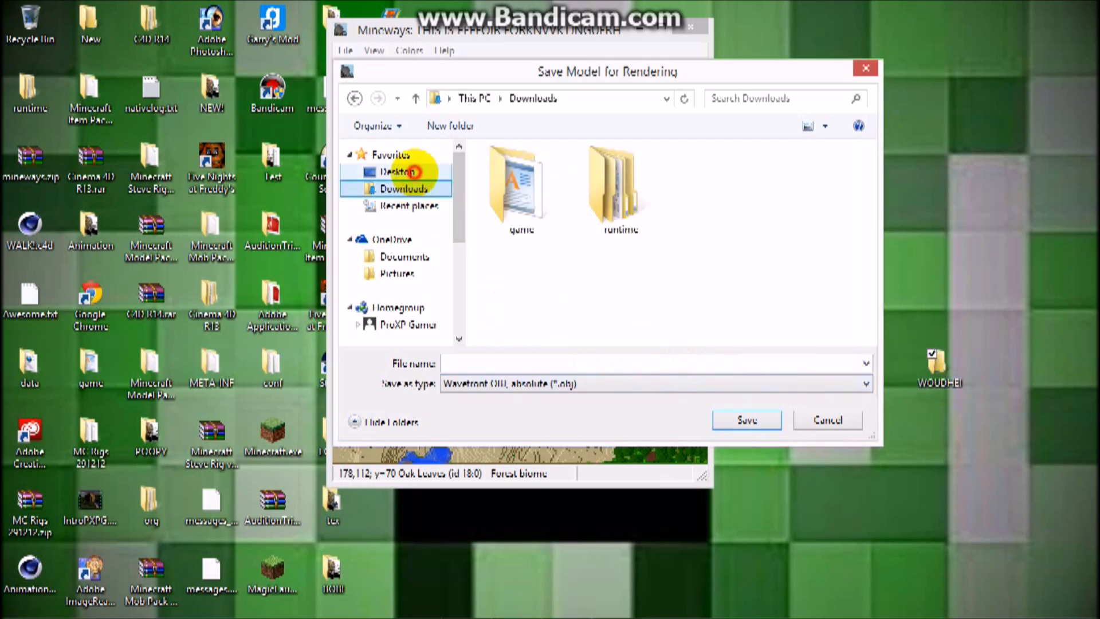
left_click(397, 171)
left_click_drag(865, 168, 864, 309)
double_click(645, 264)
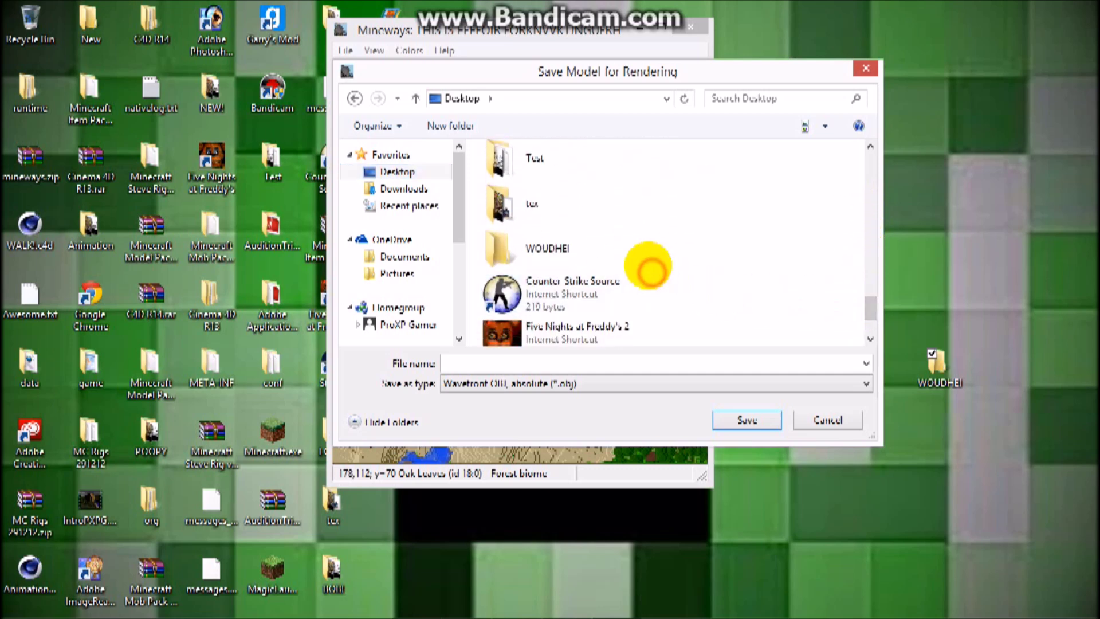
- Save the export as DNOW and accept the export settings to write the OBJ
left_click(586, 369)
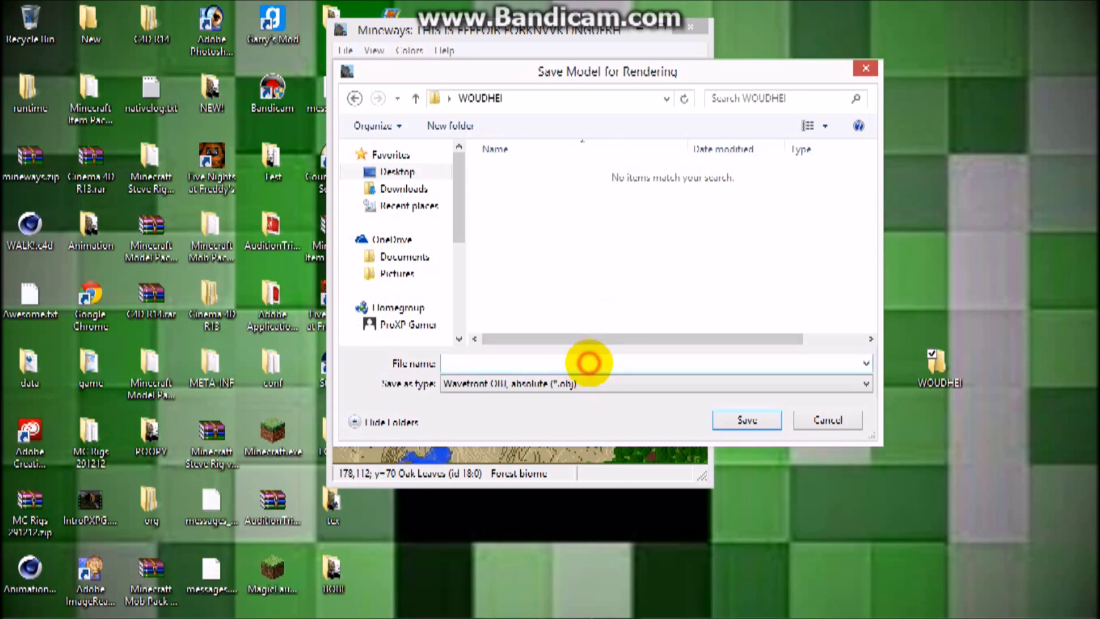
left_click(589, 362)
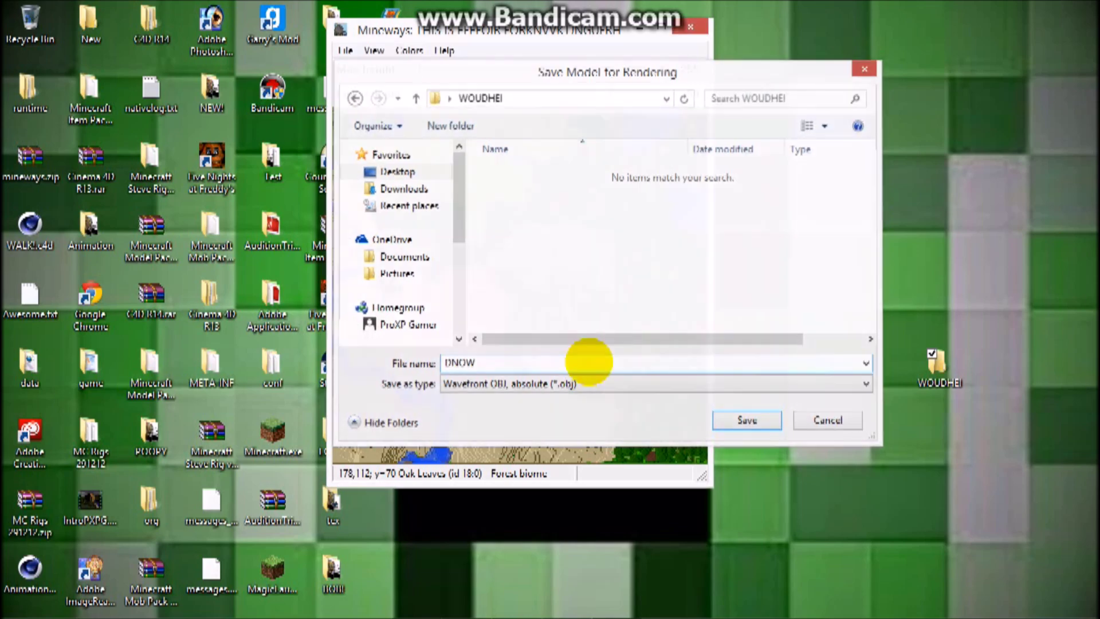
key("Return")
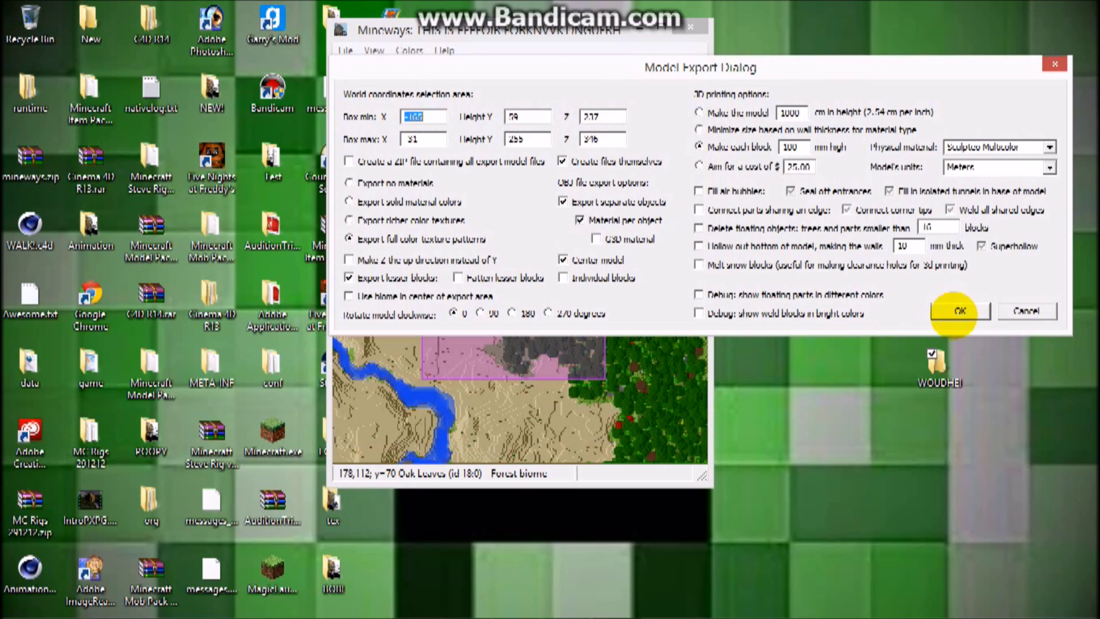
left_click(953, 311)
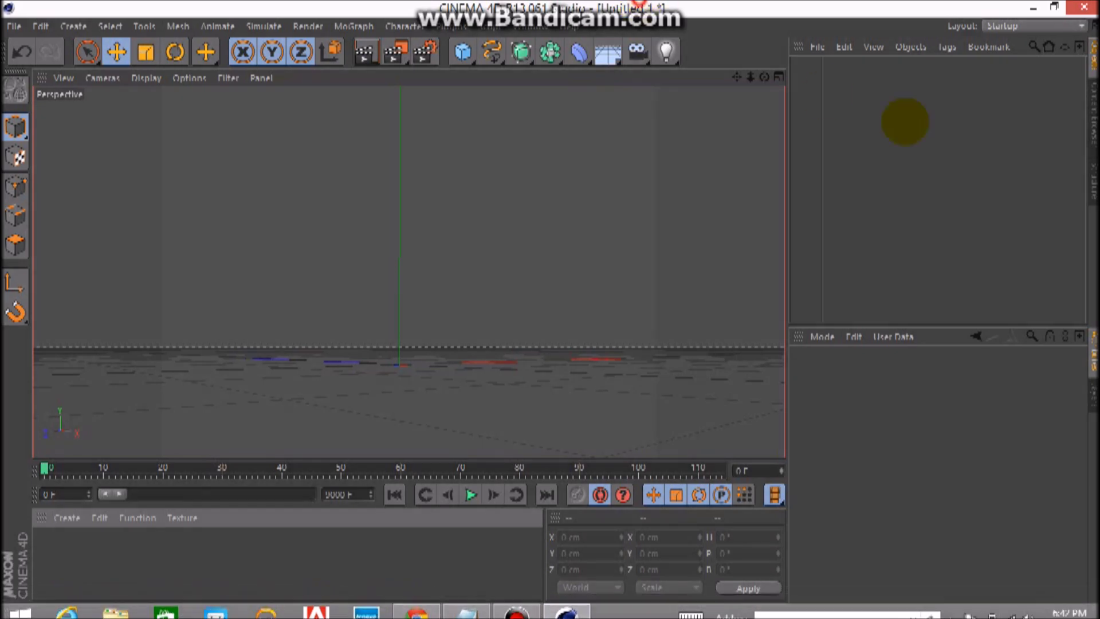
key("super+Right")
- Open the WOUDHEI folder, snap it left and drag DNOW.obj into the Cinema 4D viewport
left_click(405, 166)
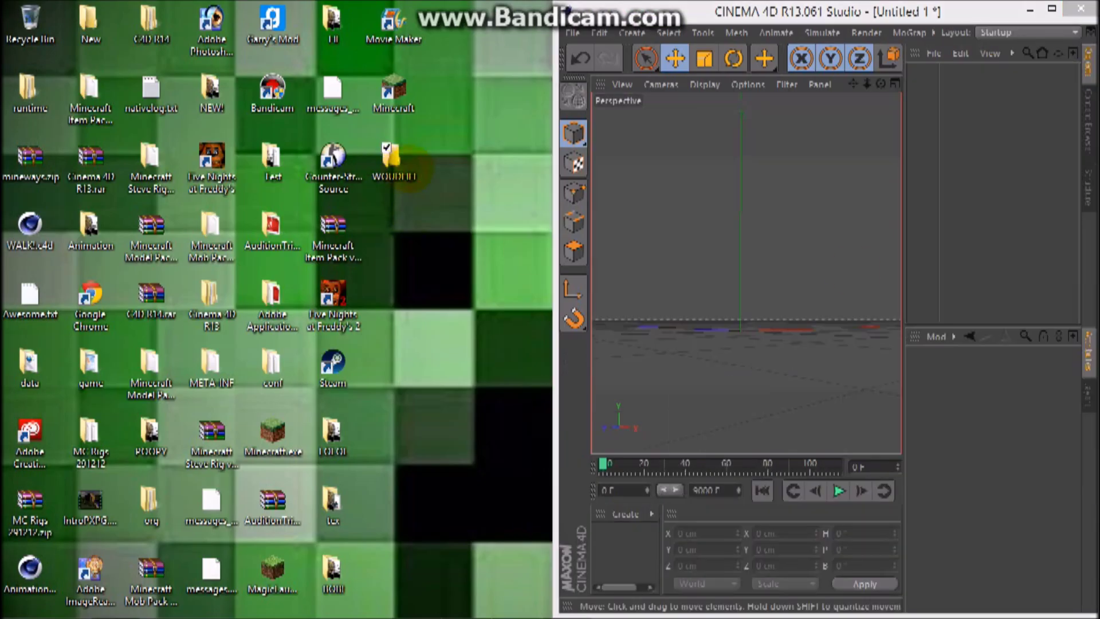
double_click(408, 163)
left_click_drag(462, 136, 1, 183)
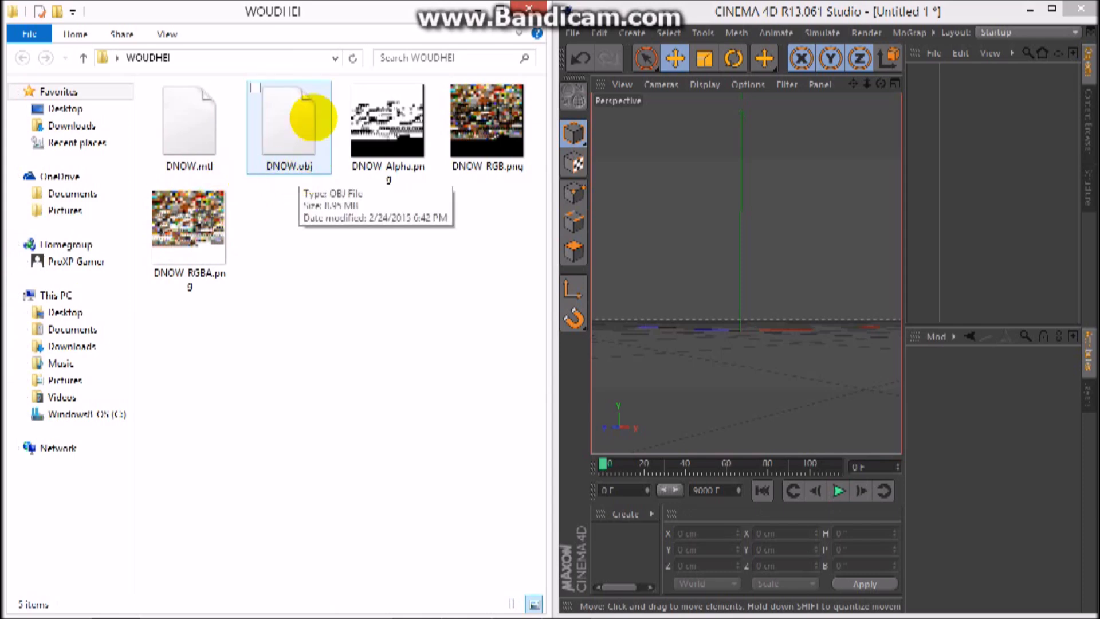
left_click(310, 148)
left_click(865, 120)
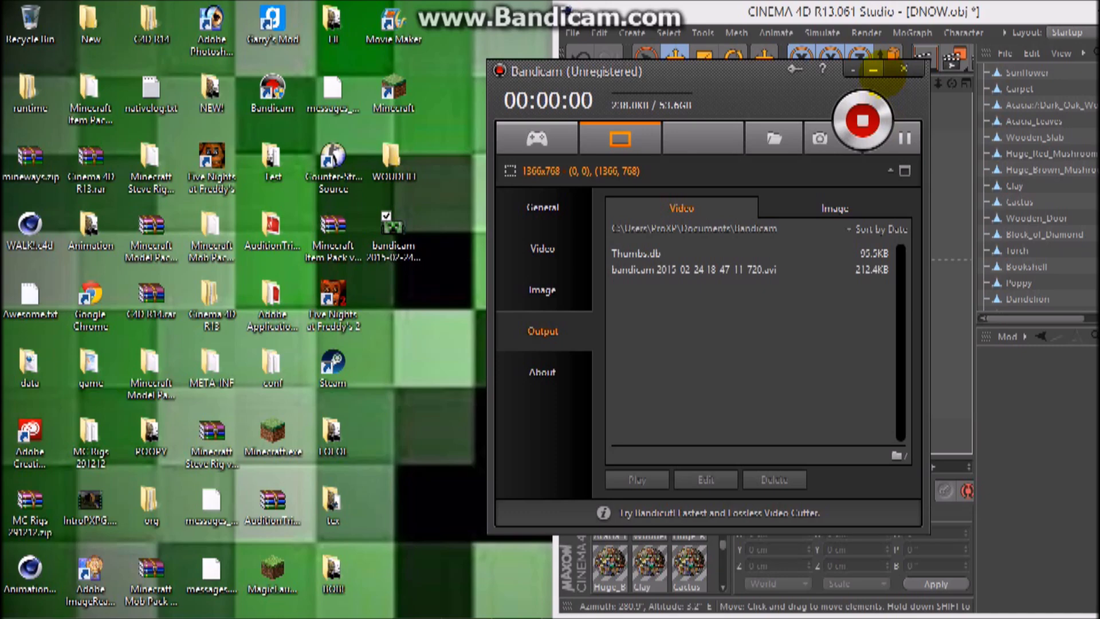
left_click(873, 69)
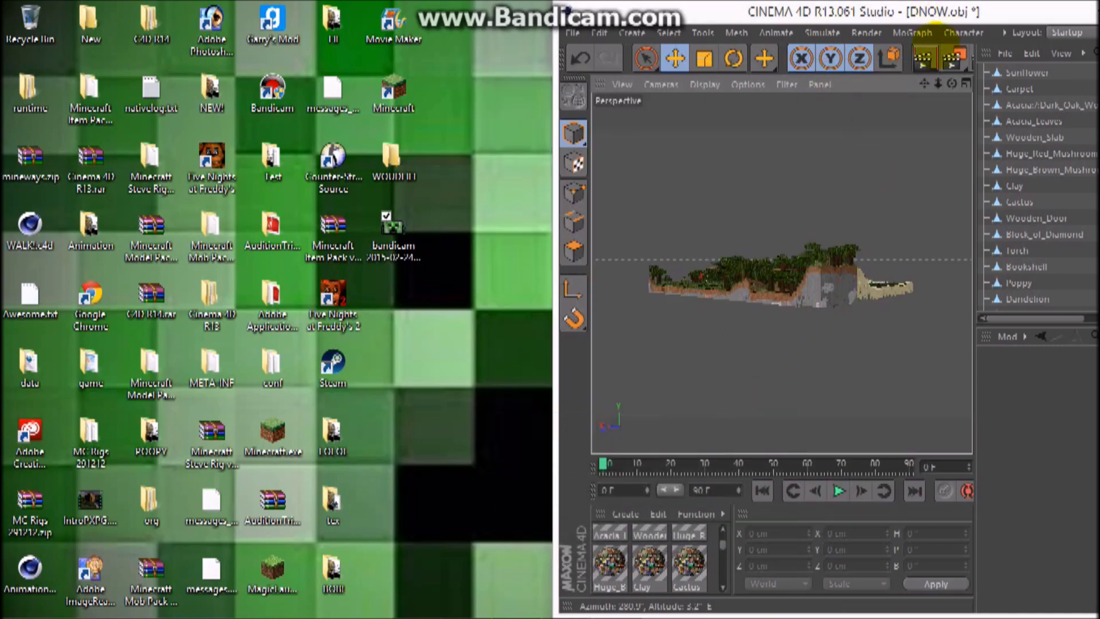
mouse_move(952, 84)
left_mouse_down()
mouse_move(952, 184)
mouse_move(951, 86)
mouse_move(952, 112)
mouse_move(951, 100)
left_mouse_up()
- Maximise Cinema 4D, select all imported terrain materials and browse for a colour texture
double_click(885, 12)
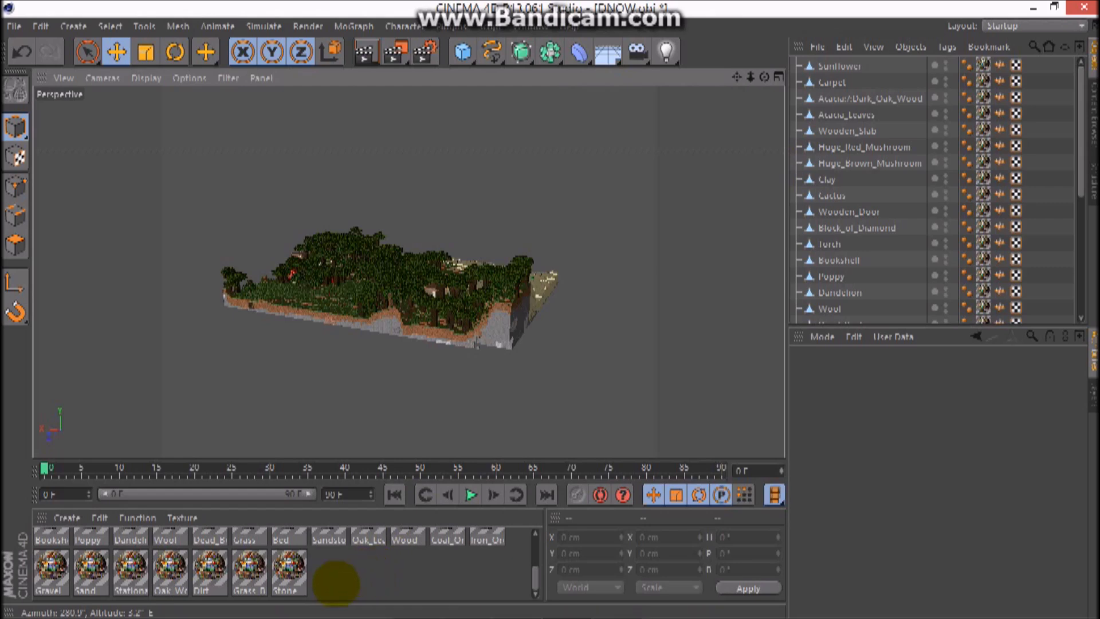
scroll(320, 579, "up", 2)
left_click(52, 548)
scroll(51, 547, "down", 3)
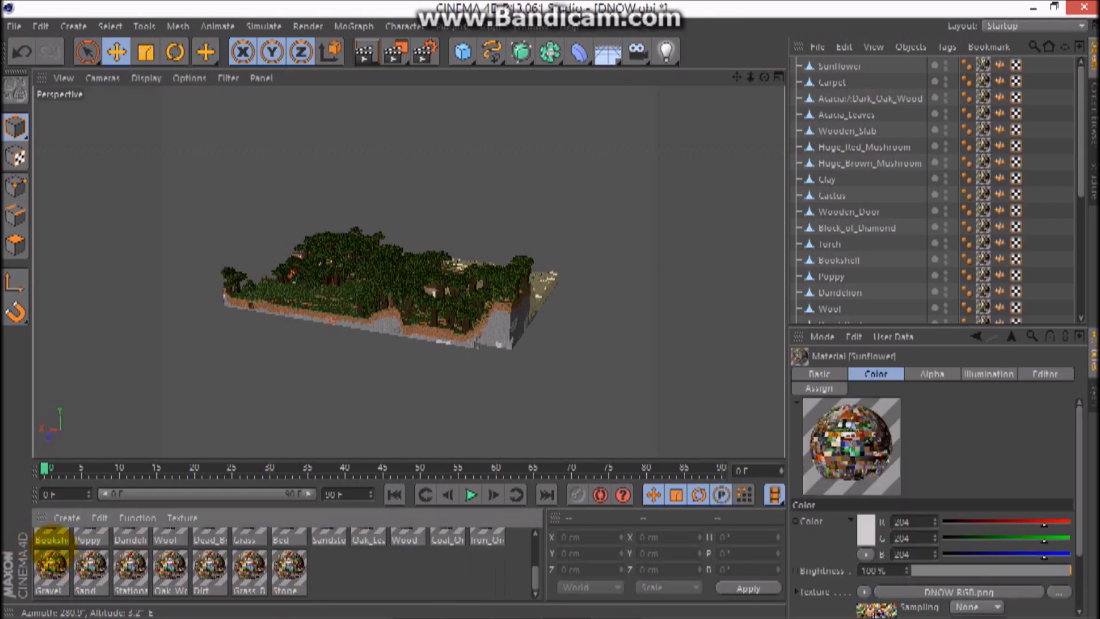
left_click(283, 573, "shift")
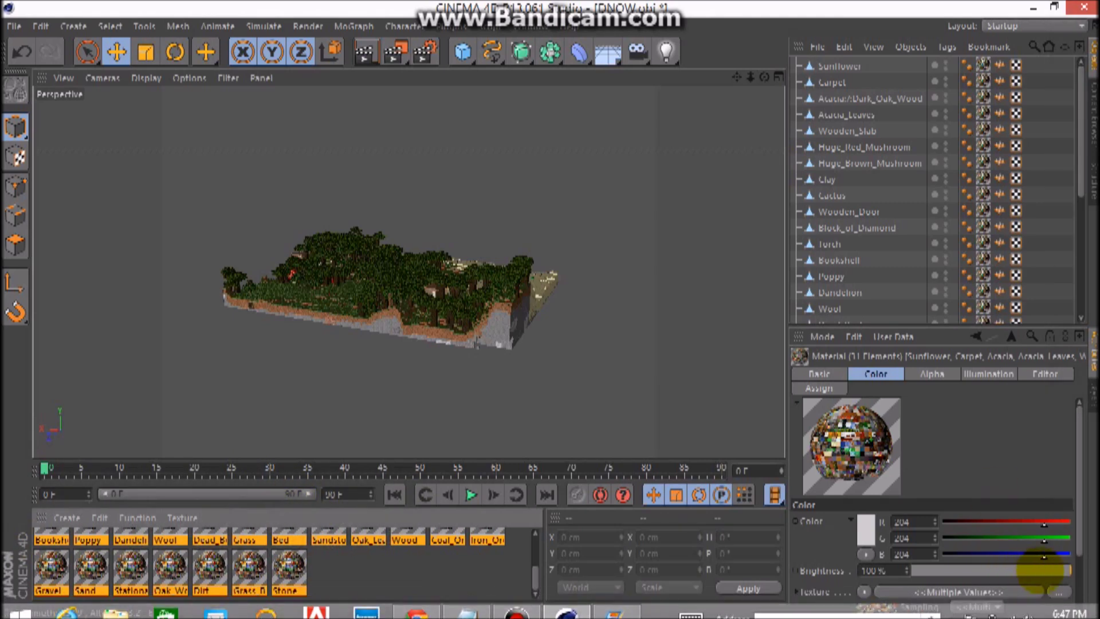
left_click(1050, 586)
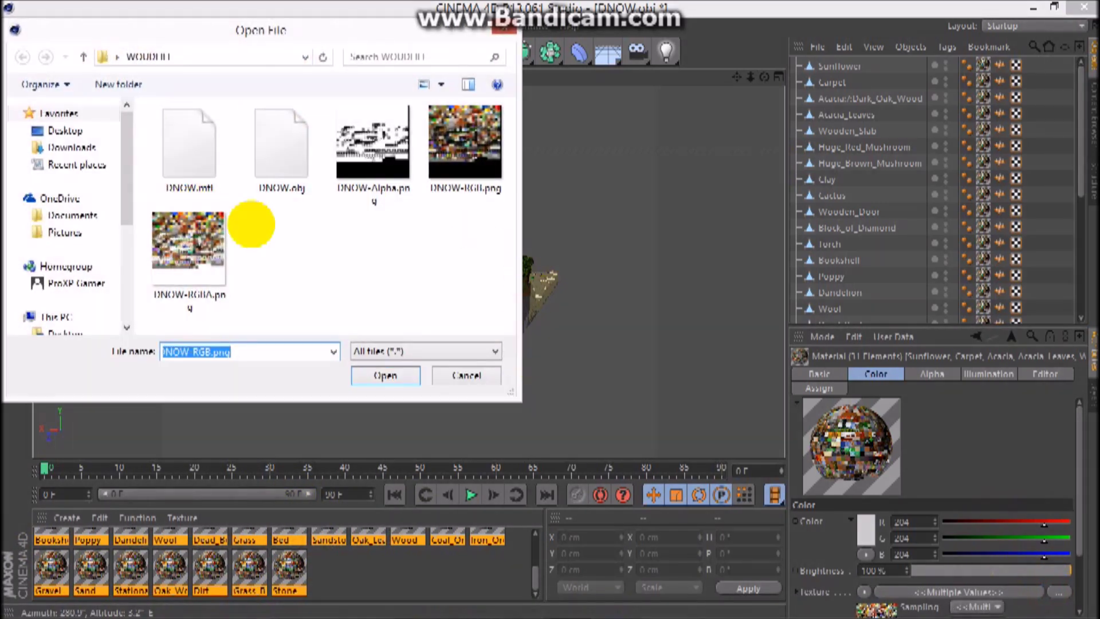
- Load DNOW-RGB.png as the colour texture with sampling set to None
left_click(375, 375)
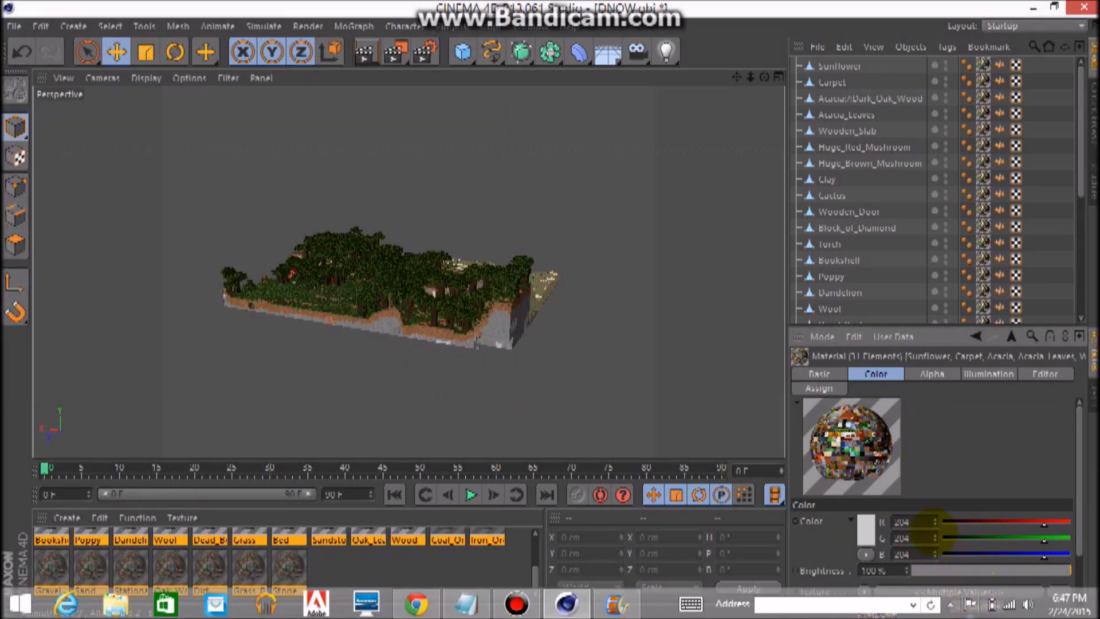
left_click(970, 606)
left_click(967, 478)
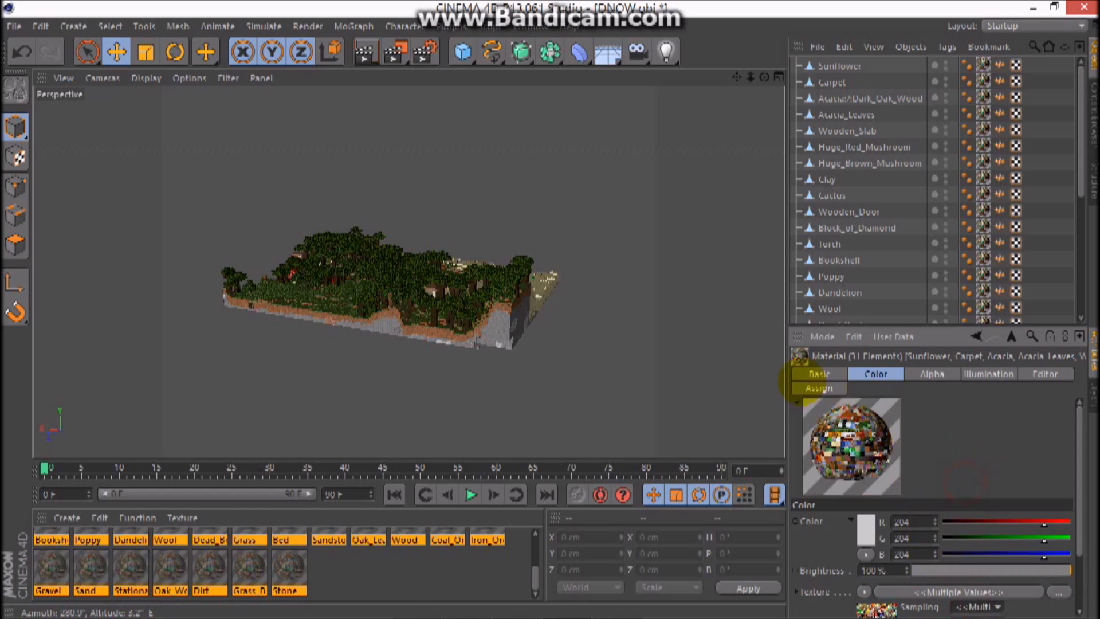
- Enable Alpha and load DNOW-RGBA.png as its texture, changing its sampling mode
left_click(834, 375)
scroll(859, 544, "down", 1)
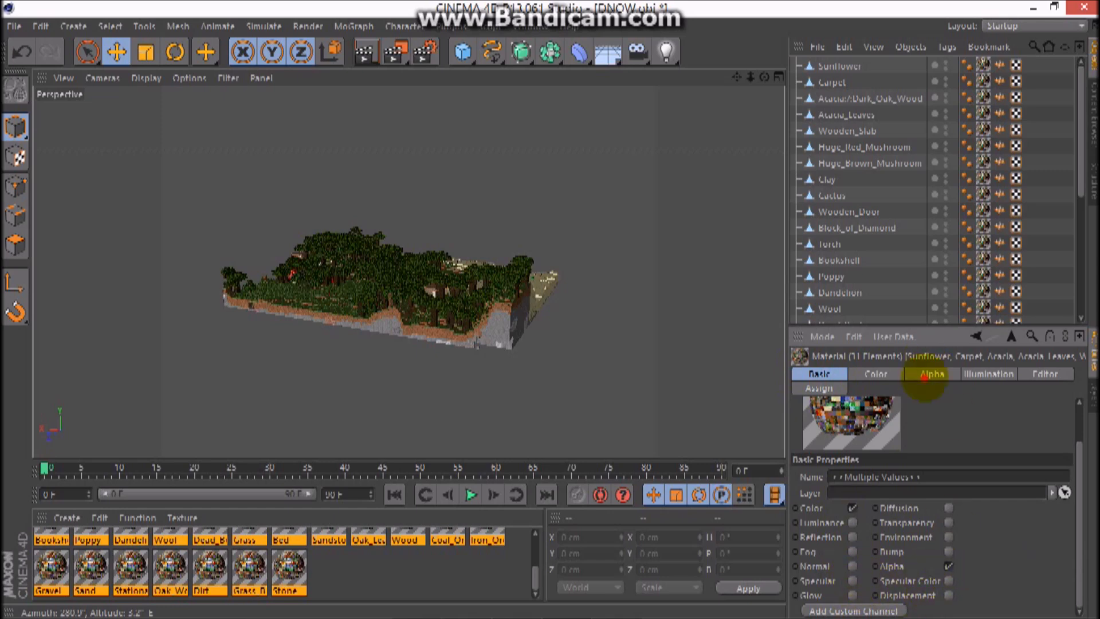
left_click(924, 375)
left_click(1059, 569)
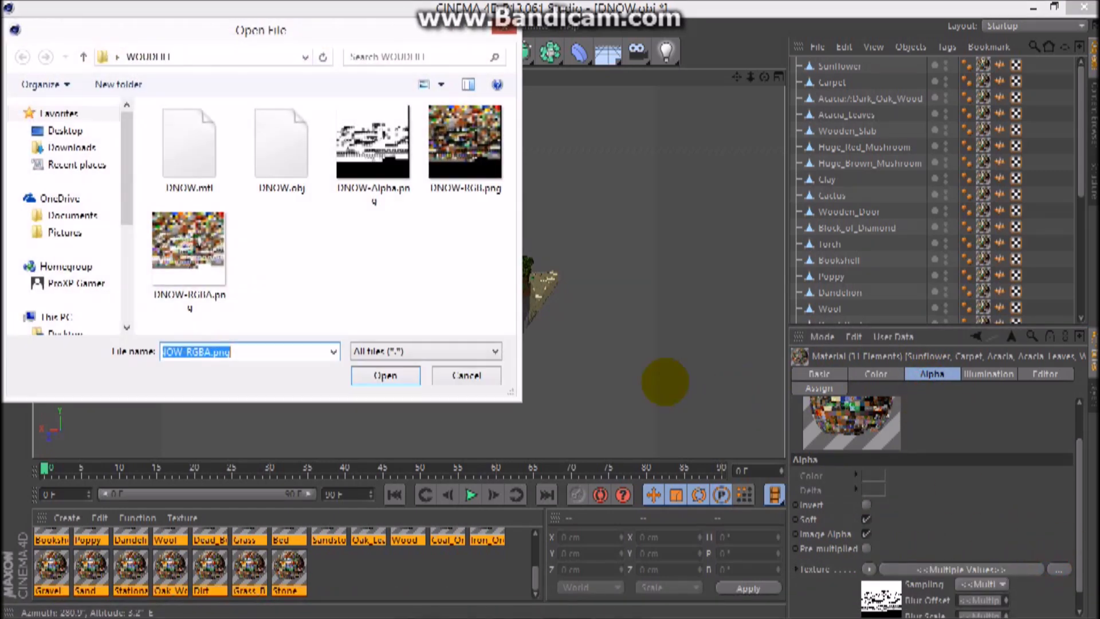
left_click(212, 255)
left_click(395, 376)
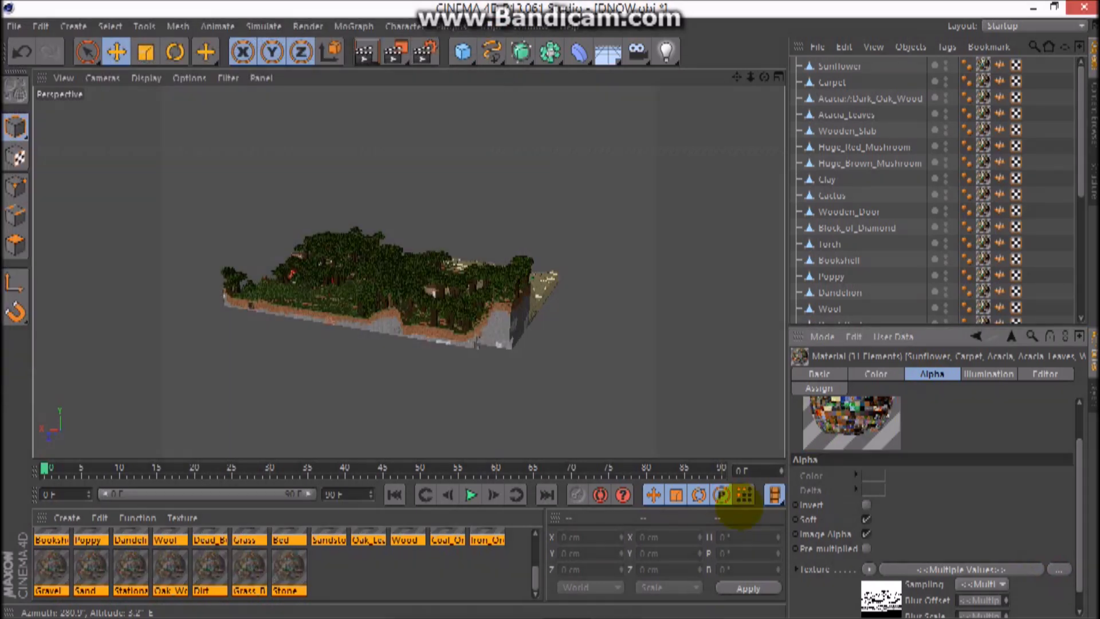
scroll(920, 491, "down", 1)
left_click(981, 563)
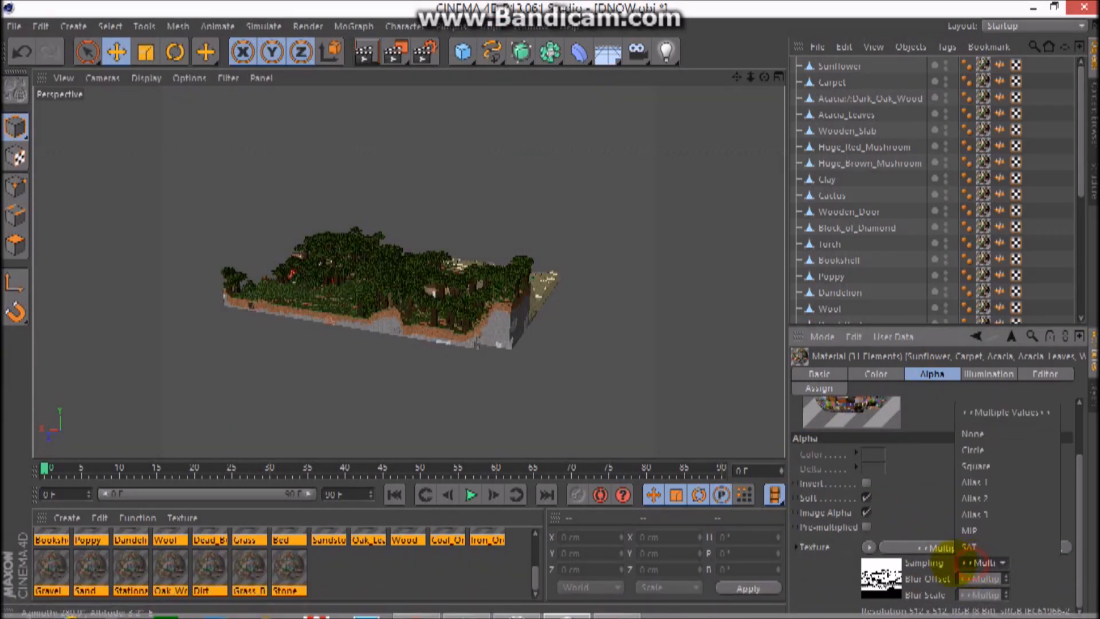
left_click(985, 443)
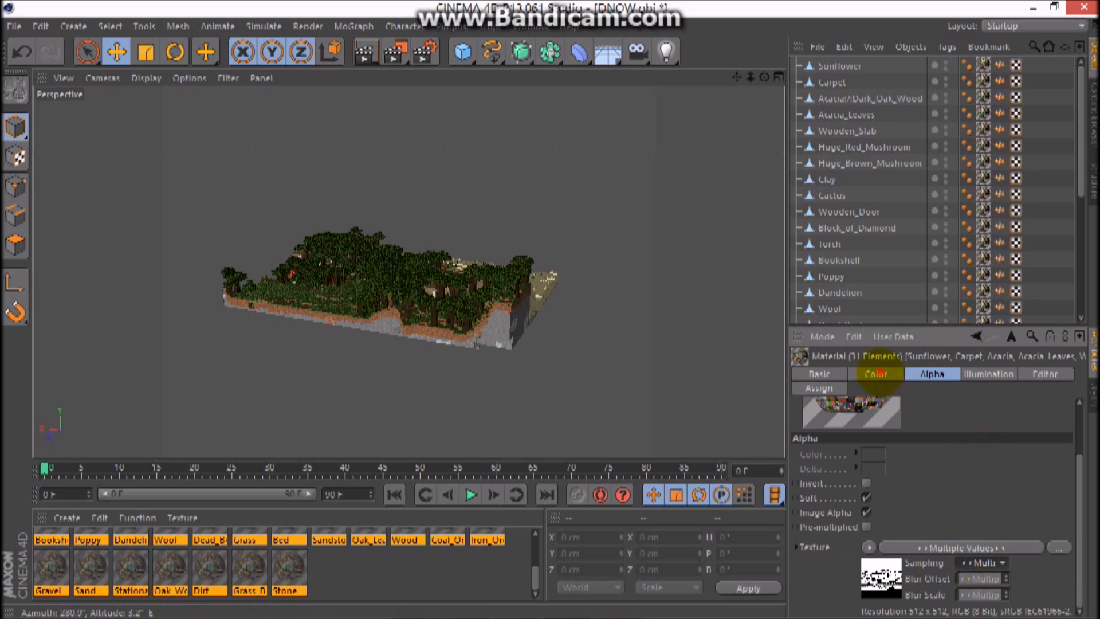
- Review the materials' Color, Basic, Assign and Alpha tabs, then activate the viewport
left_click(876, 373)
left_click(819, 374)
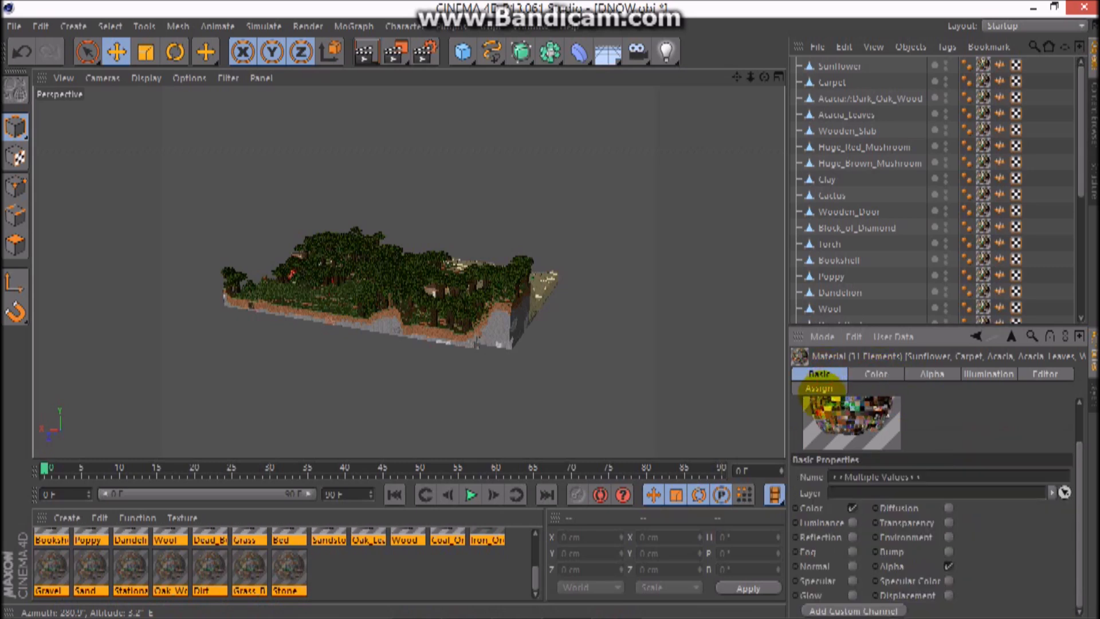
left_click(819, 389)
left_click(907, 379)
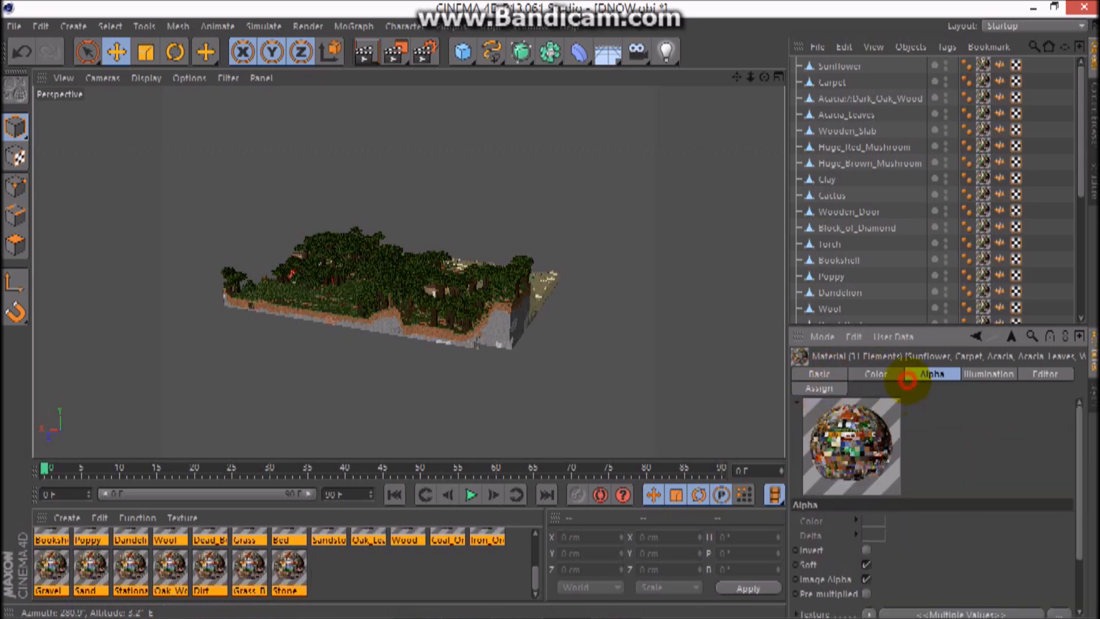
left_click(883, 378)
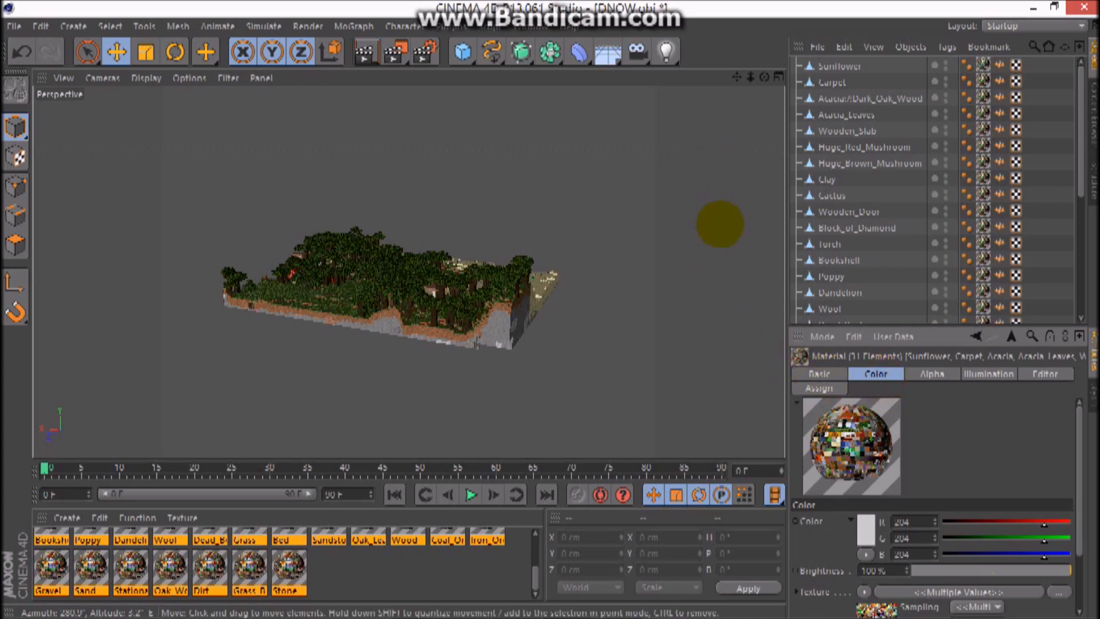
left_click(720, 227)
- Dolly in over the forest, make a test render, then clear it and orbit down onto the terrain
mouse_move(752, 75)
left_mouse_down()
mouse_move(836, 74)
mouse_move(751, 76)
left_mouse_up()
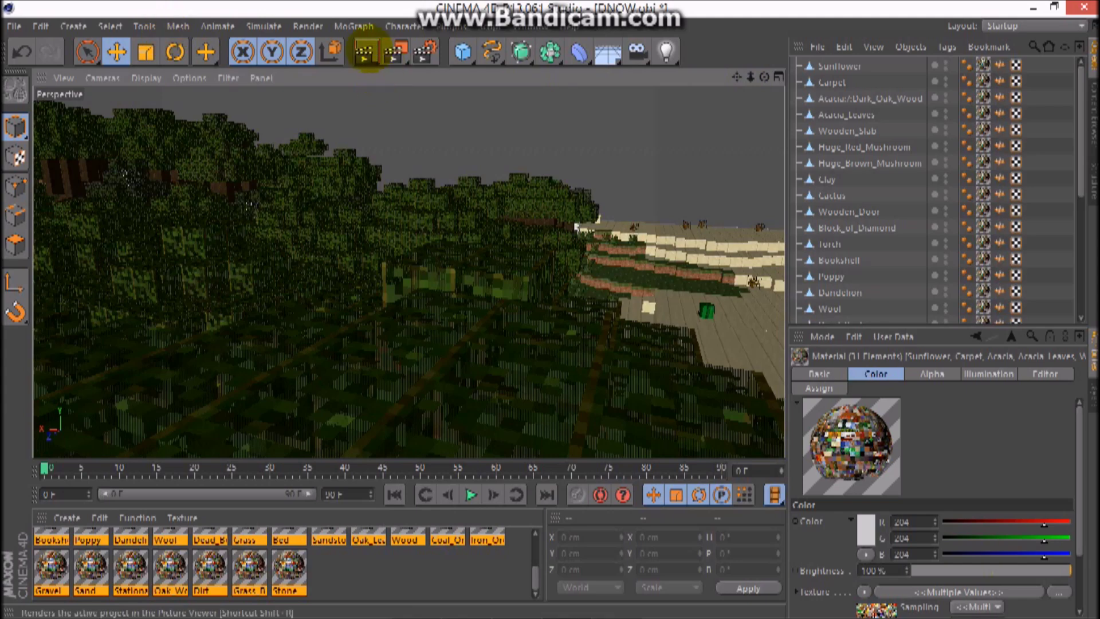
left_click(364, 53)
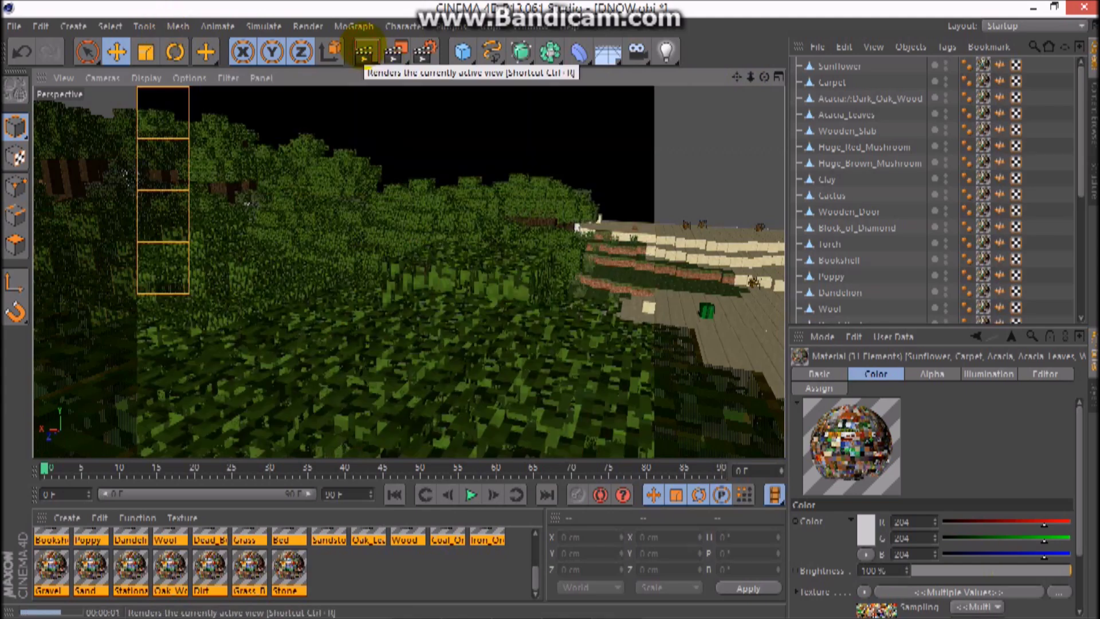
left_click(534, 115)
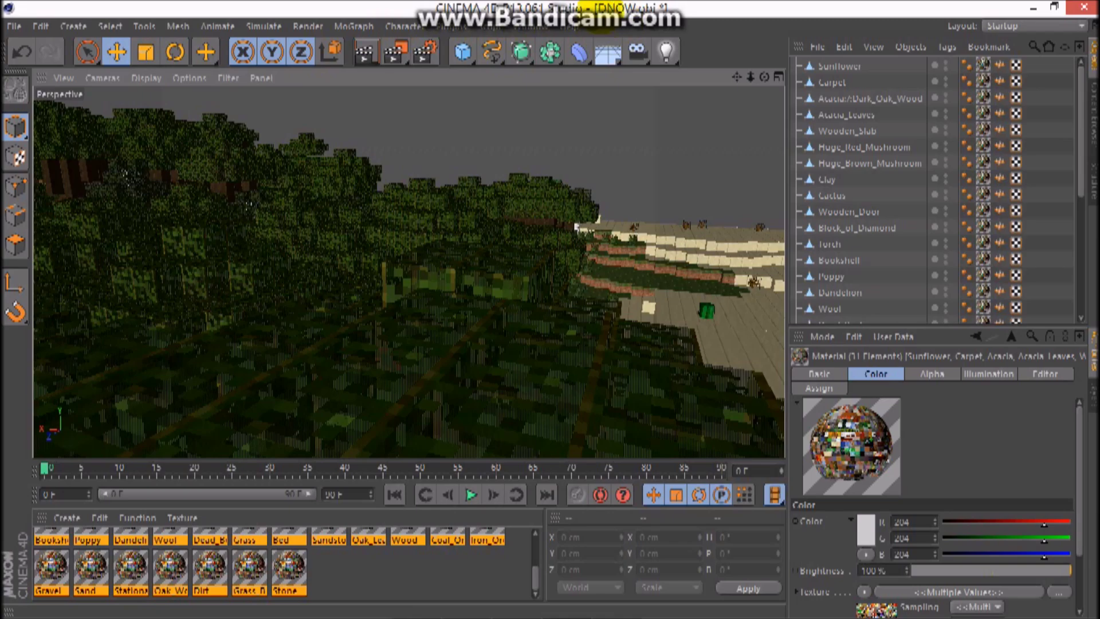
left_click_drag(765, 76, 736, 78)
- Add a Physical Sky to light the Minecraft terrain
left_click(736, 77)
left_click(599, 48)
left_click_drag(599, 51, 408, 271)
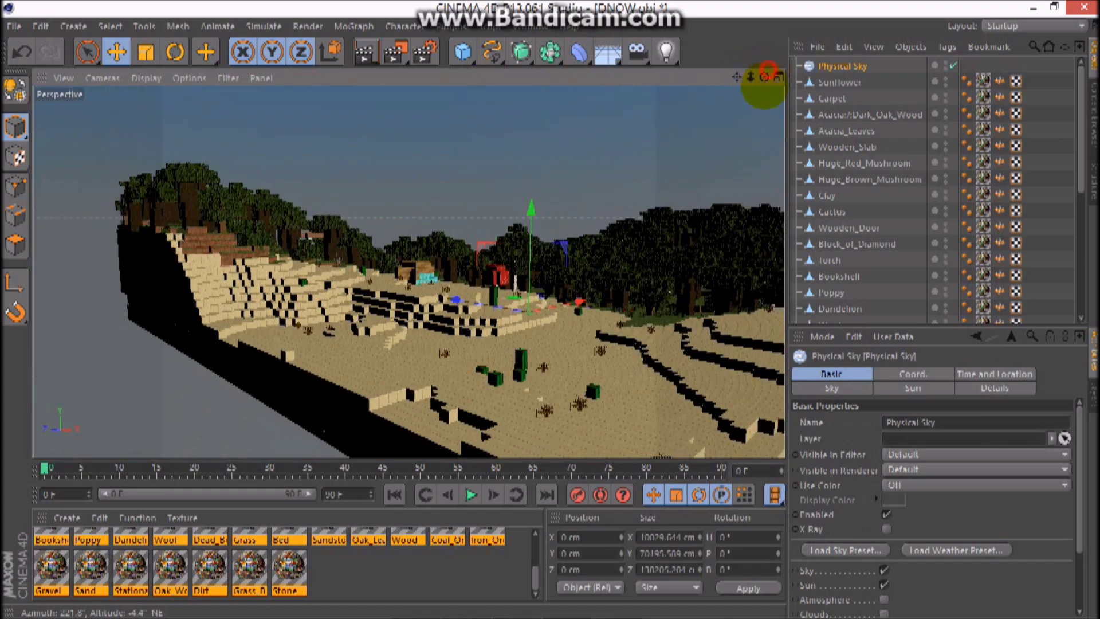
- Pull back over the whole map, then bring the sandy area with the house into view
left_click_drag(764, 77, 408, 271)
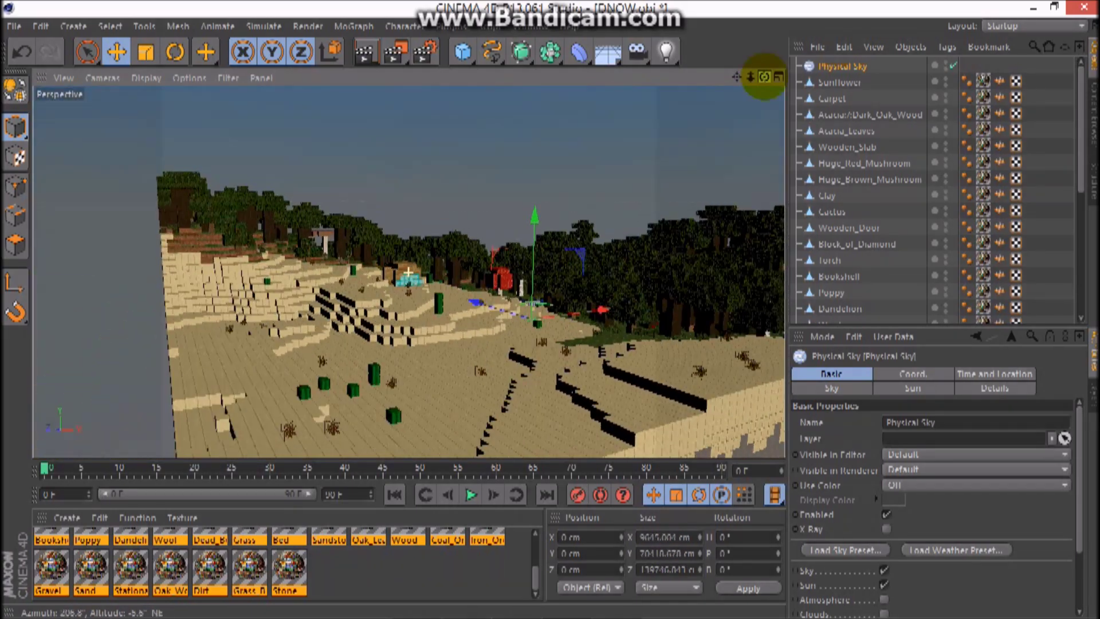
left_click_drag(751, 77, 747, 78)
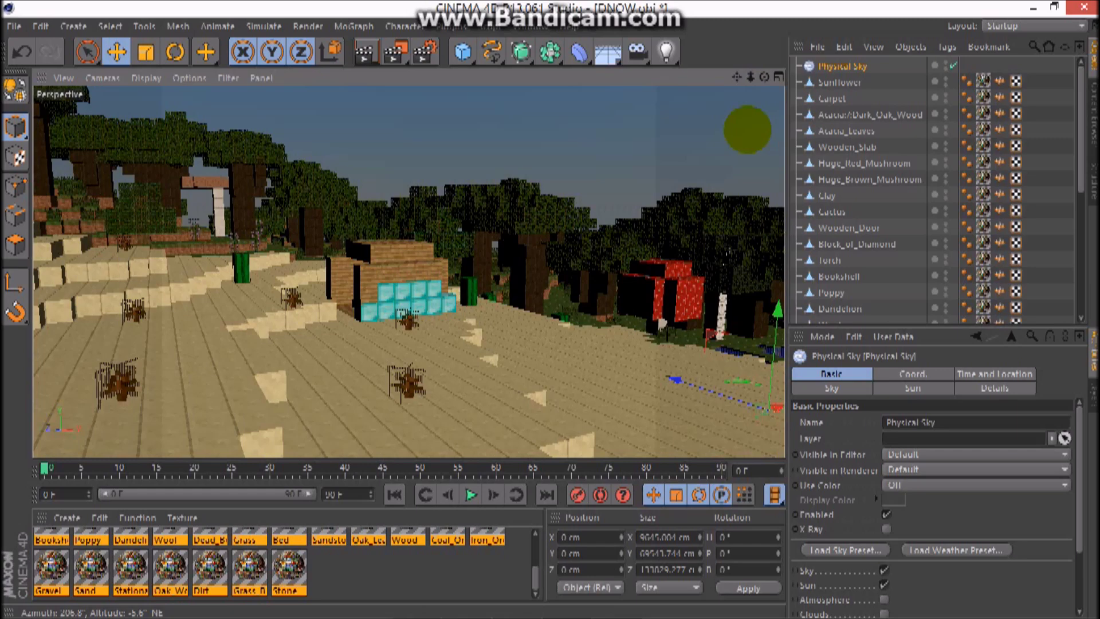
left_click(847, 63)
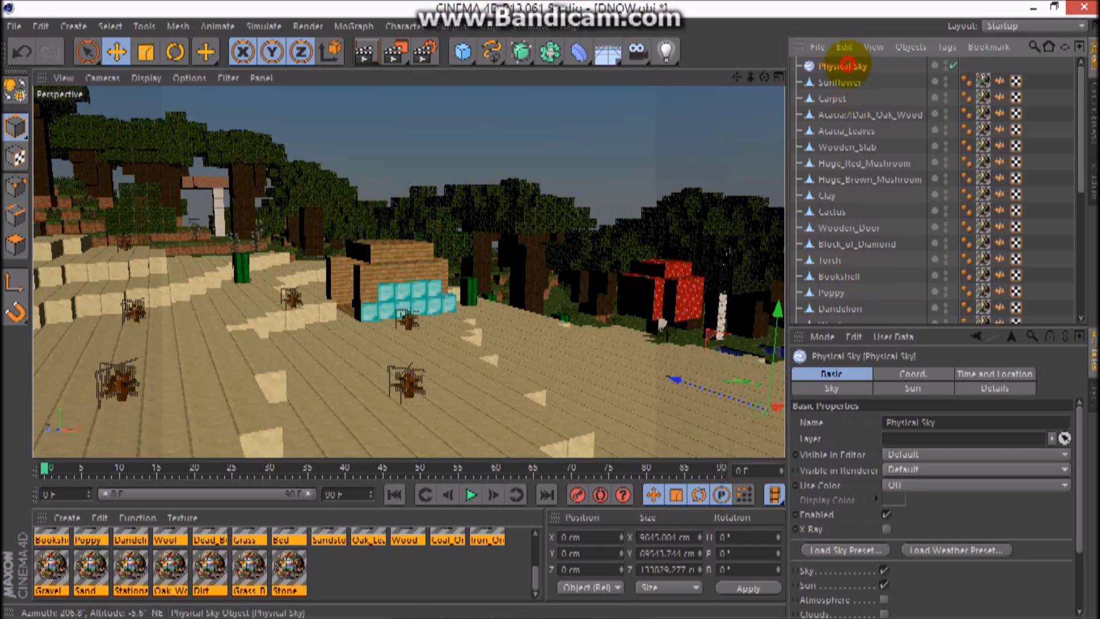
- Enable clouds on the Physical Sky and switch off cloud Layers 2, 3, 4 and 5
scroll(993, 518, "down", 2)
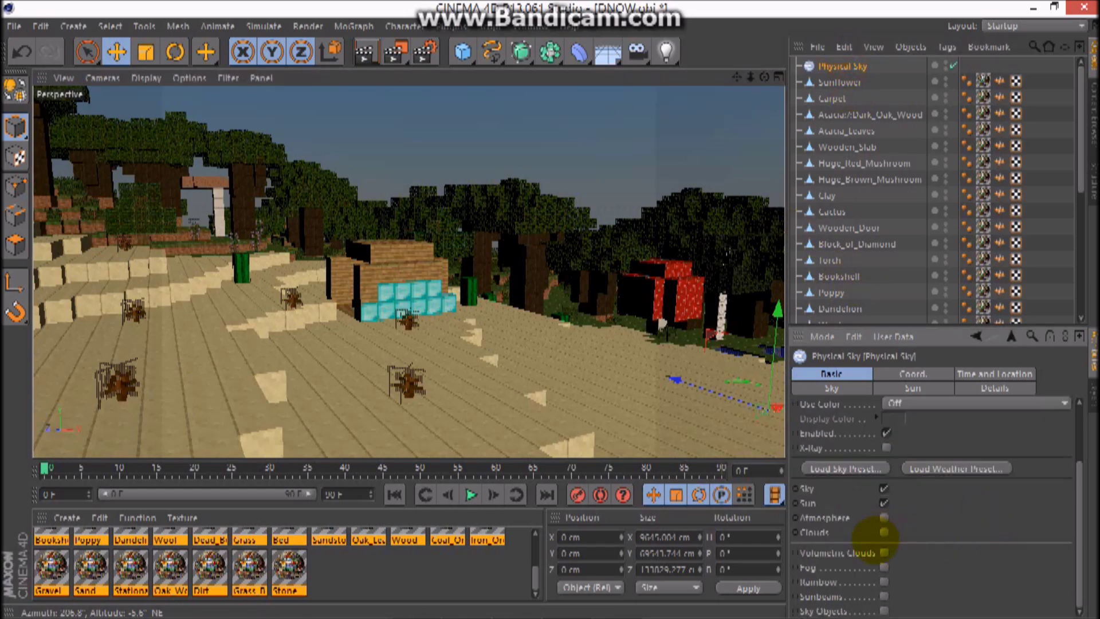
left_click(884, 531)
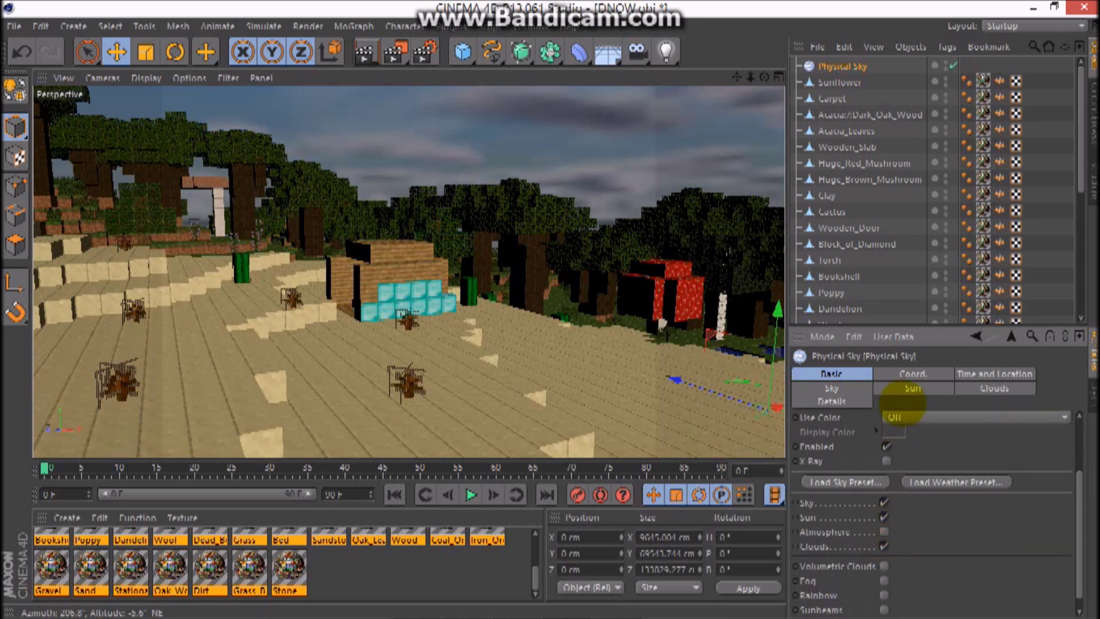
left_click(977, 391)
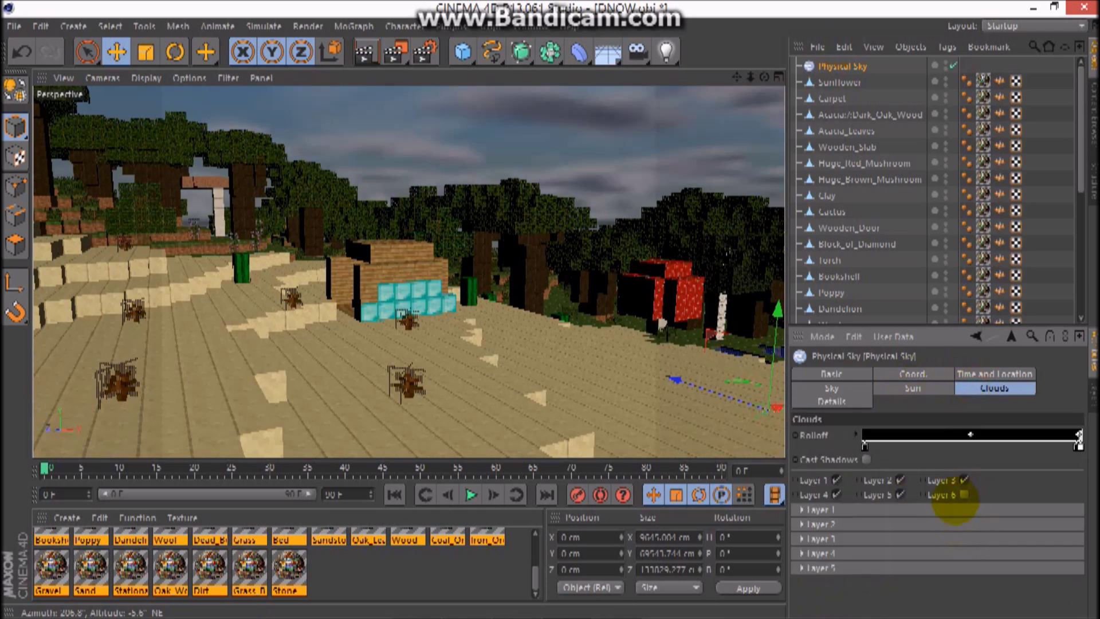
left_click(903, 480)
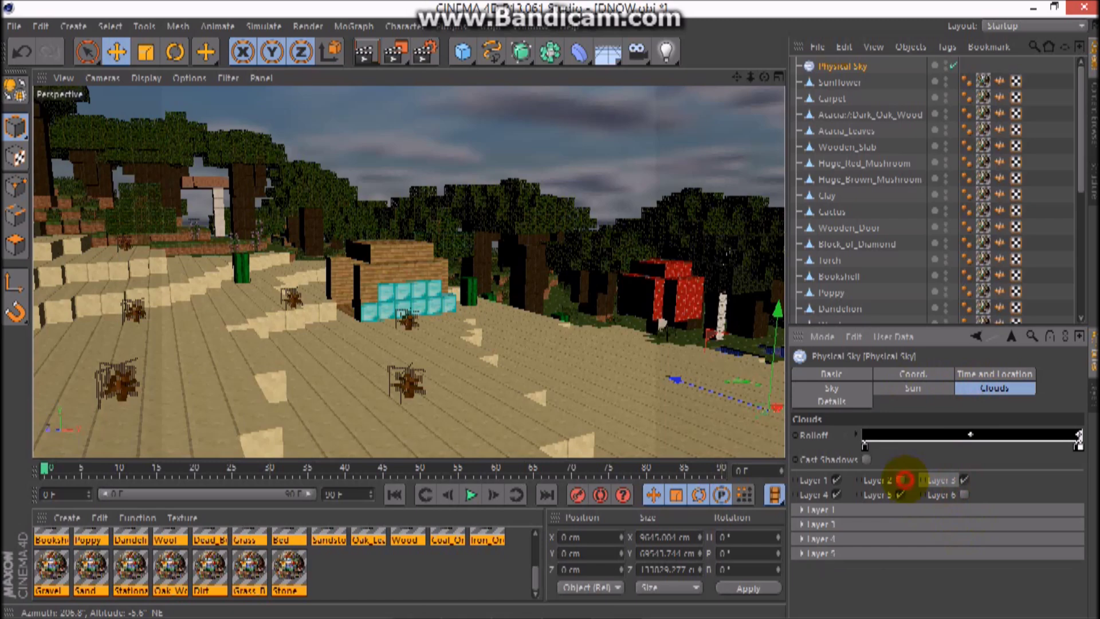
left_click(902, 495)
left_click(964, 480)
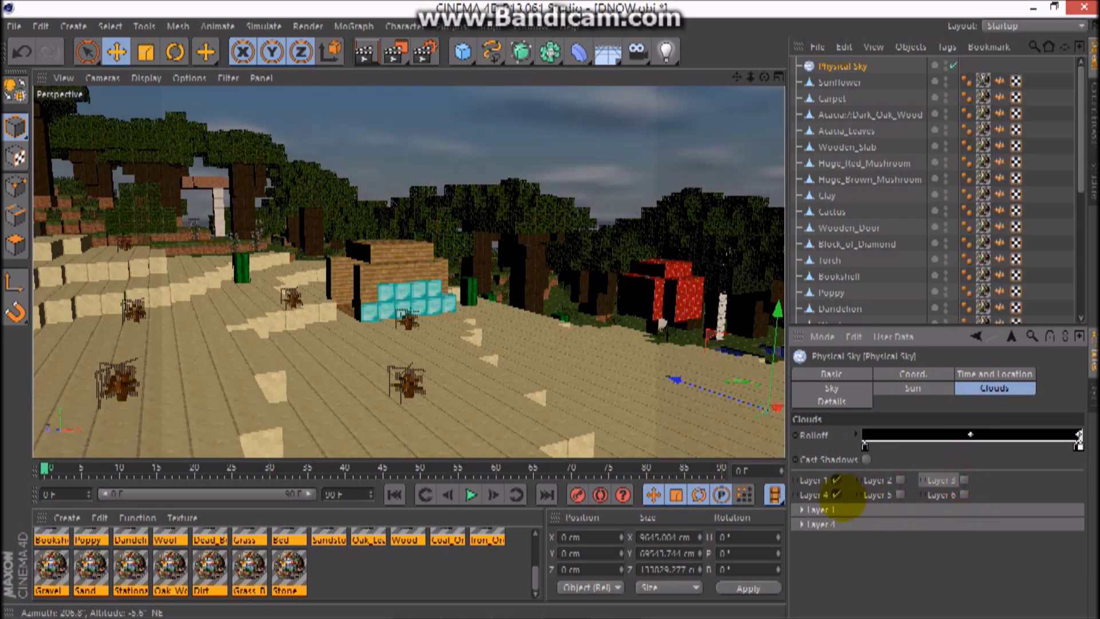
left_click(837, 494)
- Set cloud Layer 1's noise type to Cell Noise
left_click(825, 510)
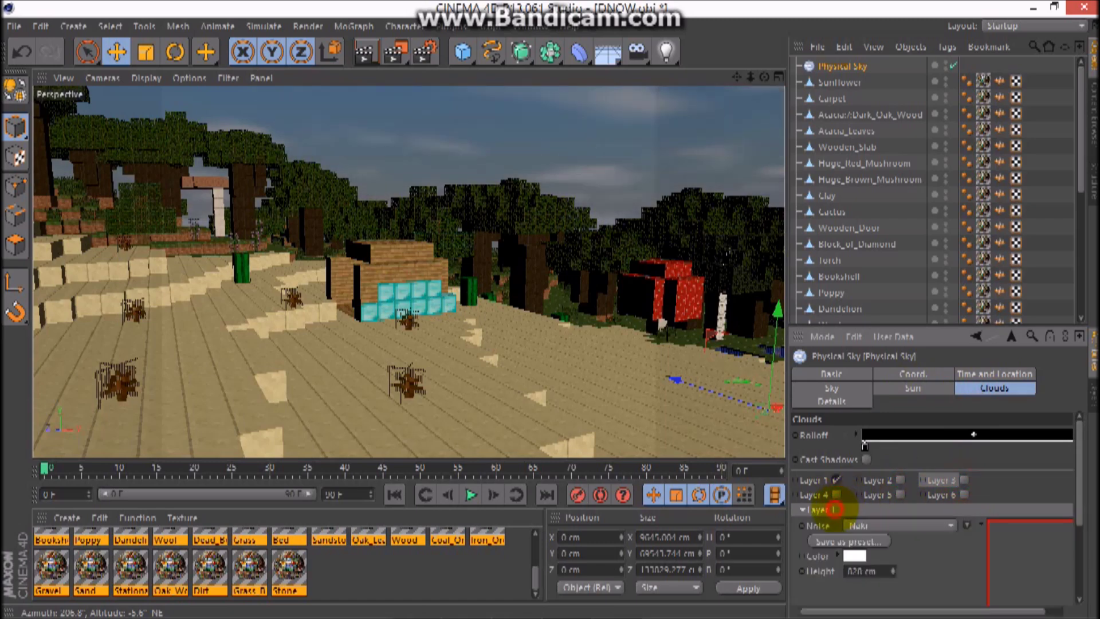
left_click(882, 525)
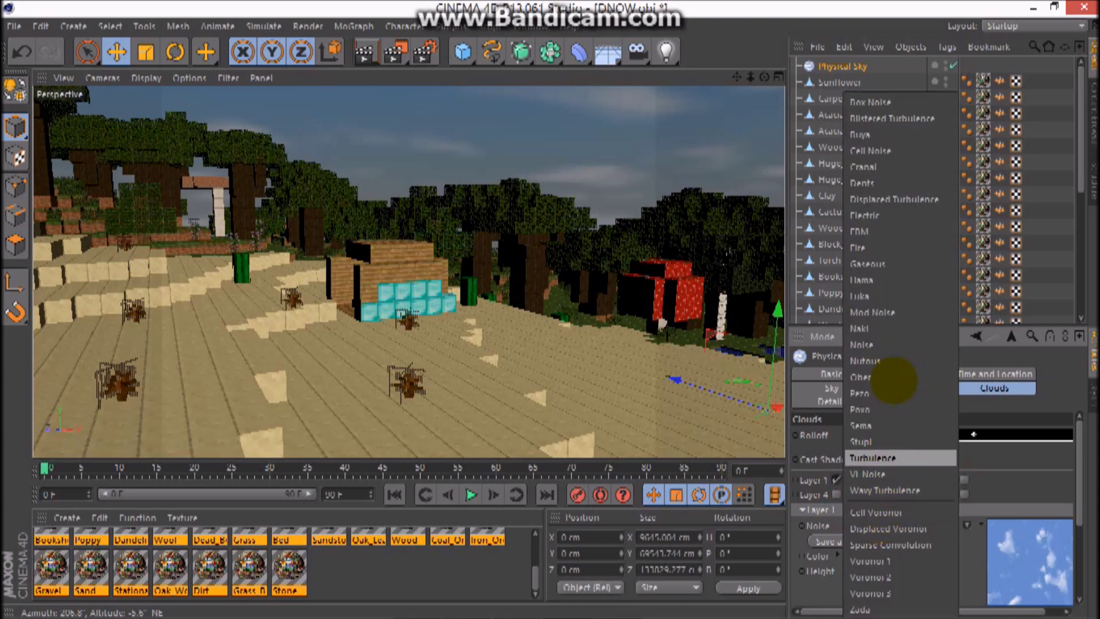
left_click(914, 150)
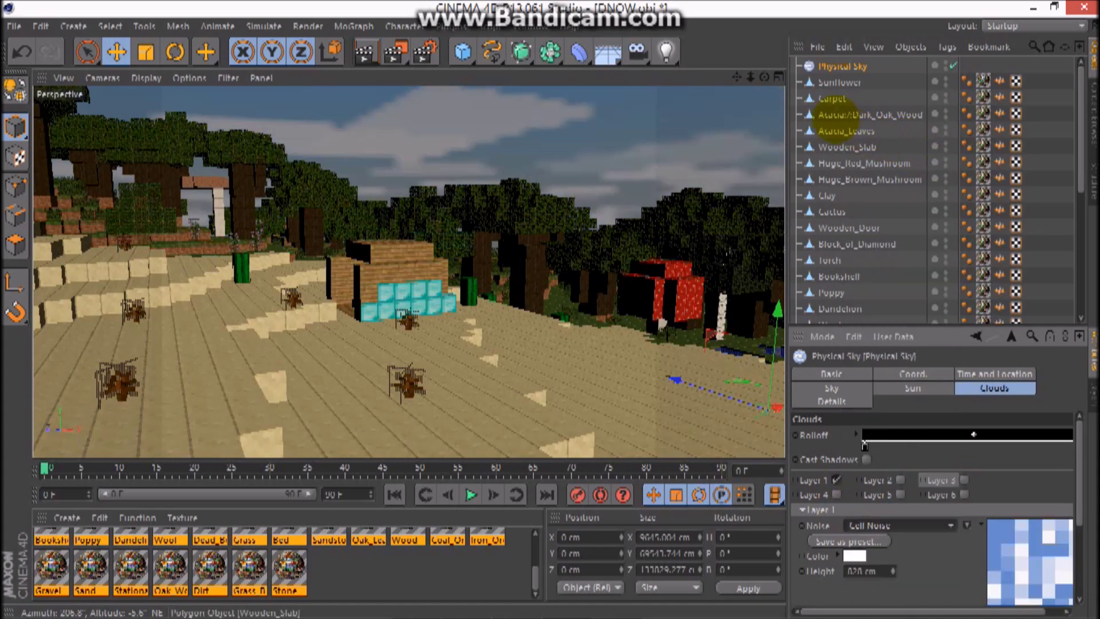
mouse_move(750, 73)
left_mouse_down()
mouse_move(748, 93)
mouse_move(751, 74)
mouse_move(711, 81)
mouse_move(749, 78)
left_mouse_up()
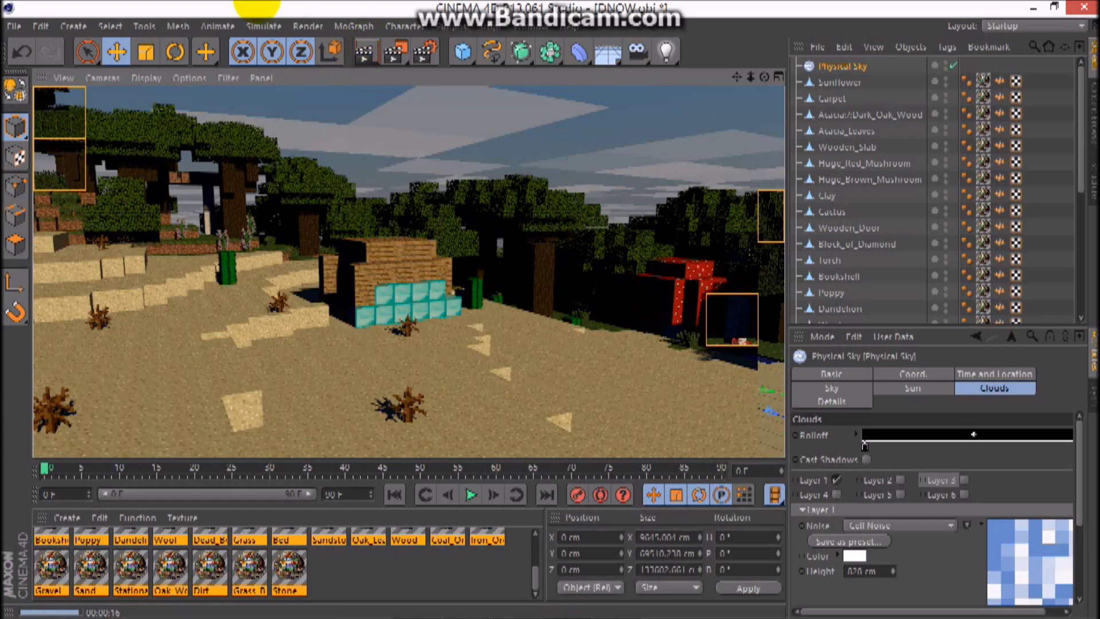
- Stop the cloud test render and return to the editor view of the house
left_click(714, 147)
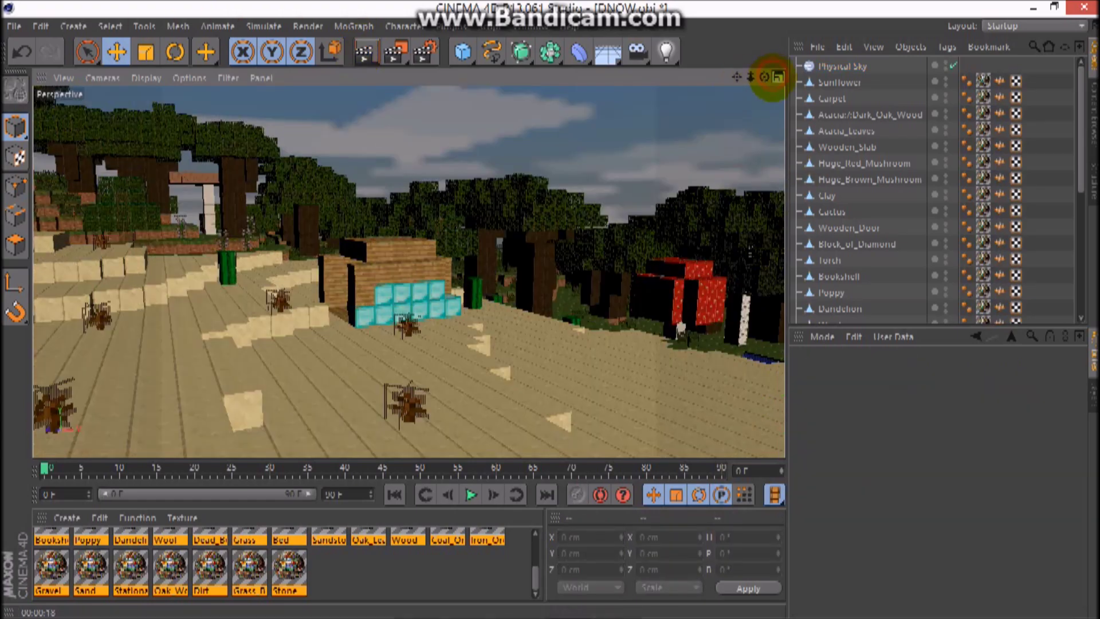
left_click_drag(765, 76, 765, 35)
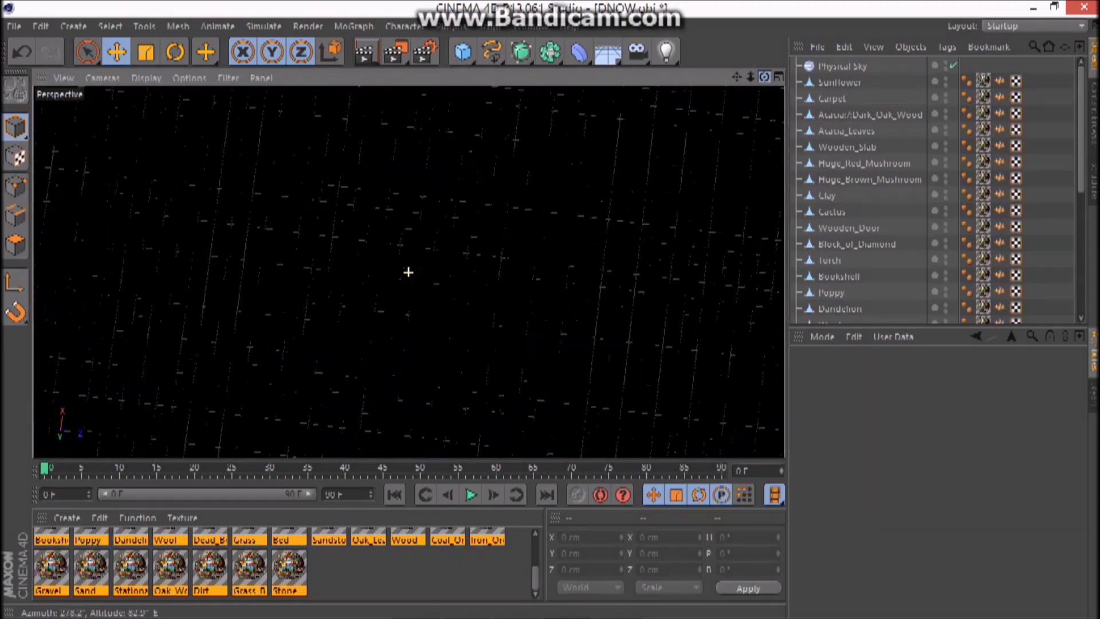
left_click_drag(769, 378, 756, 218)
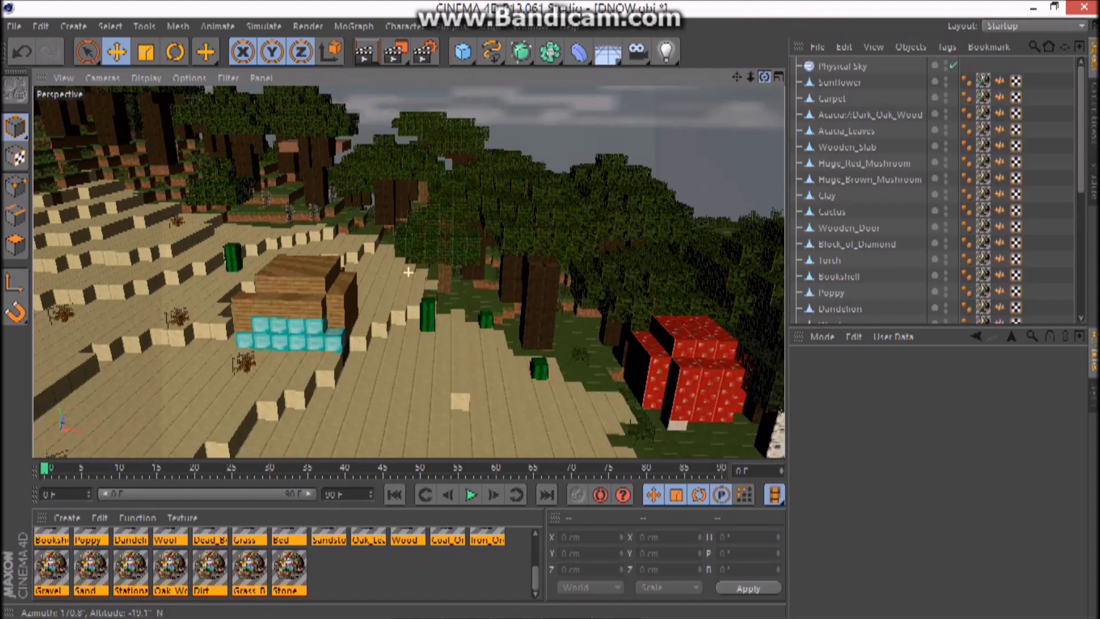
left_click_drag(764, 77, 711, 41)
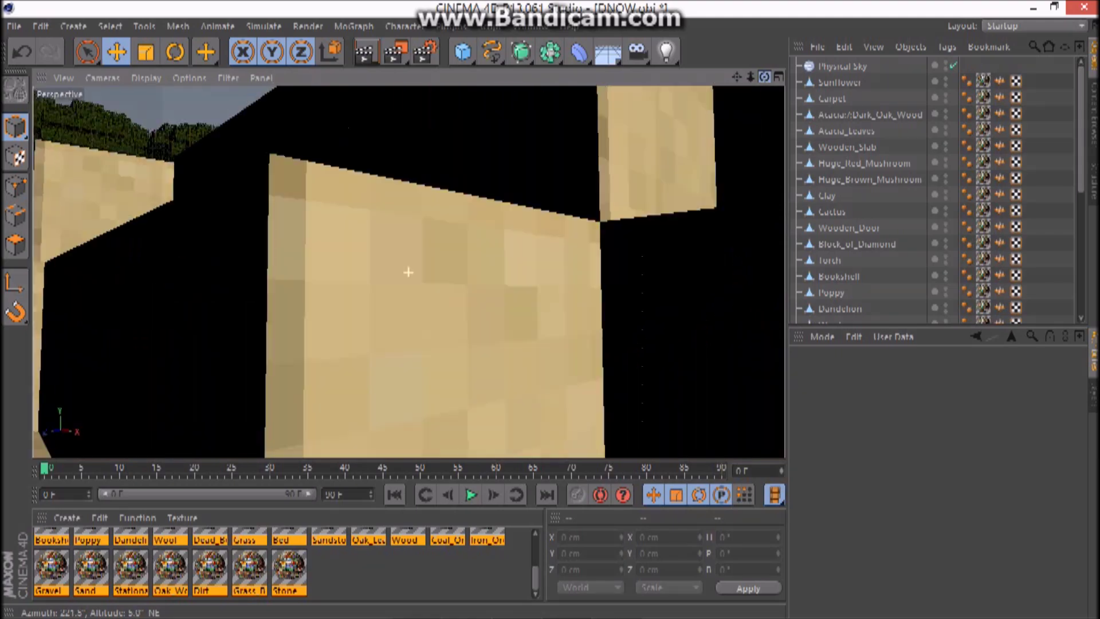
left_click_drag(764, 77, 722, 183)
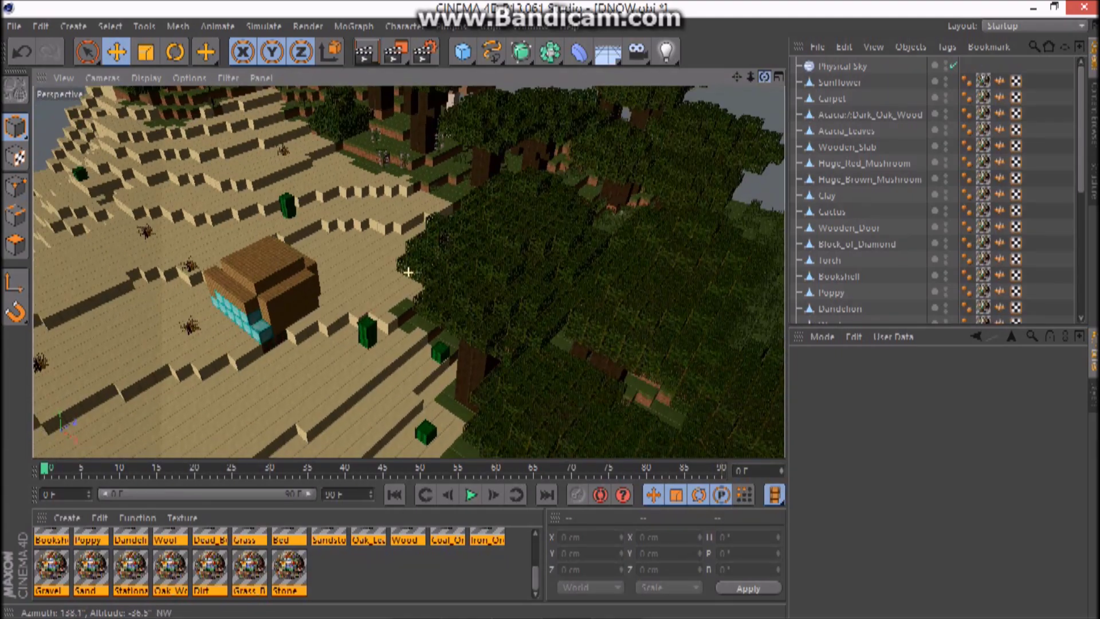
left_click_drag(764, 77, 790, 83)
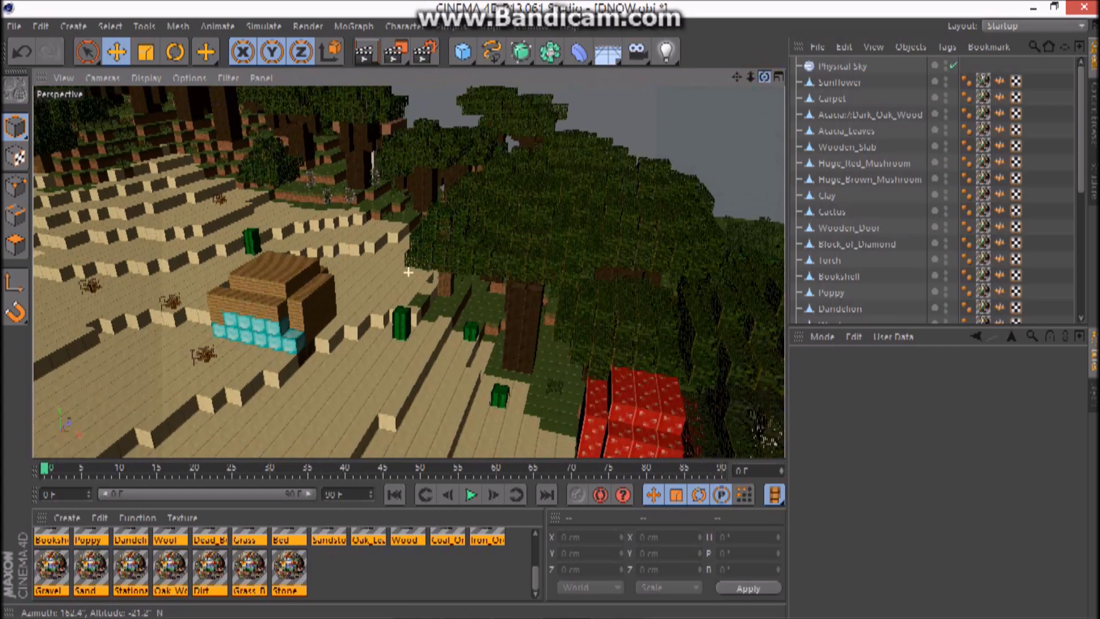
left_click_drag(764, 76, 764, 76)
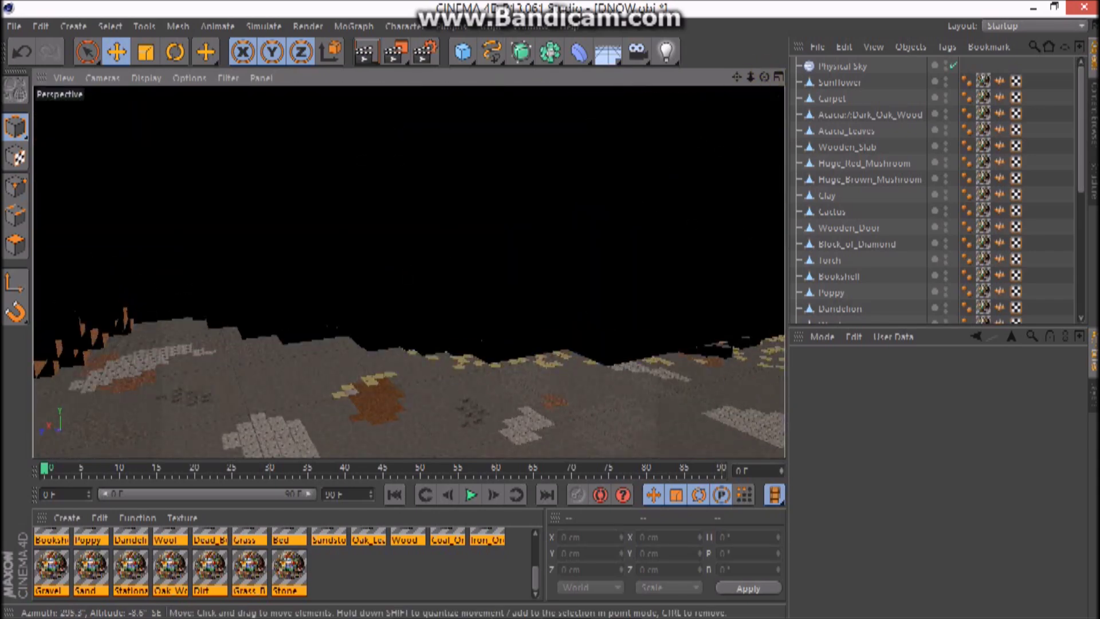
left_click_drag(425, 310, 445, 423, "alt")
scroll(425, 402, "down", 10)
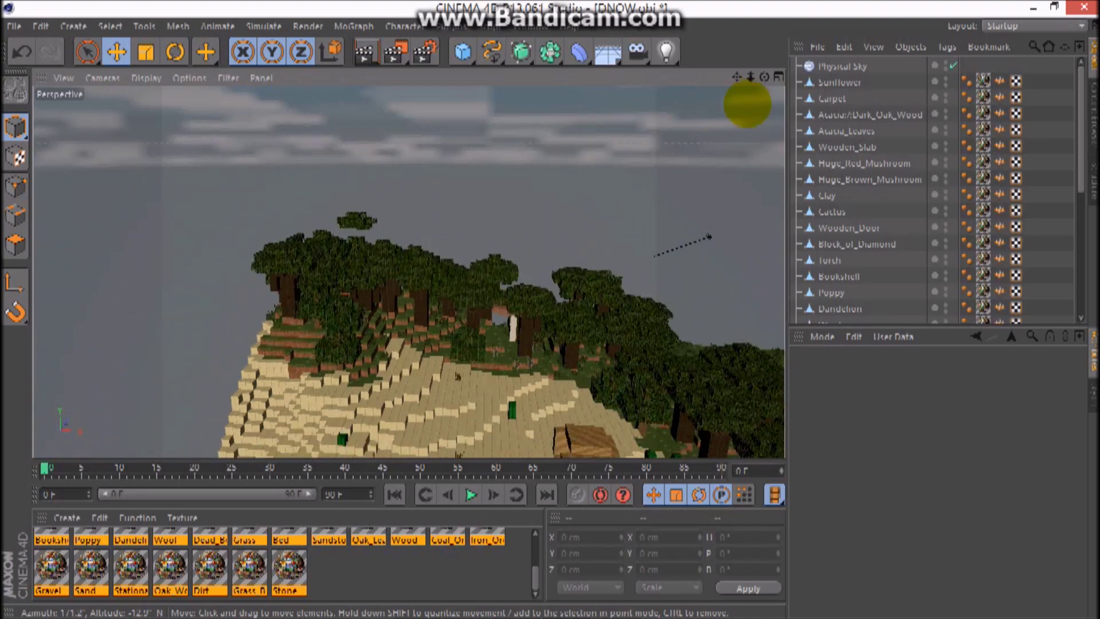
left_click_drag(764, 77, 764, 74)
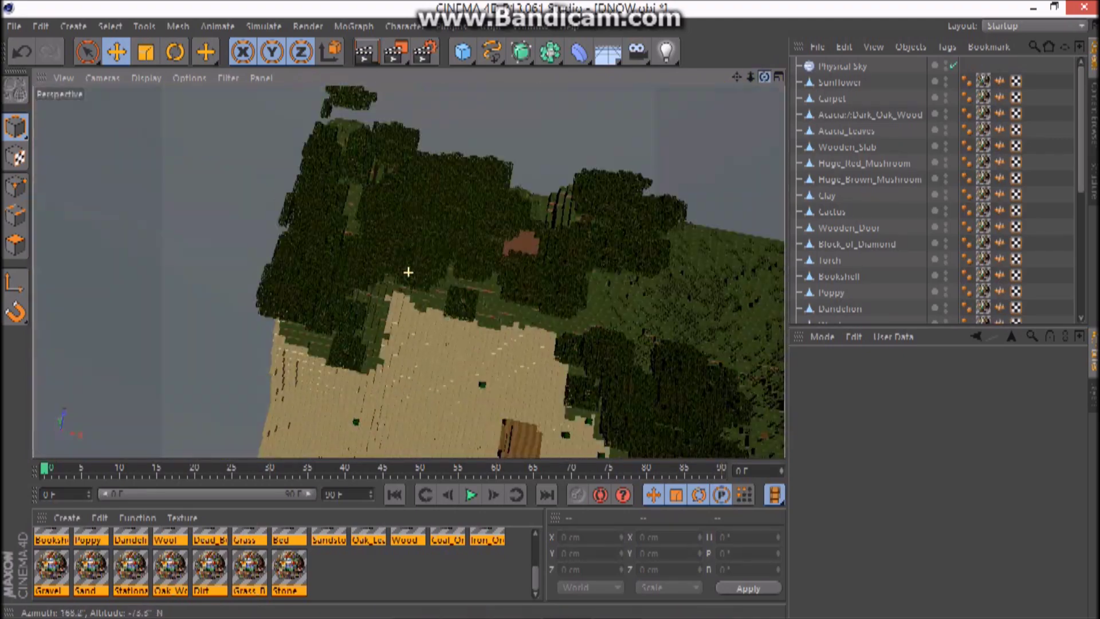